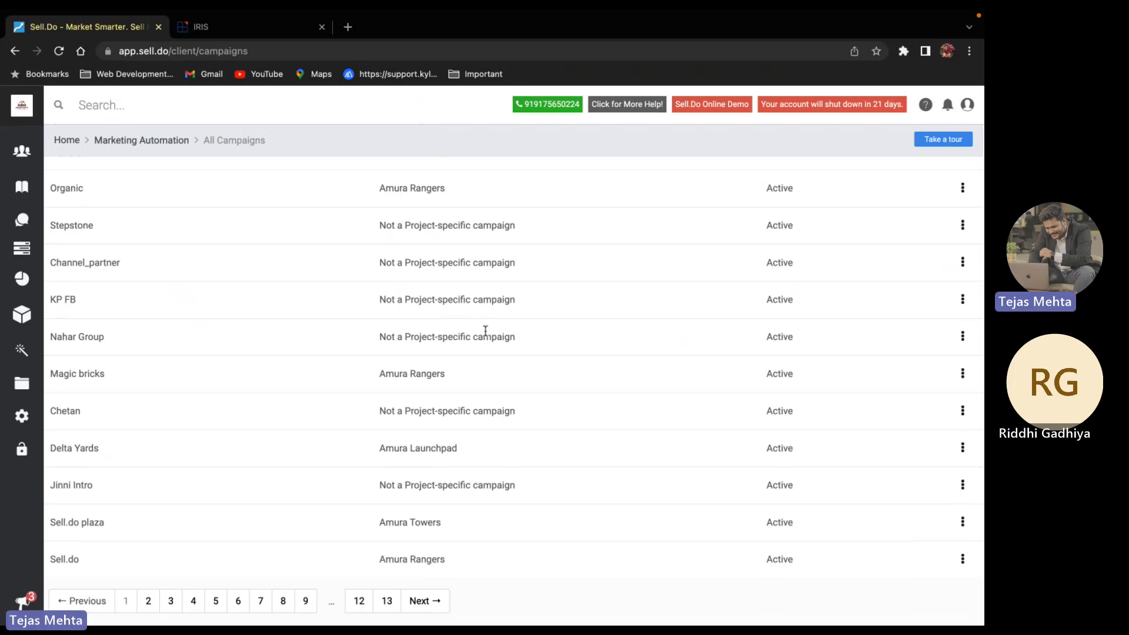
Filter the campaign list by the name 'Digital', leaving three campaigns
scroll(485, 329, "up", 1)
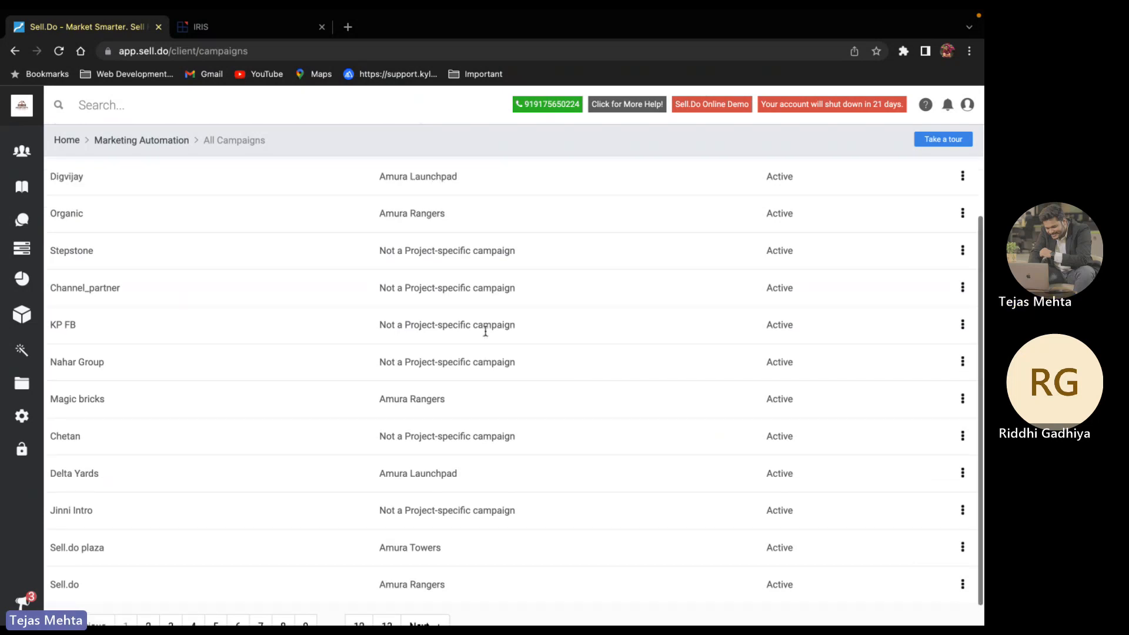
scroll(485, 331, "up", 5)
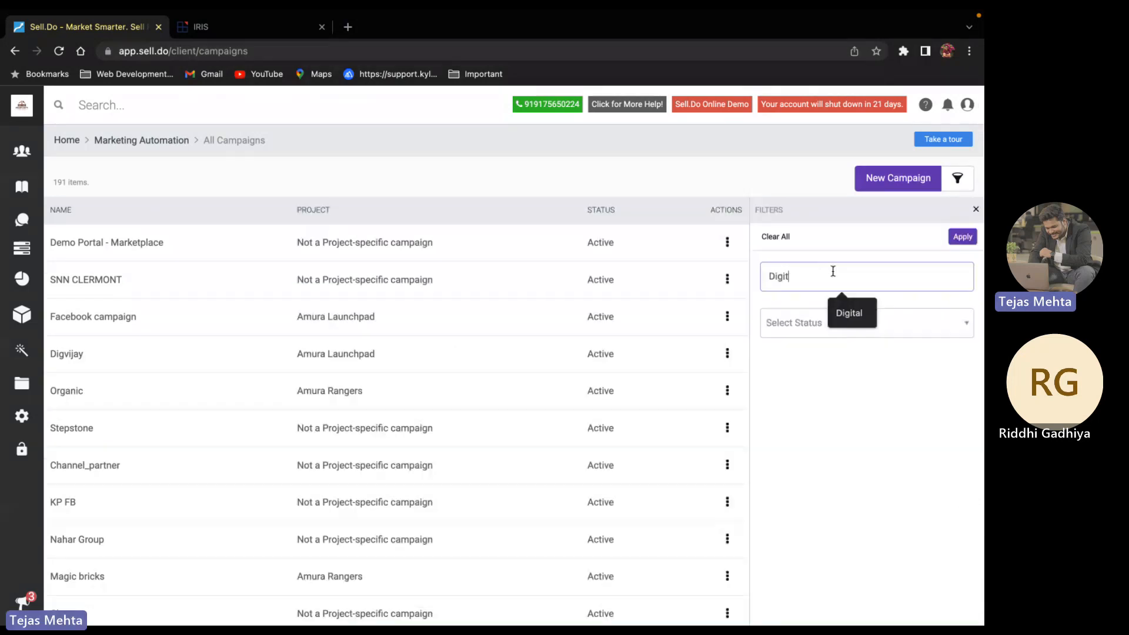
type("al")
key("Return")
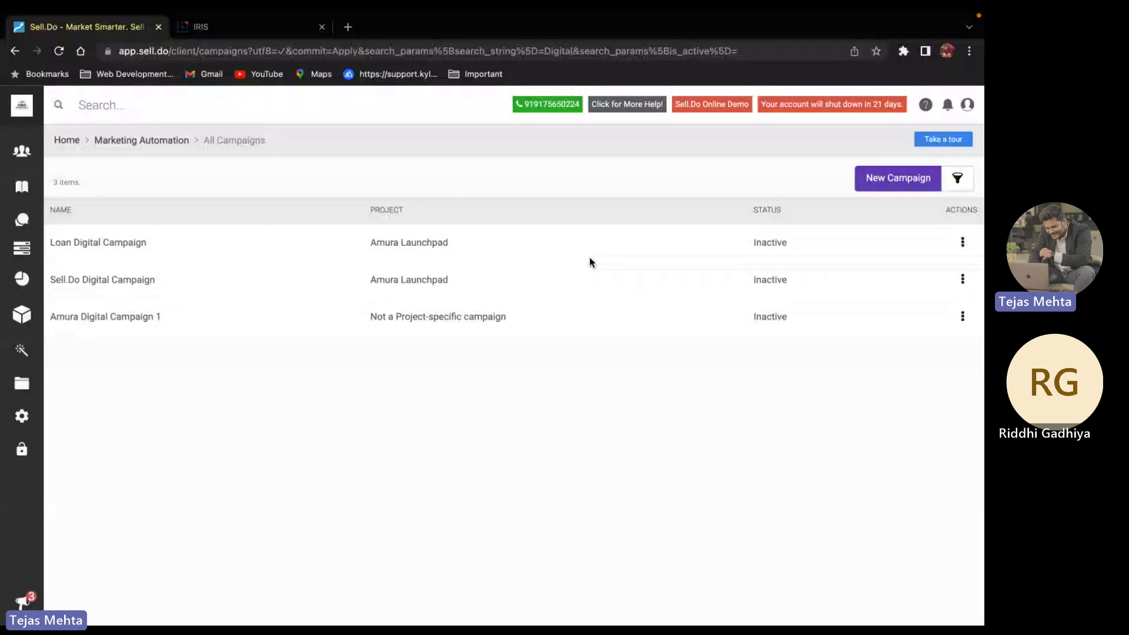
Edit the Sell.Do Digital Campaign from its row actions menu
left_click(963, 280)
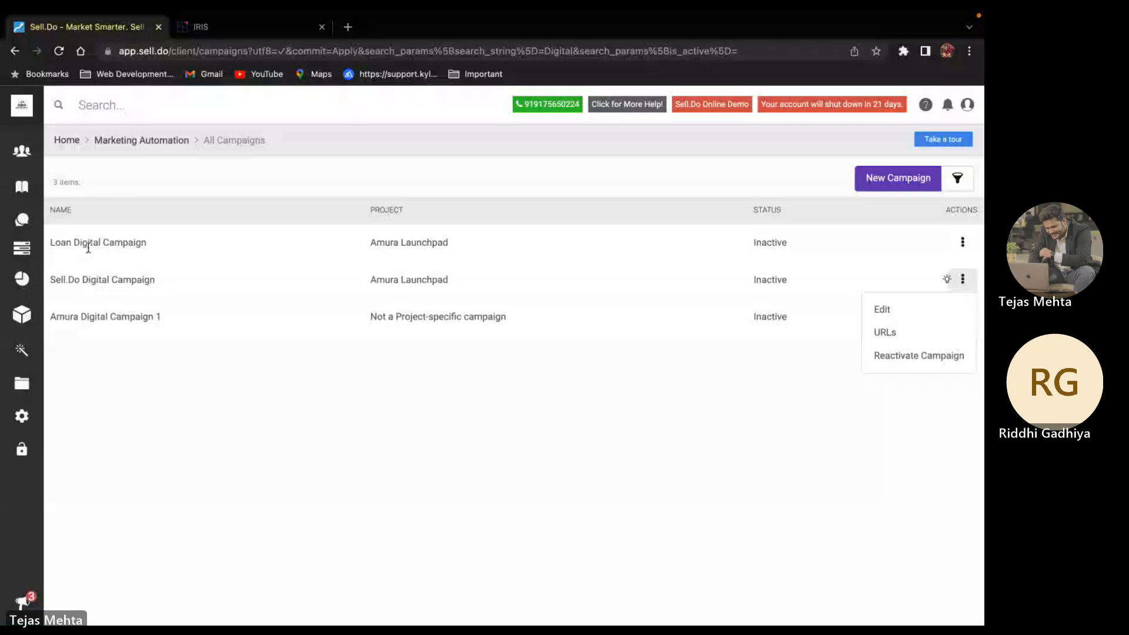
left_click(895, 302)
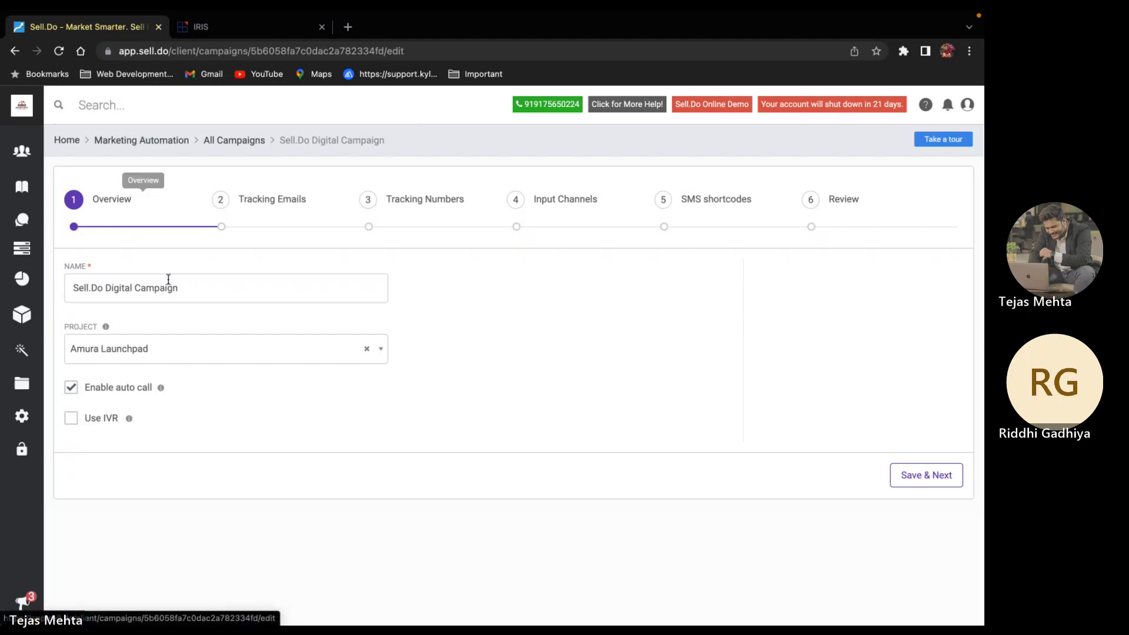
Jump to the Tracking Numbers step, showing the Mum and Hyd virtual numbers
scroll(205, 289, "down", 1)
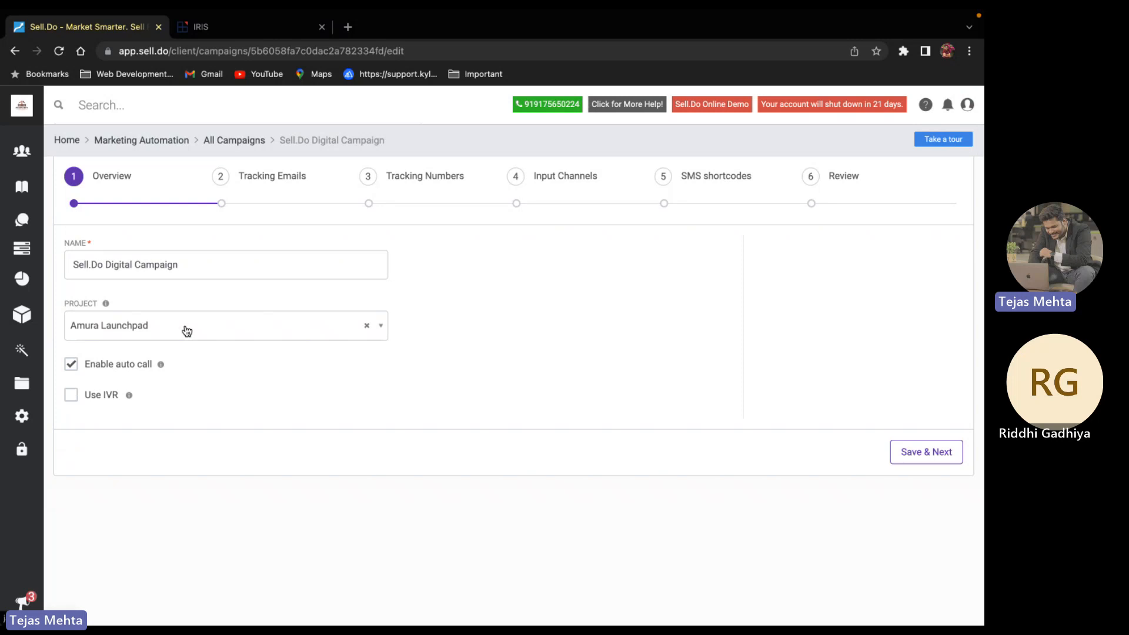
left_click(420, 178)
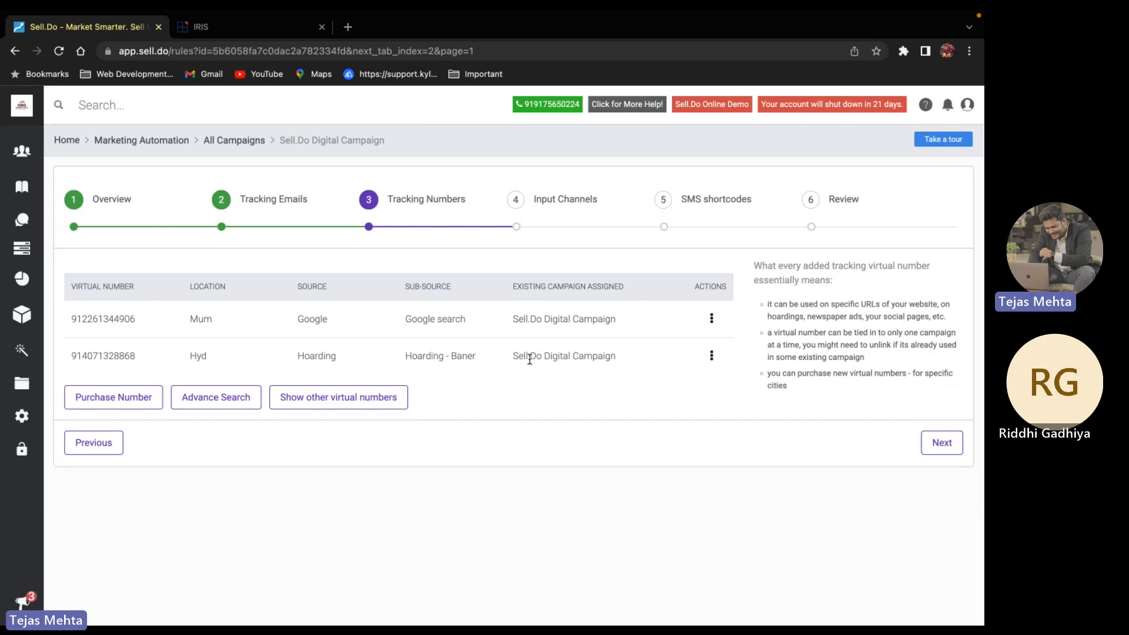
double_click(104, 319)
left_click(160, 317)
scroll(597, 380, "down", 1)
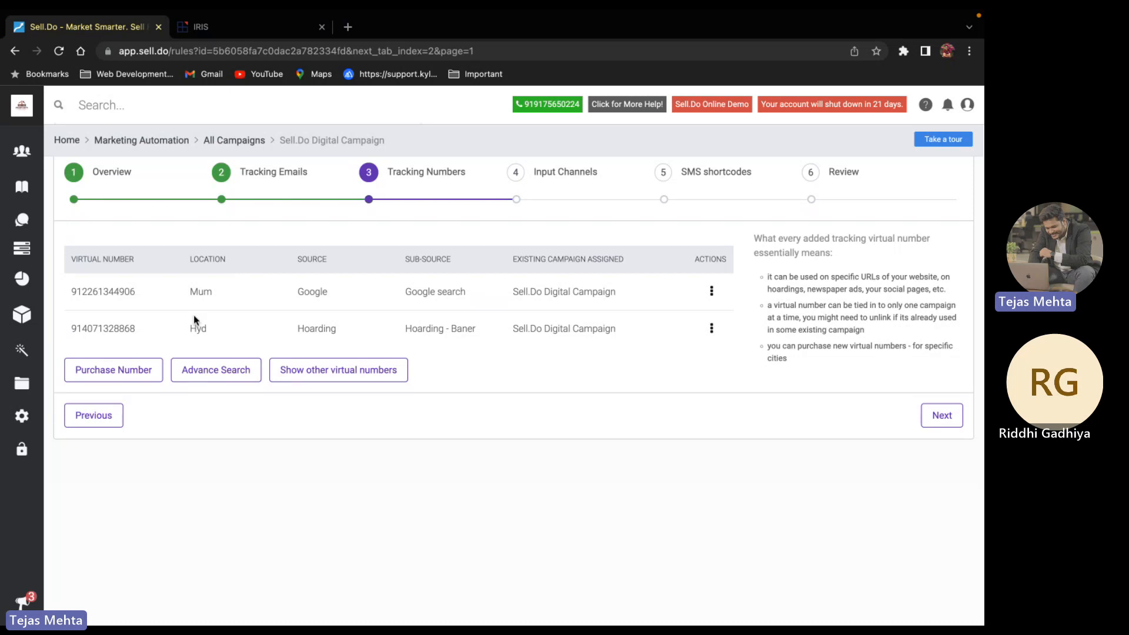
left_click(115, 371)
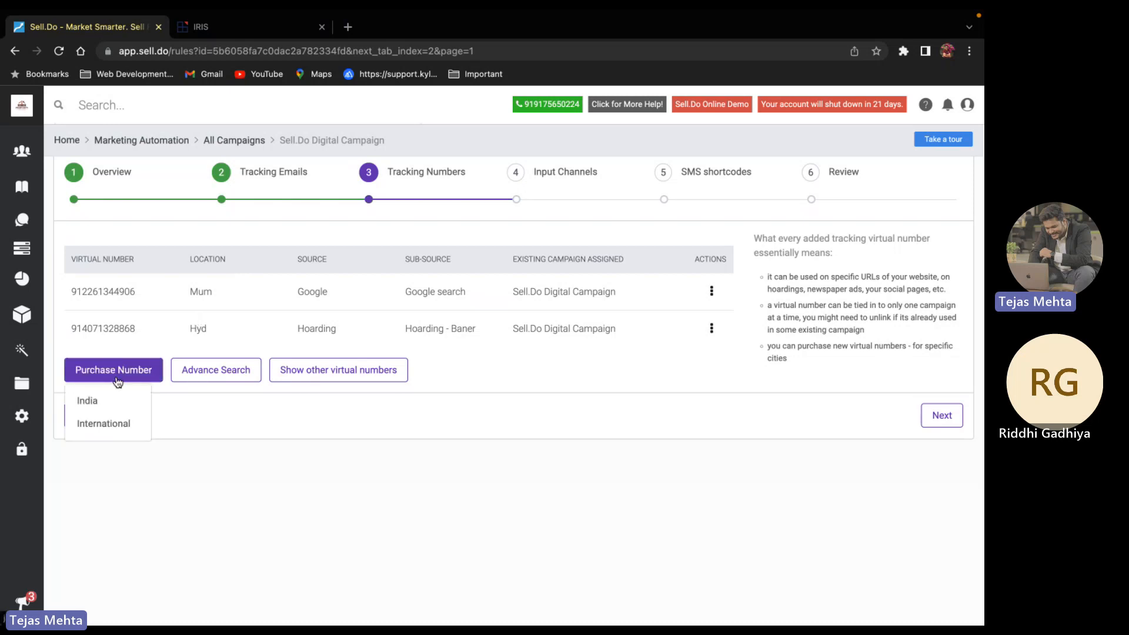
left_click(114, 425)
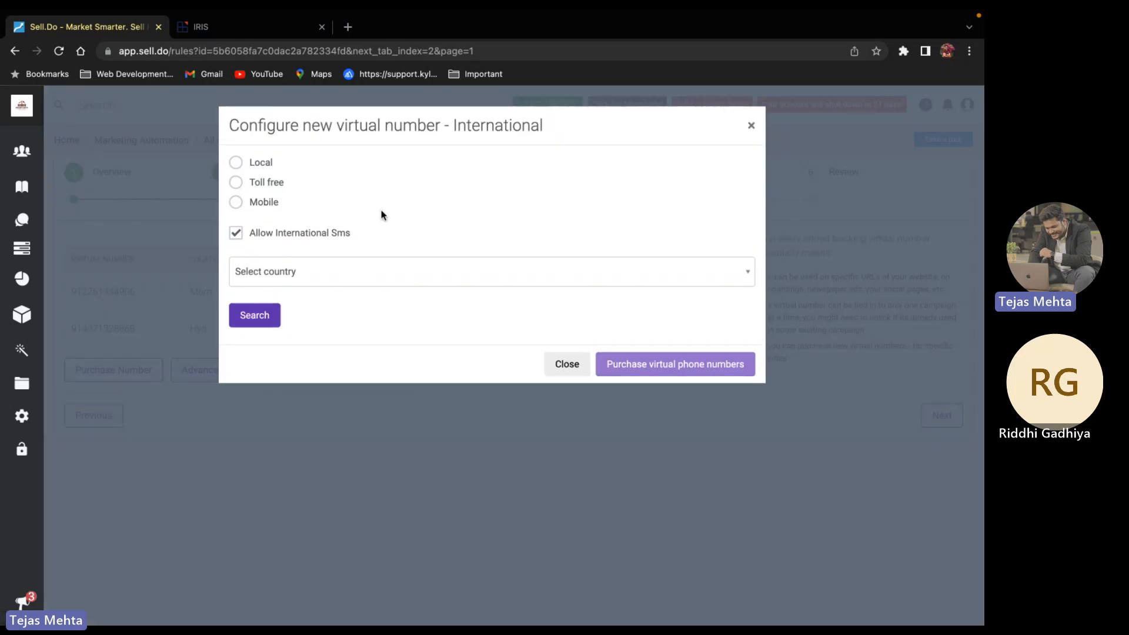
left_click(319, 271)
type("Dua")
key("BackSpace")
key("BackSpace")
key("BackSpace")
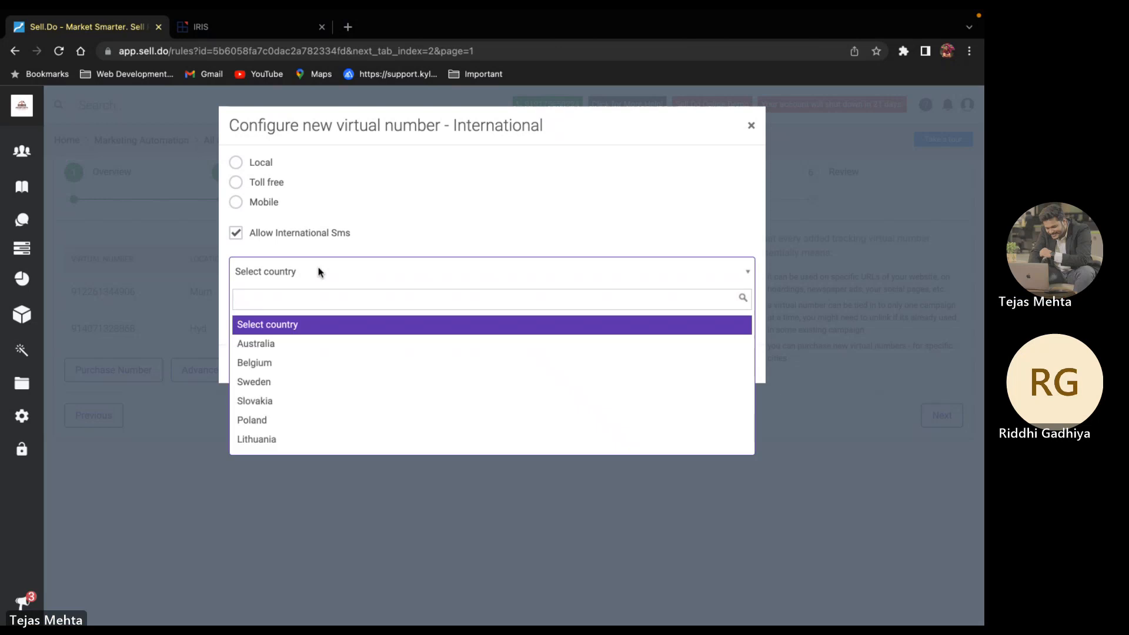
type("au")
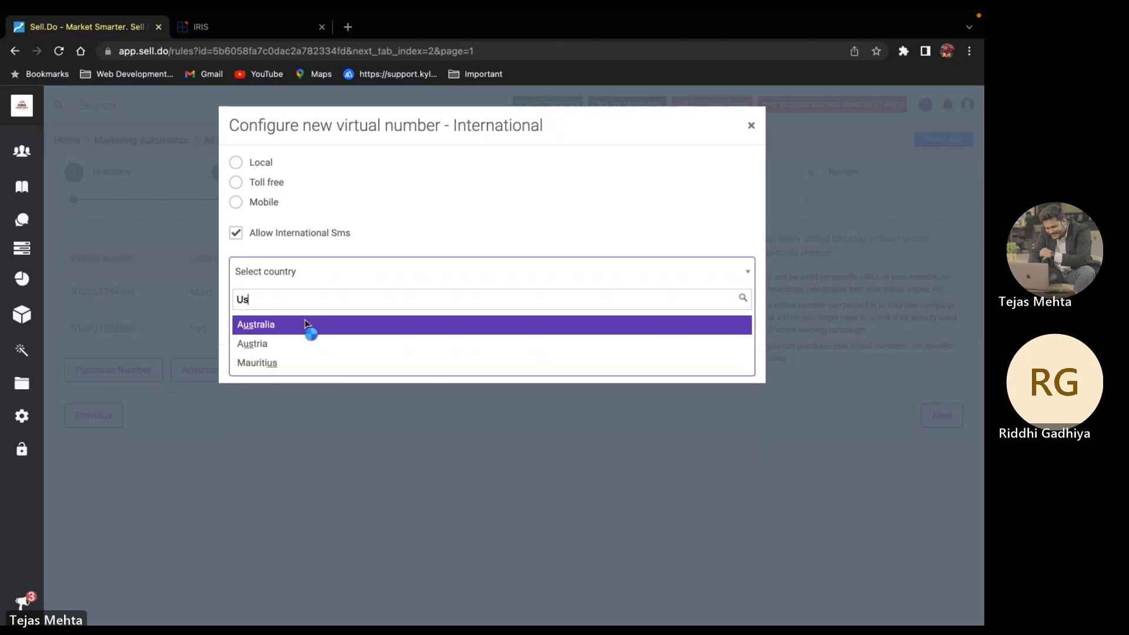
left_click(306, 323)
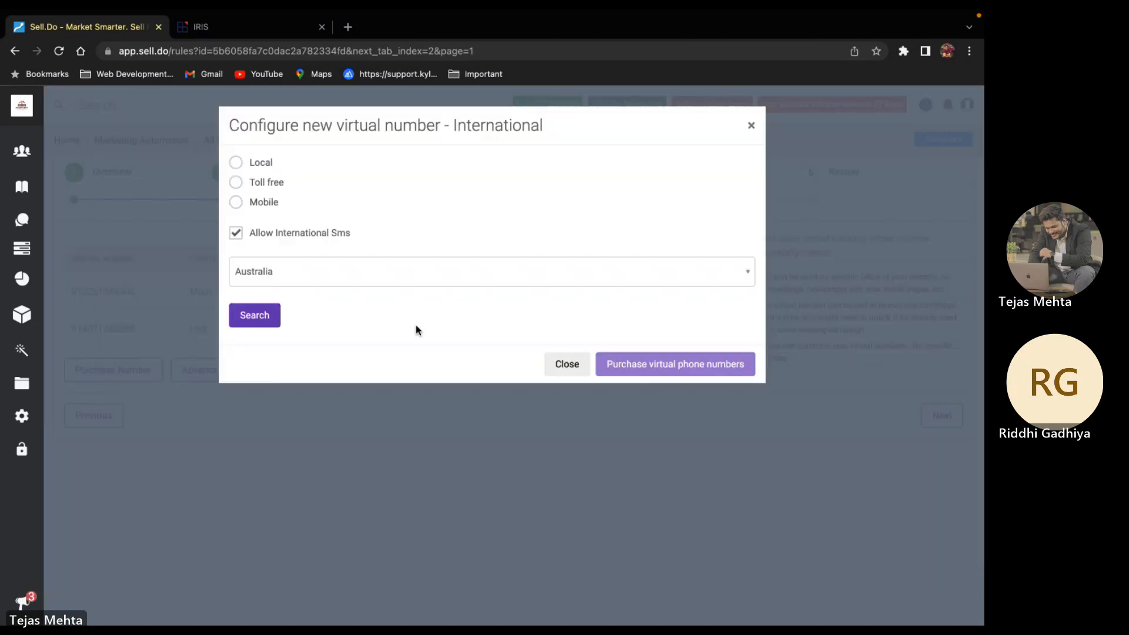
left_click(751, 125)
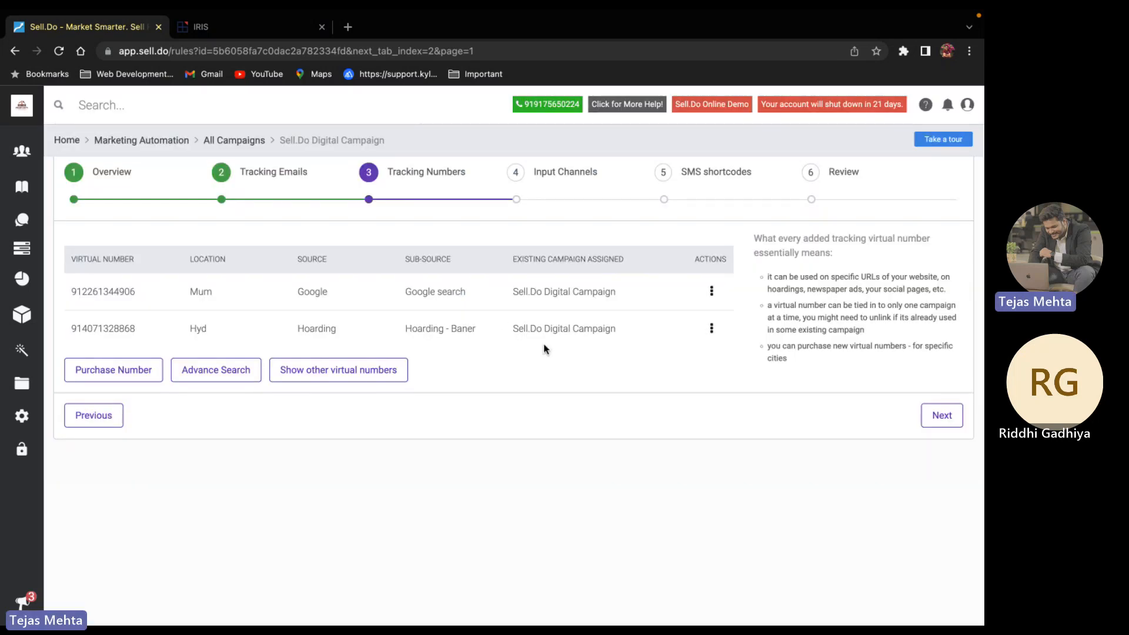
Go to the Input Channels step and scroll down the channels table
left_click(558, 186)
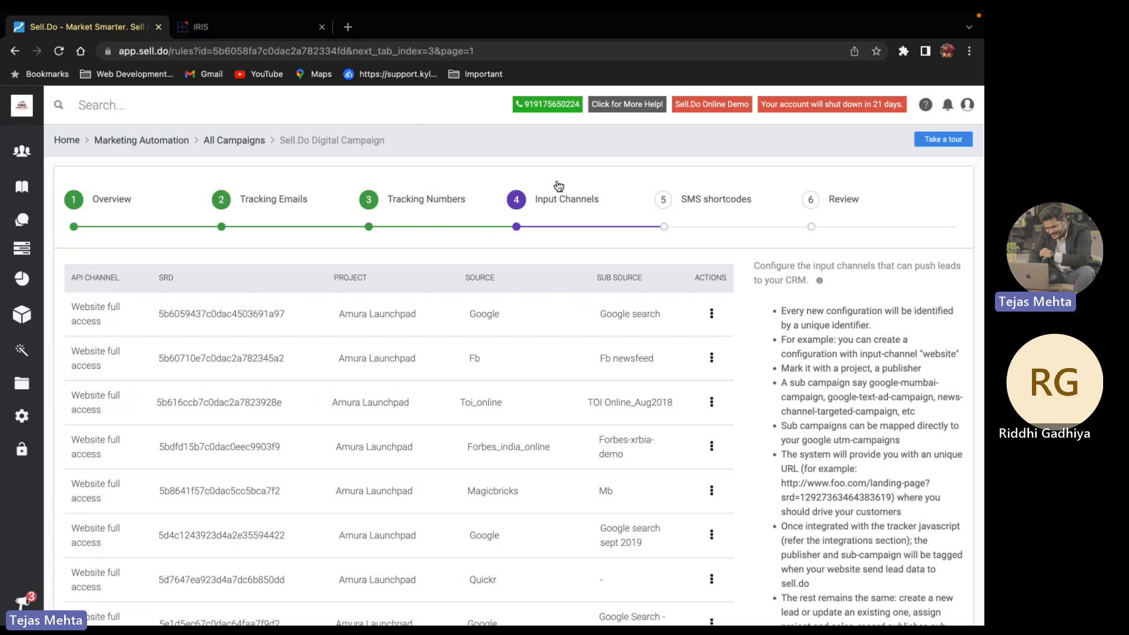
scroll(533, 327, "down", 3)
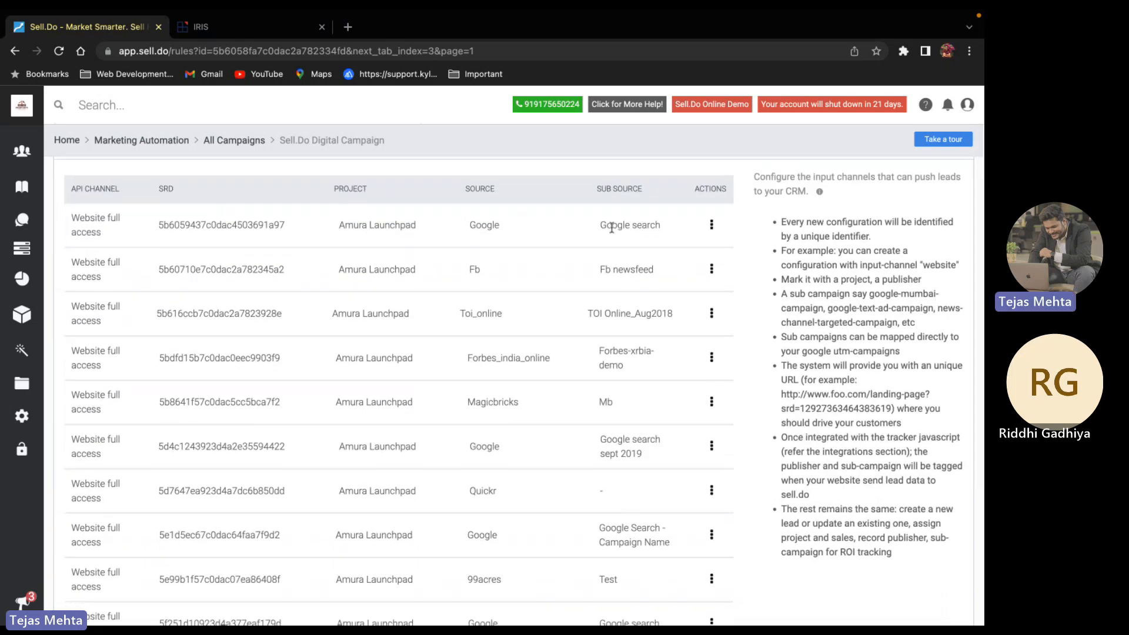
scroll(492, 222, "down", 1)
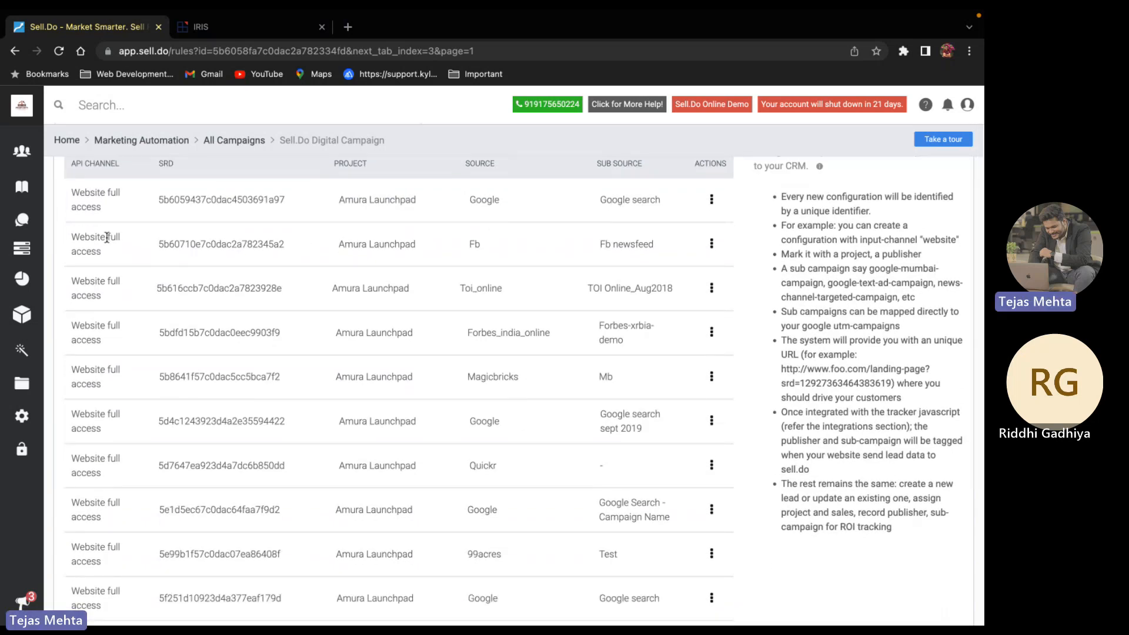
Review the second channel row's API channel, SRD, Fb source and newsfeed sub source
triple_click(77, 241)
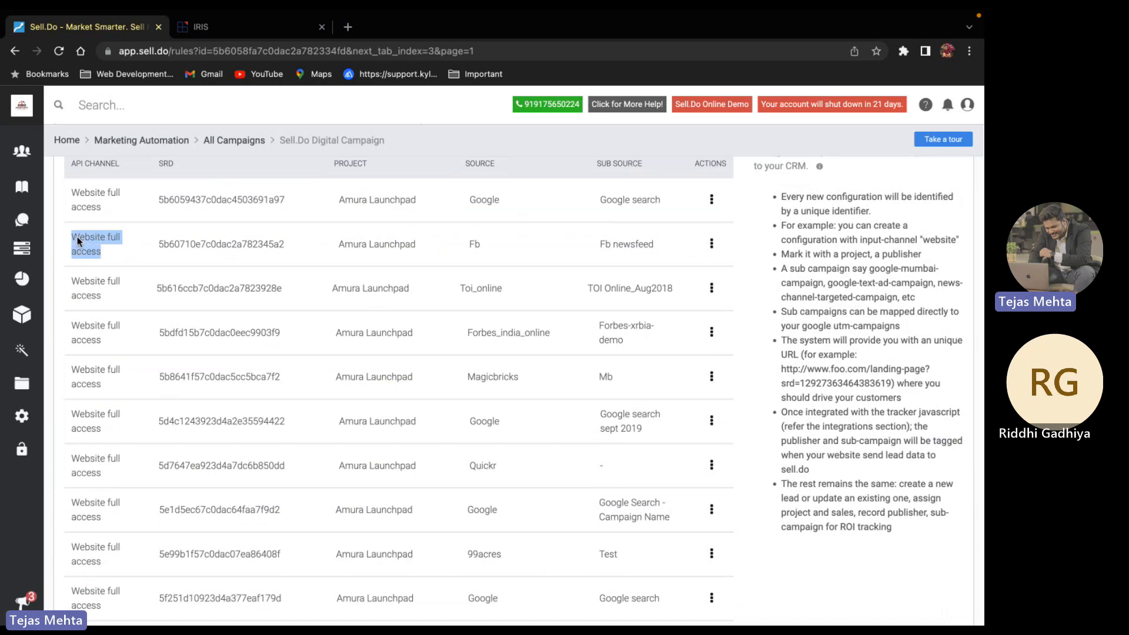
double_click(472, 246)
left_click(542, 252)
double_click(629, 248)
left_click(590, 252)
double_click(208, 250)
left_click(310, 254)
scroll(309, 253, "down", 2)
scroll(308, 252, "up", 5)
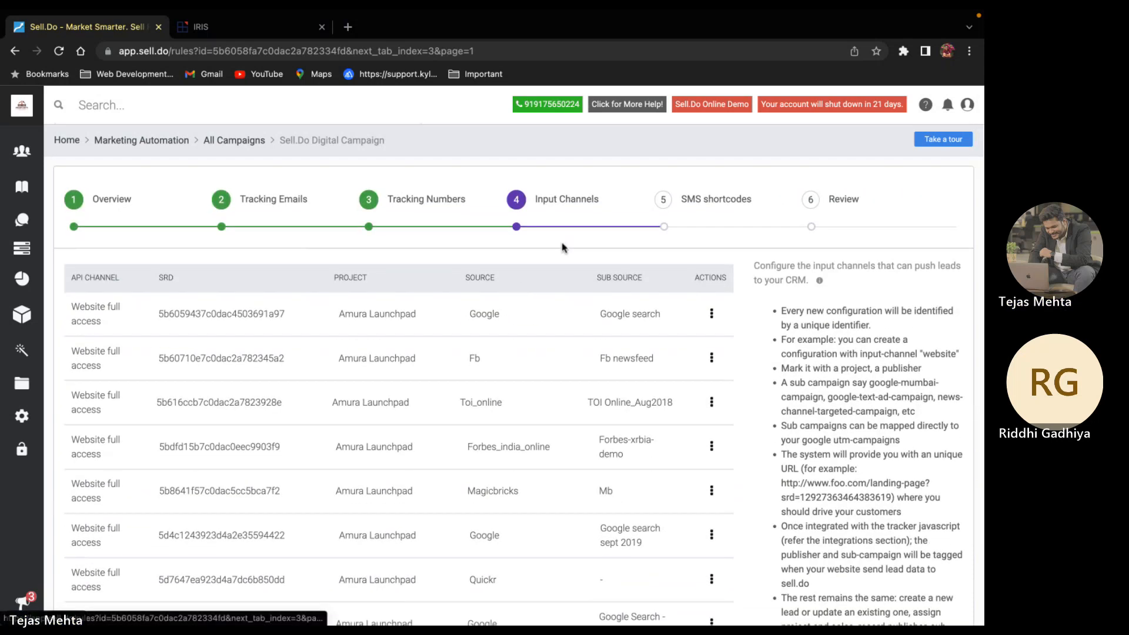
scroll(529, 276, "down", 8)
scroll(522, 286, "up", 1)
Start a new input channel, browse the API Channel options, then close the form unsaved
left_click(84, 550)
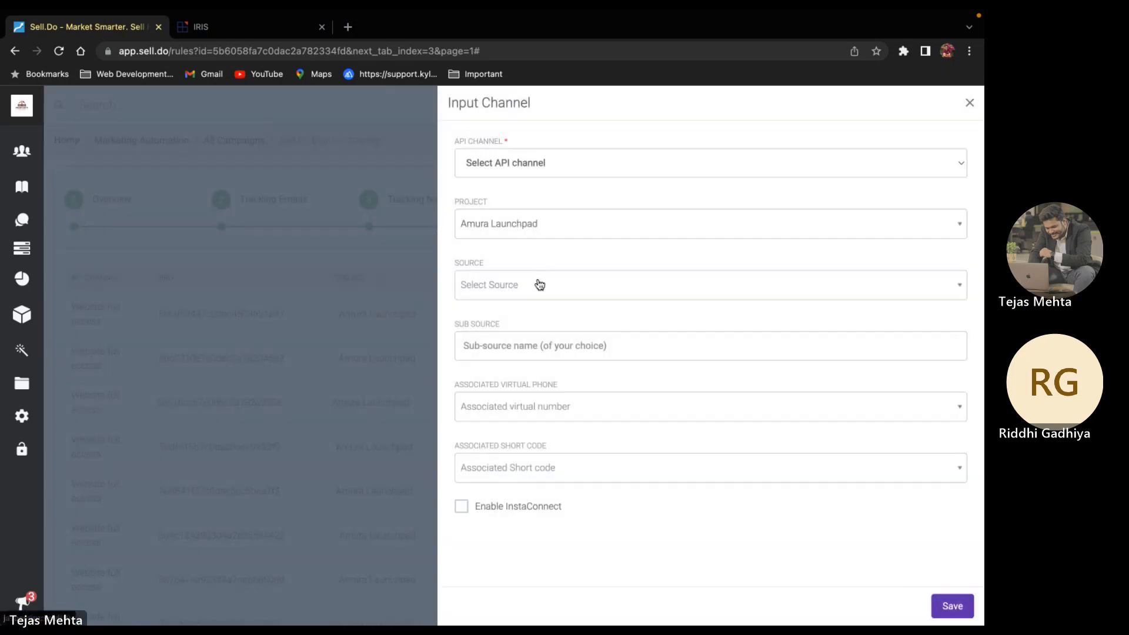
left_click(533, 164)
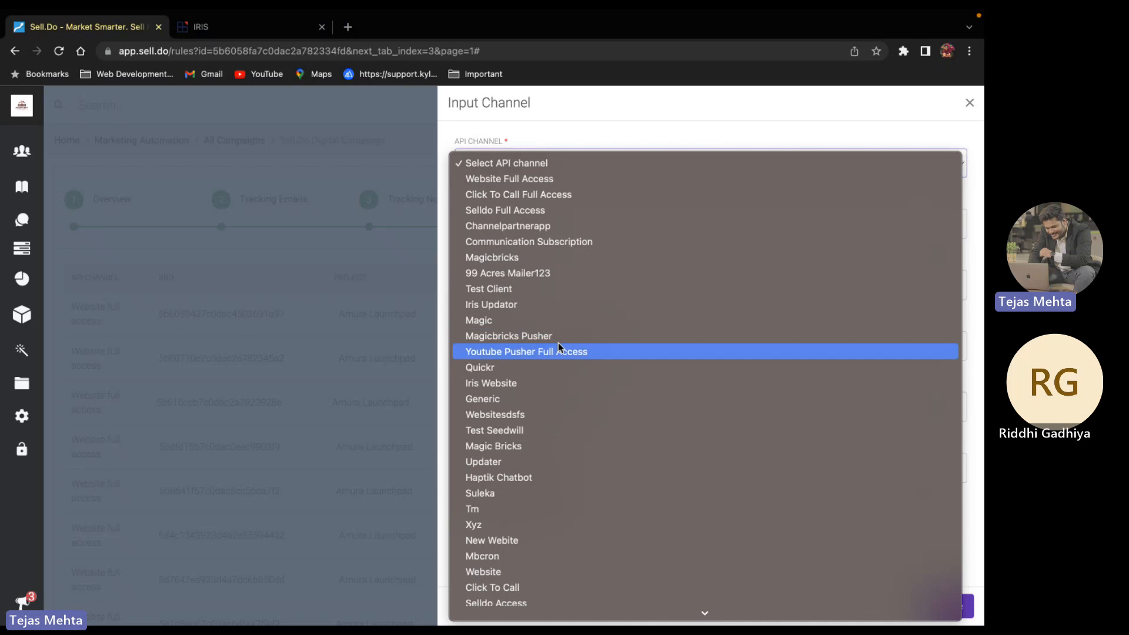
scroll(559, 342, "down", 2)
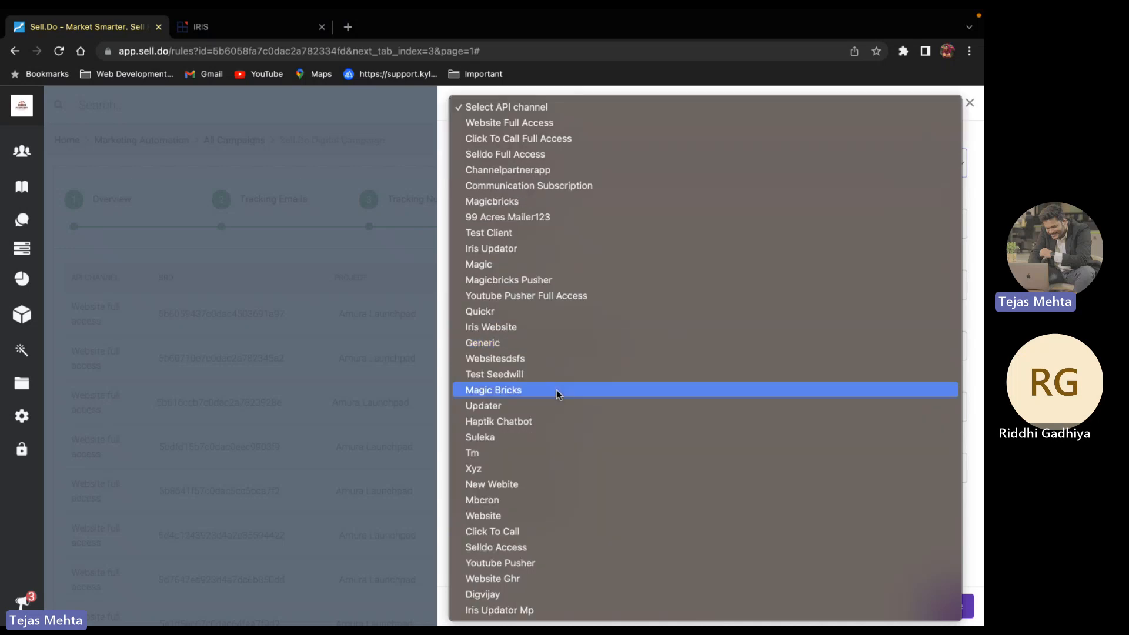
left_click(971, 107)
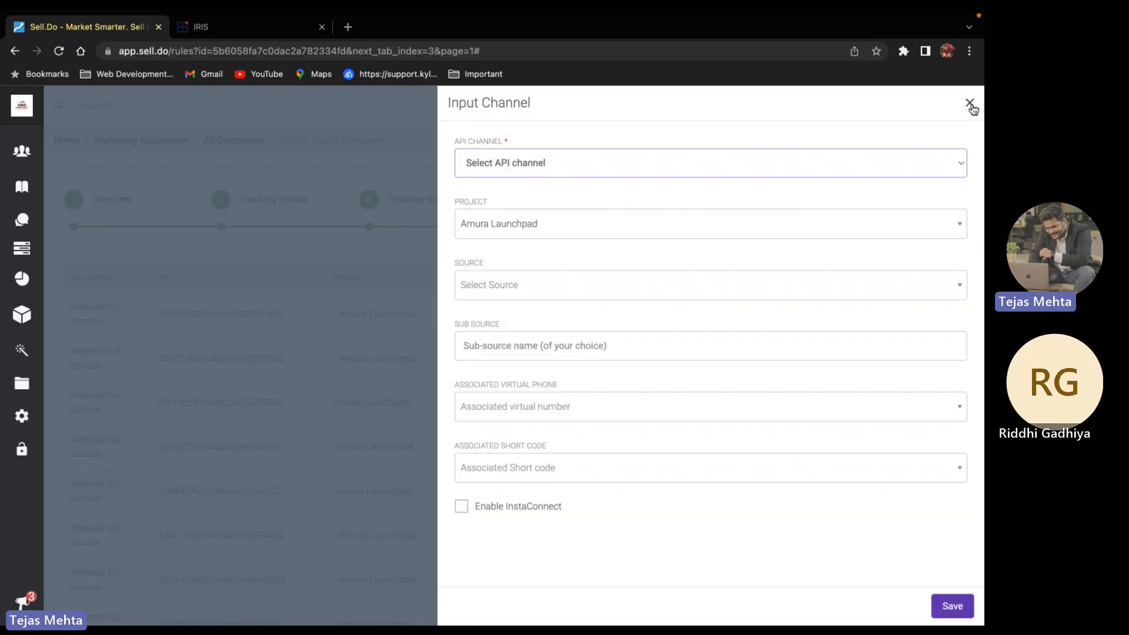
left_click(972, 107)
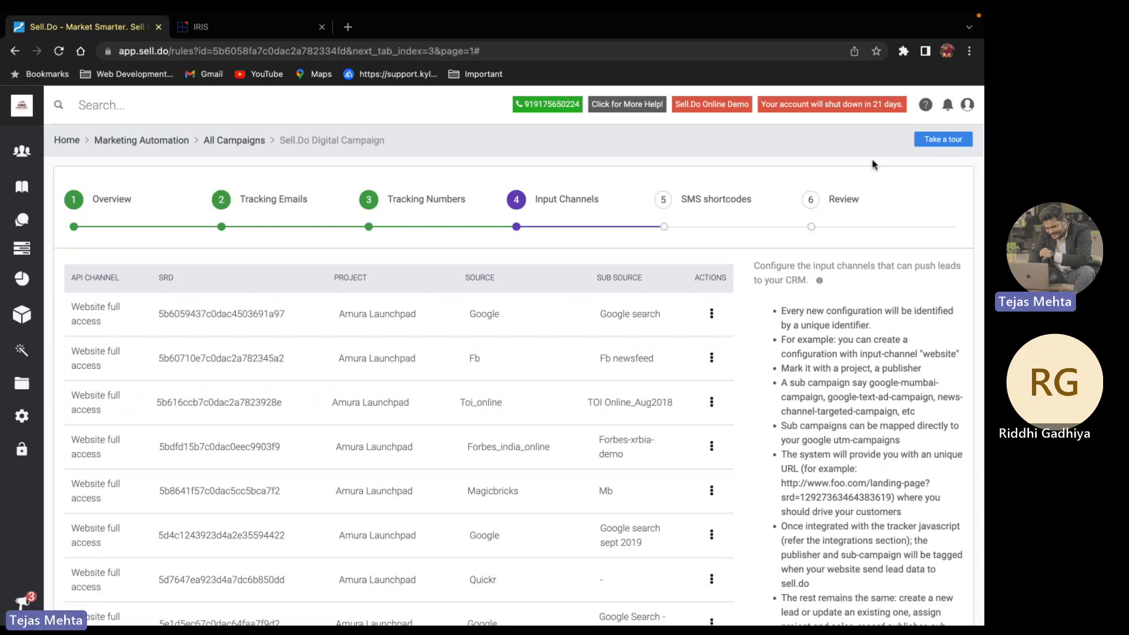
Search 'Routin', pick Routing Configuration, and confirm leaving the campaign wizard
left_click(122, 124)
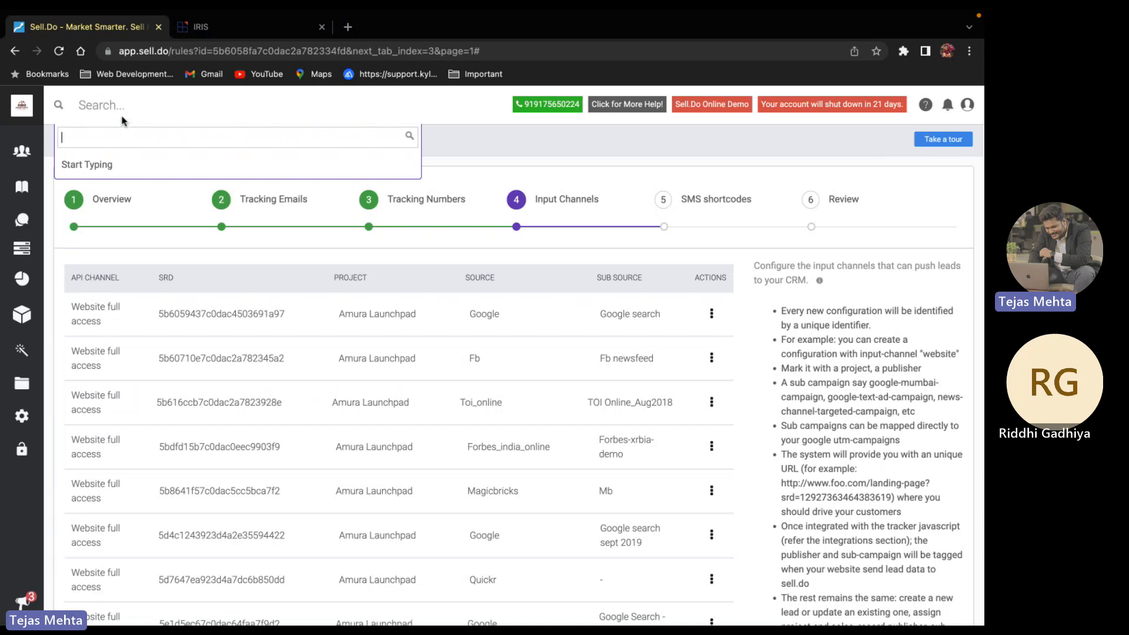
left_click(109, 112)
left_click(109, 112)
type("Routin")
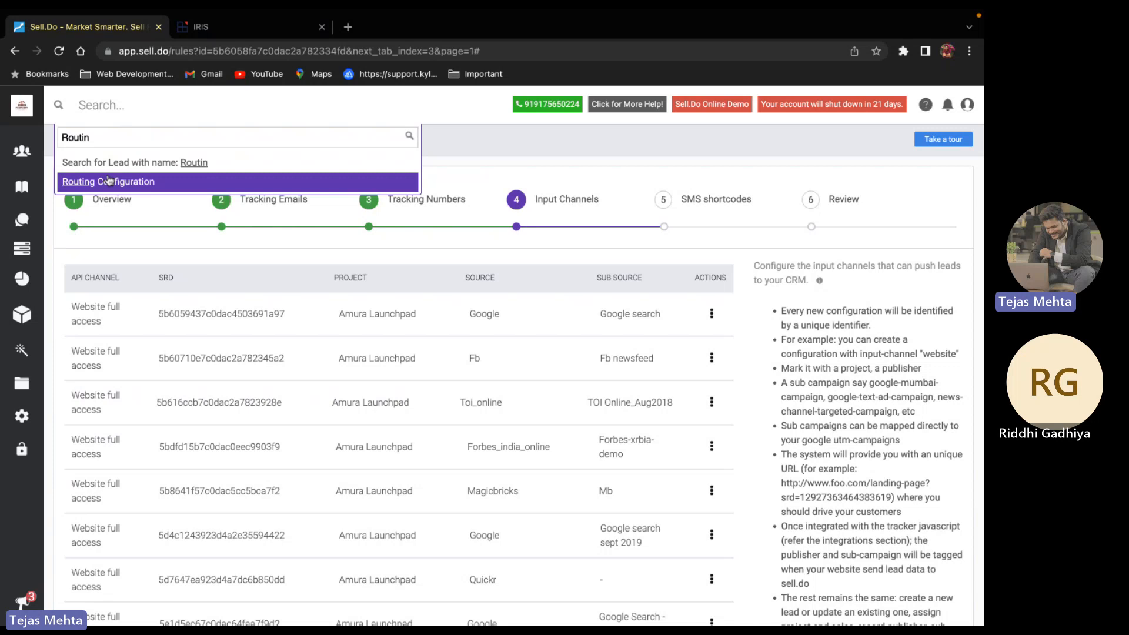
left_click(109, 180)
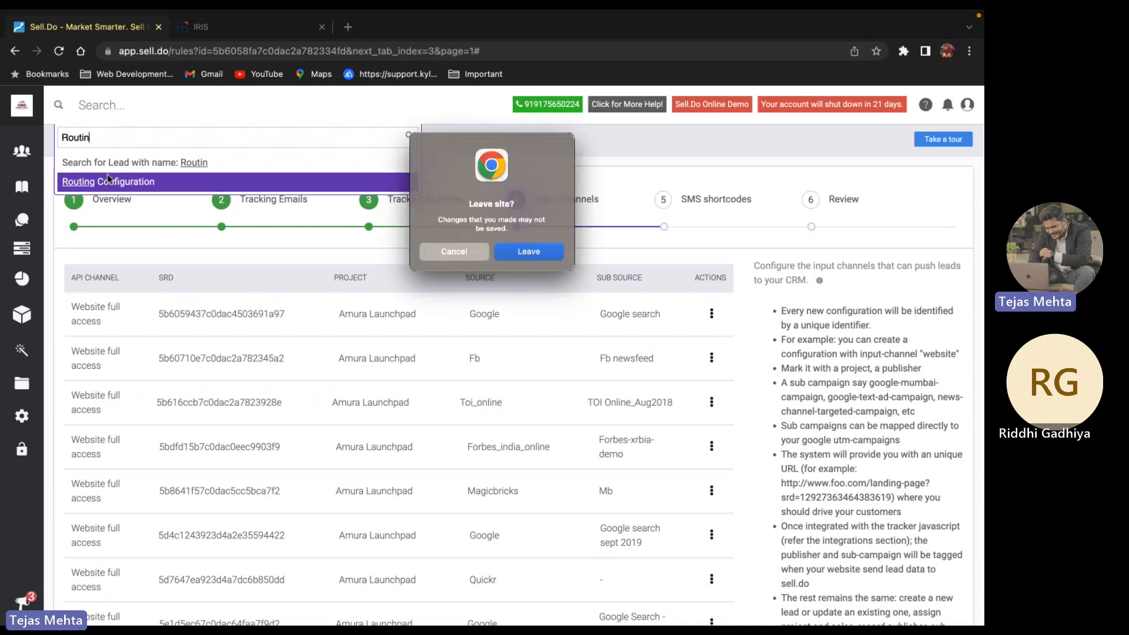
left_click(522, 256)
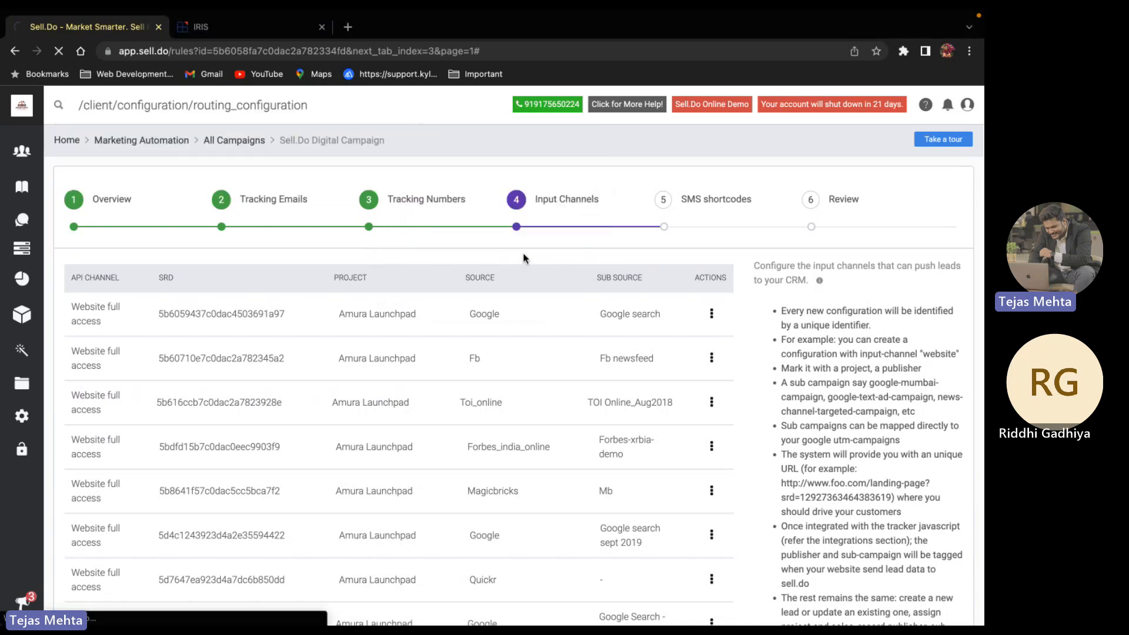
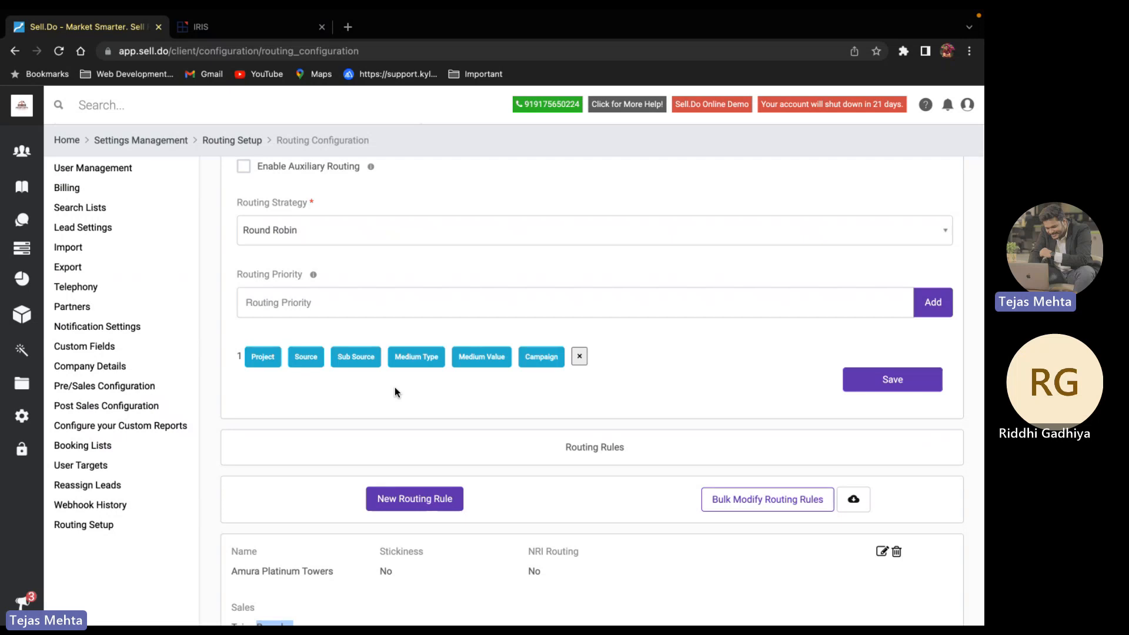
Log in as the presales user, found by searching the Login as user list
left_click(22, 449)
left_click(419, 167)
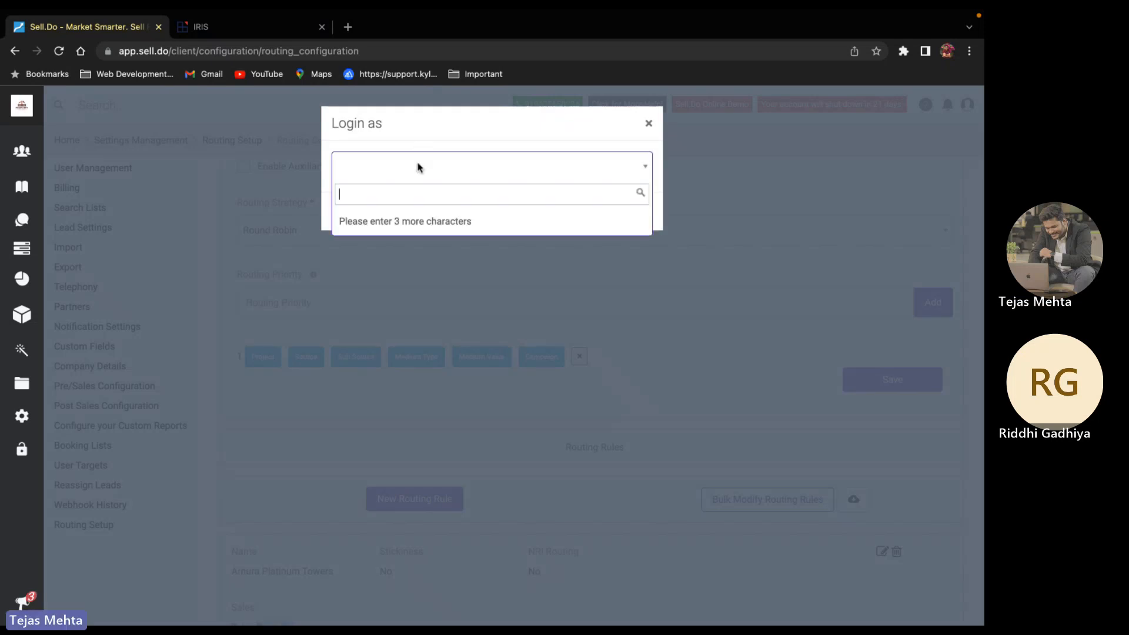
type("Tekas")
key("BackSpace")
key("BackSpace")
key("BackSpace")
type("jas")
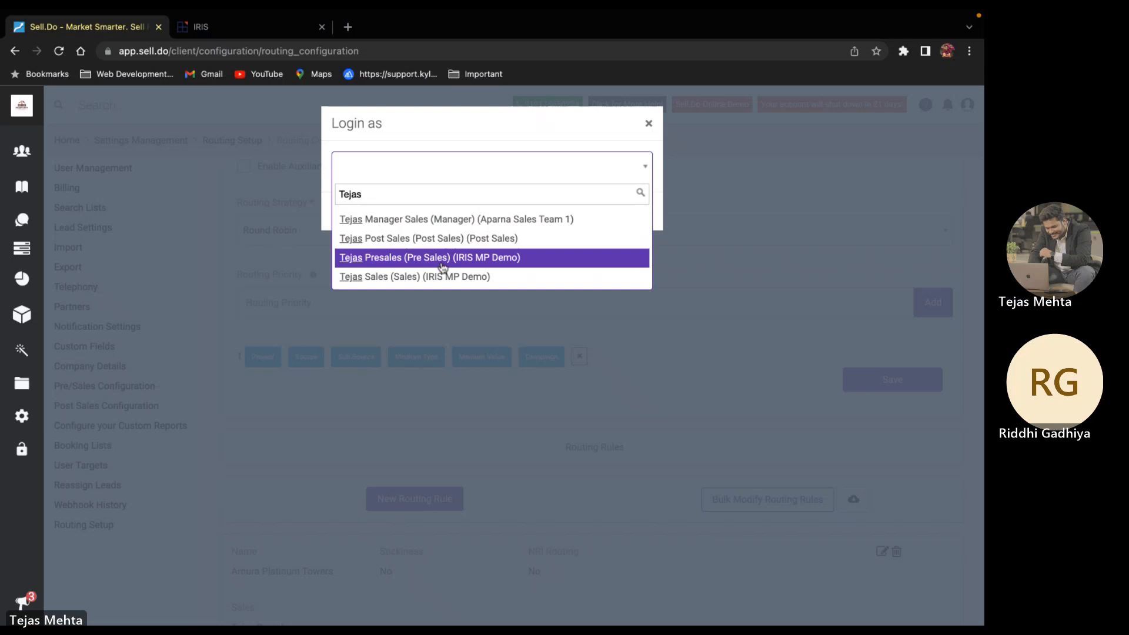
left_click(441, 259)
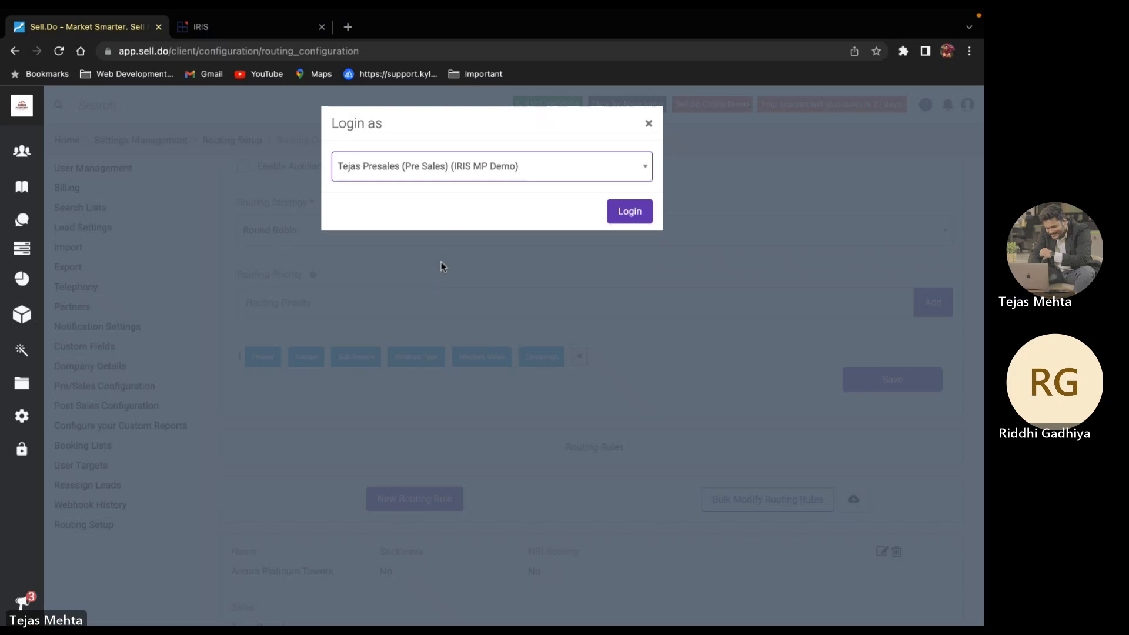
left_click(612, 218)
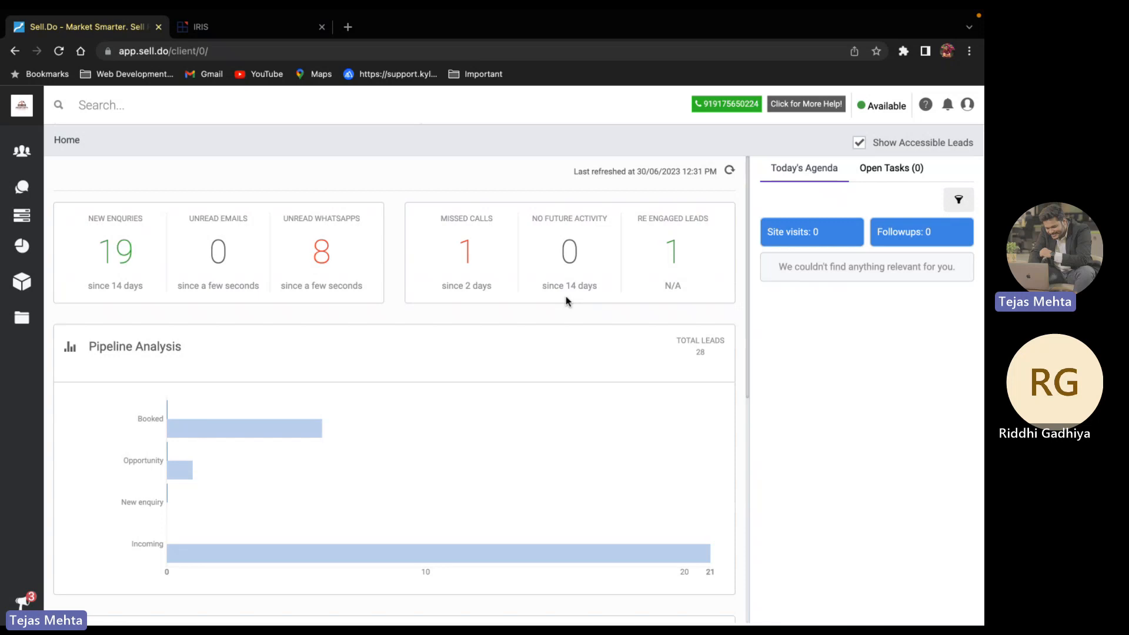
scroll(566, 301, "down", 1)
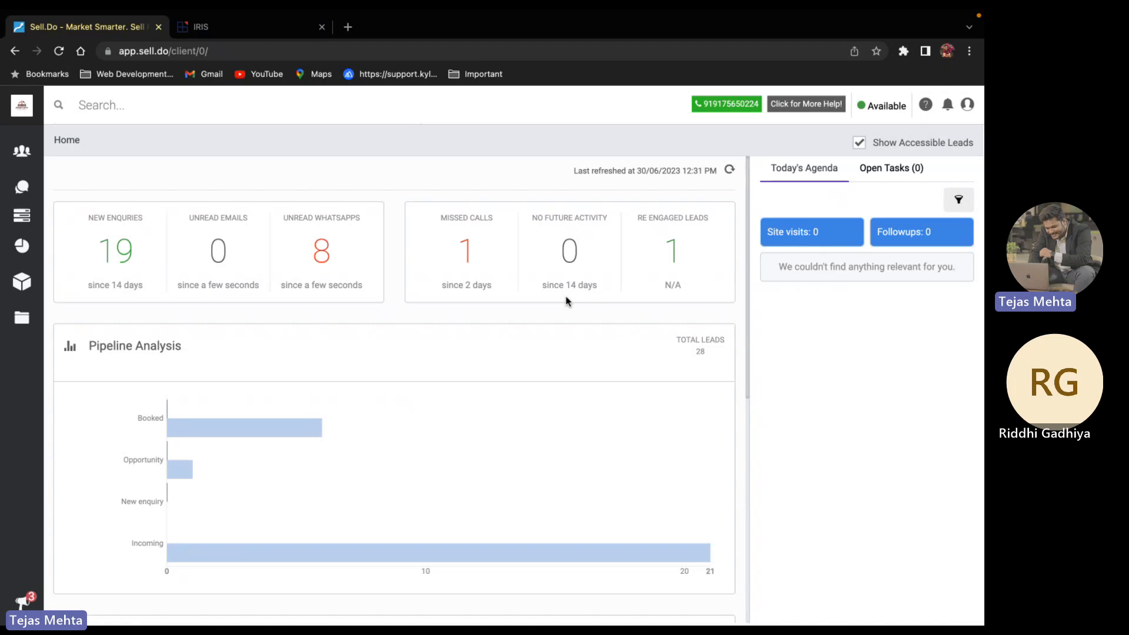
scroll(565, 301, "down", 1)
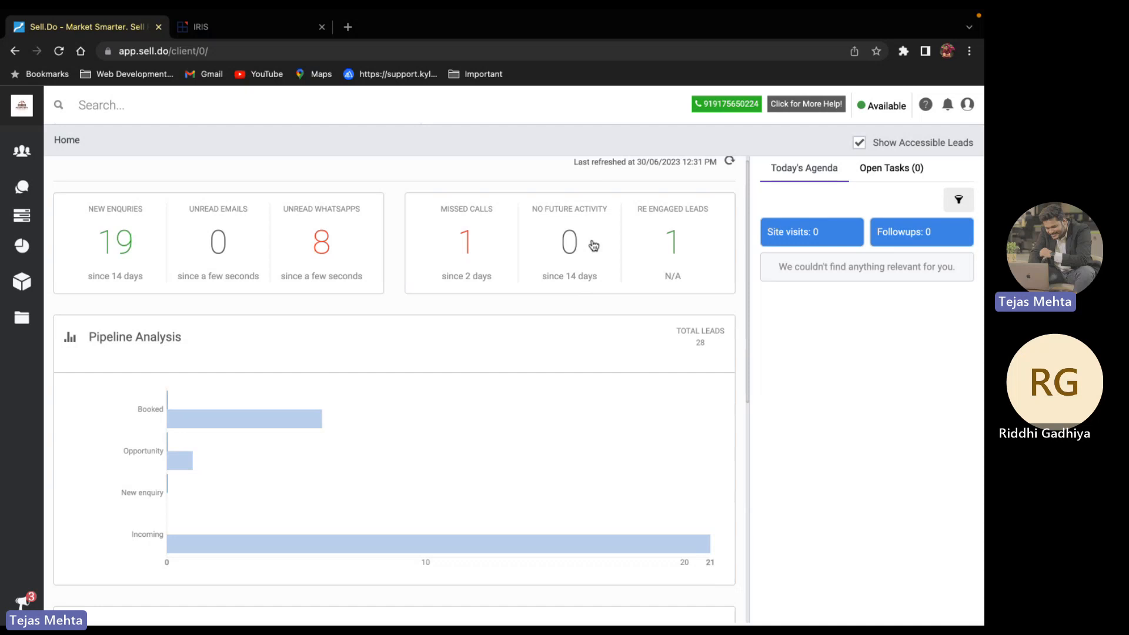
scroll(594, 245, "down", 1)
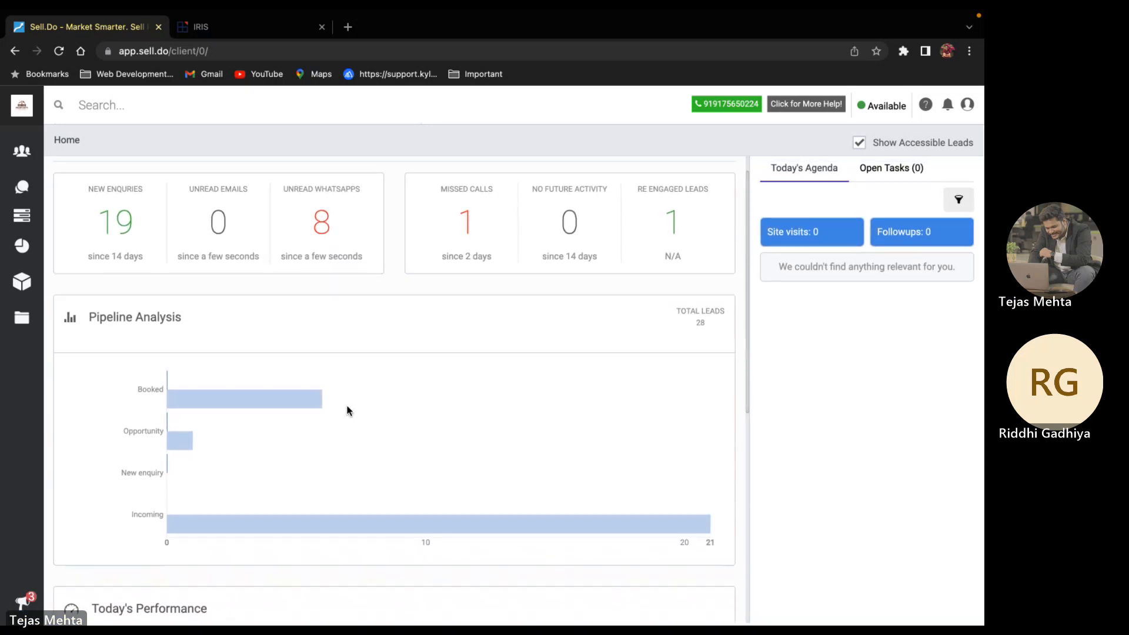
Review the Total Calls target of 100 in Today's Performance
scroll(350, 411, "down", 5)
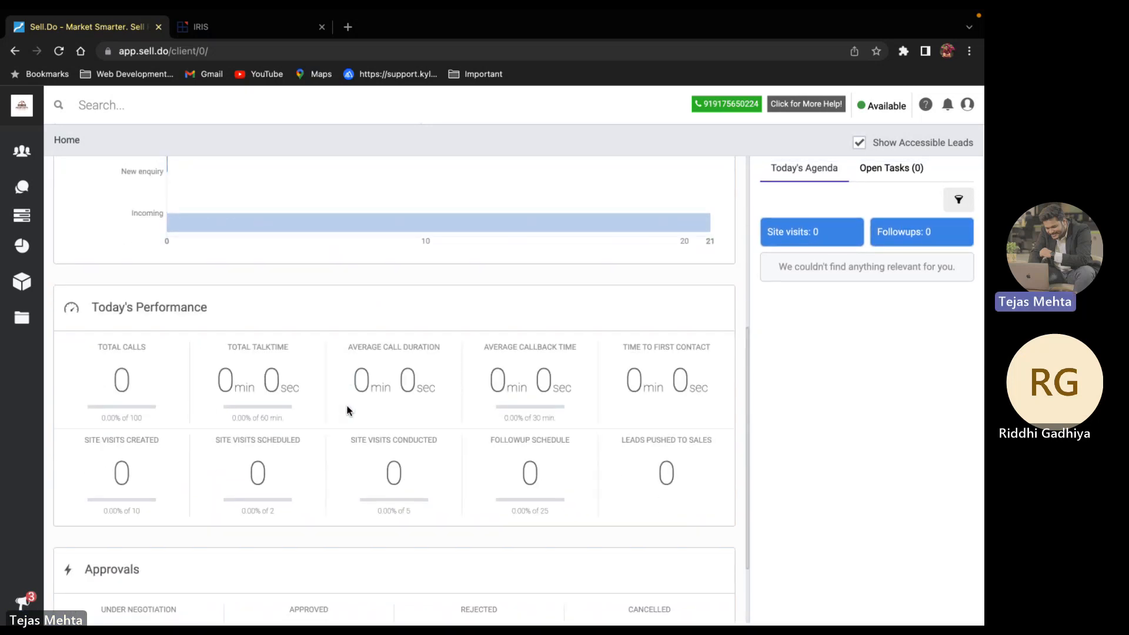
left_click_drag(105, 381, 152, 384)
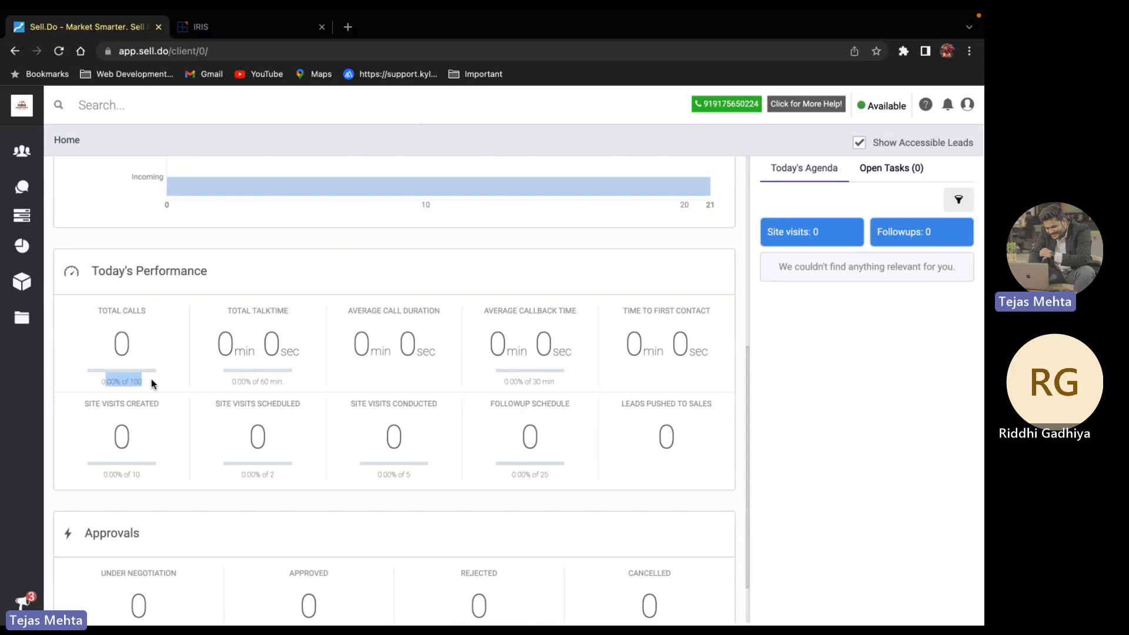
left_click(152, 384)
double_click(133, 377)
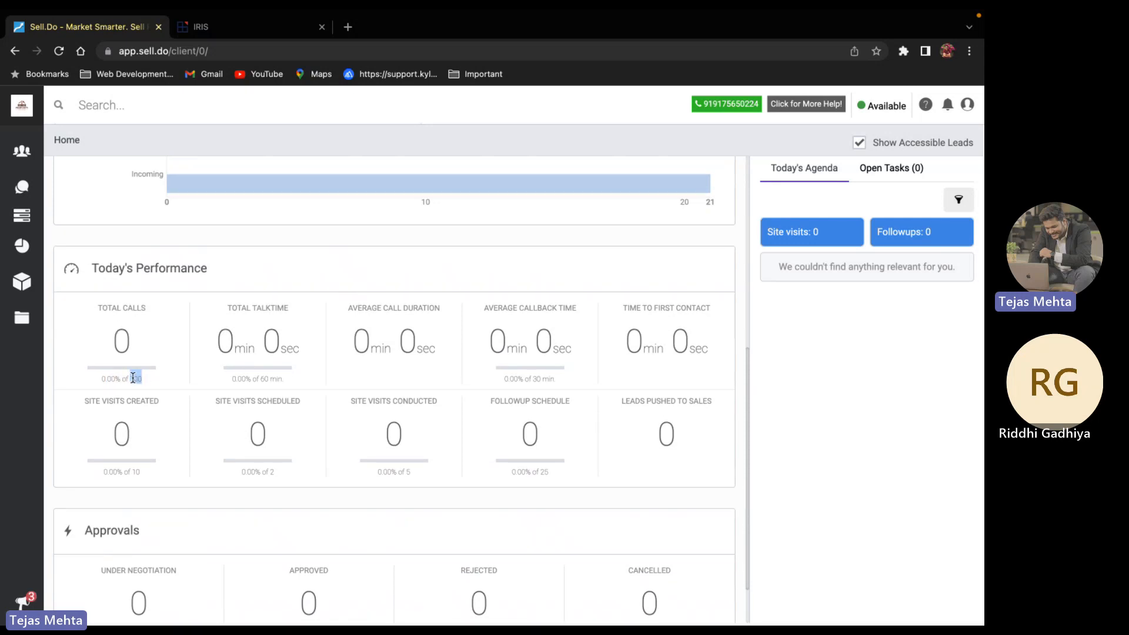
triple_click(133, 377)
left_click(153, 378)
Review the Talktime, Average Callback Time, Followup Schedule (25) and Site Visits Created (10) targets
double_click(256, 379)
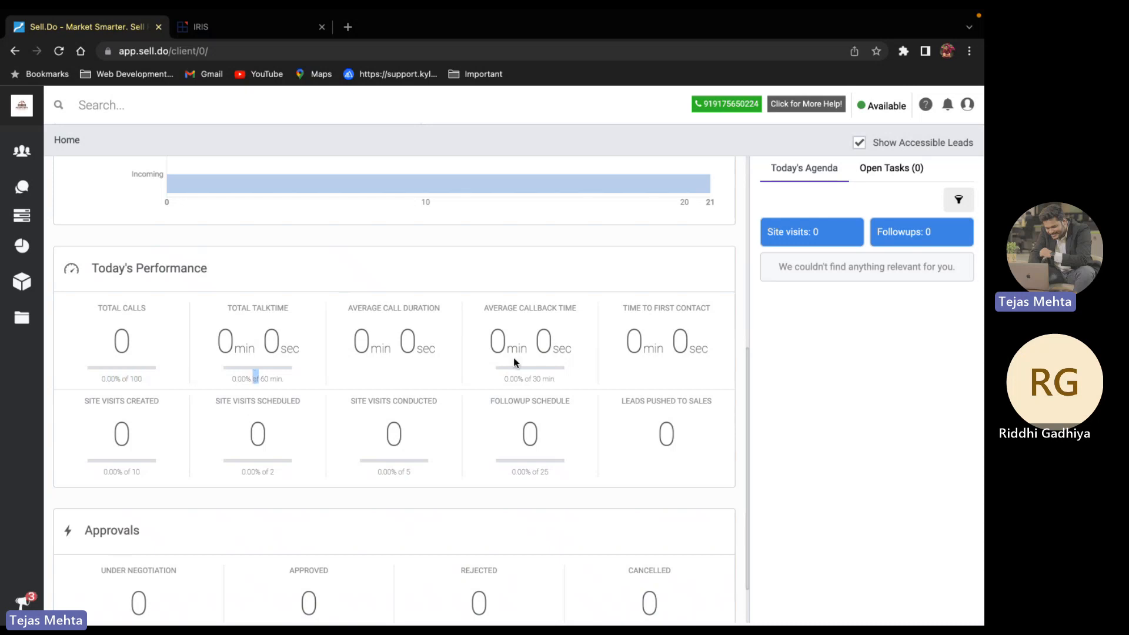
double_click(545, 379)
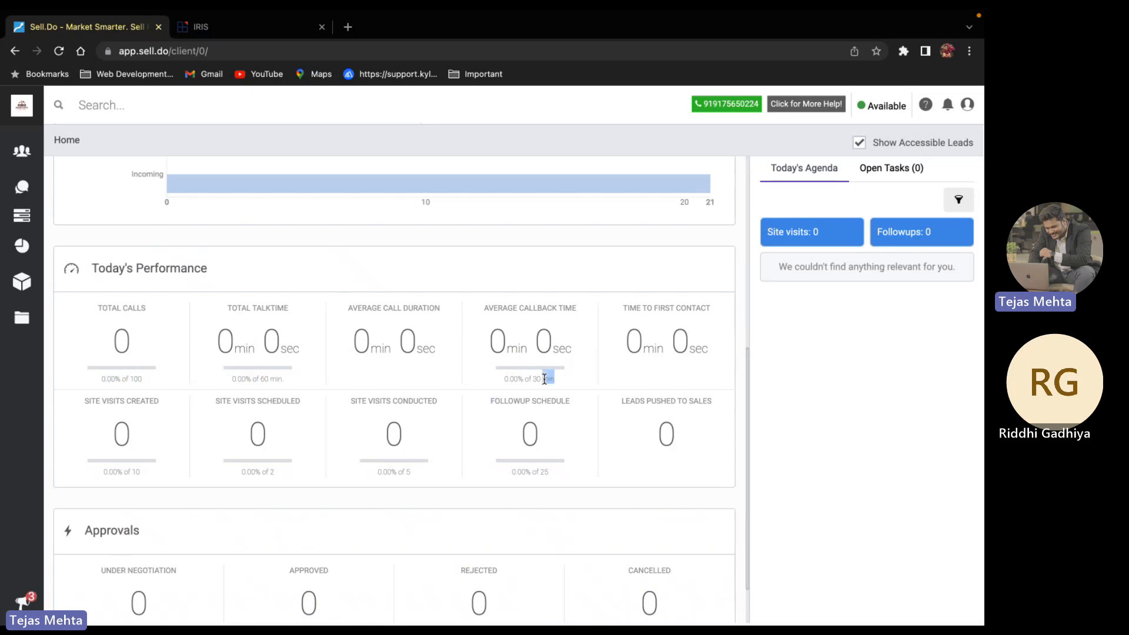
left_click(532, 492)
double_click(541, 472)
left_click(406, 472)
left_click(163, 477)
double_click(132, 472)
left_click(179, 477)
Scroll back to the top and switch to the incognito Google demo window
scroll(179, 481, "down", 2)
scroll(179, 481, "up", 10)
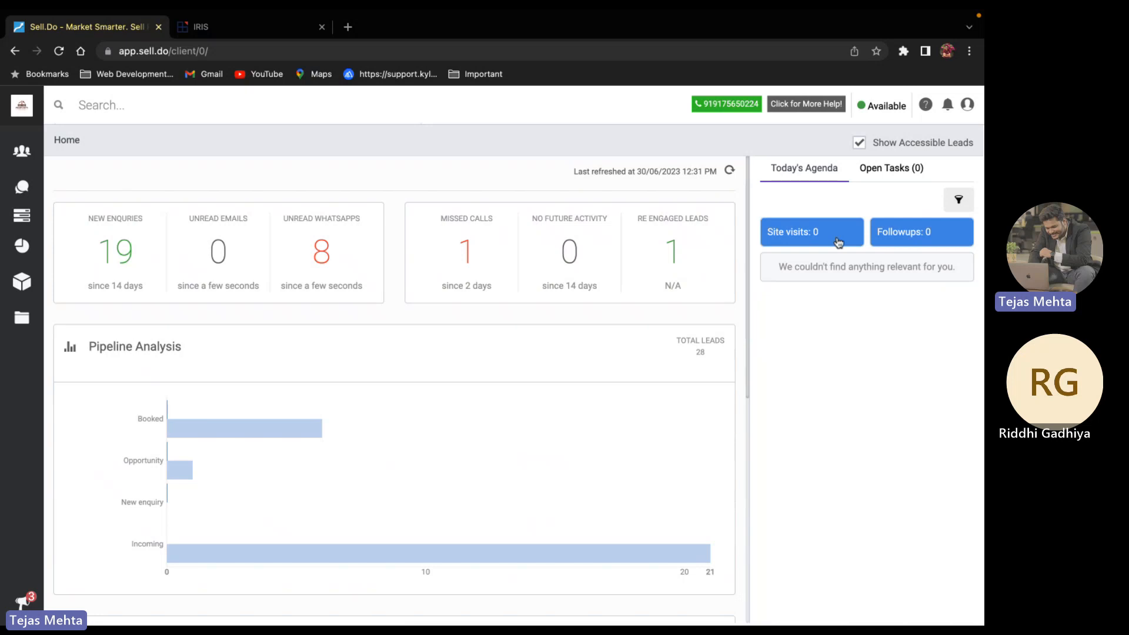
key("ctrl+Right")
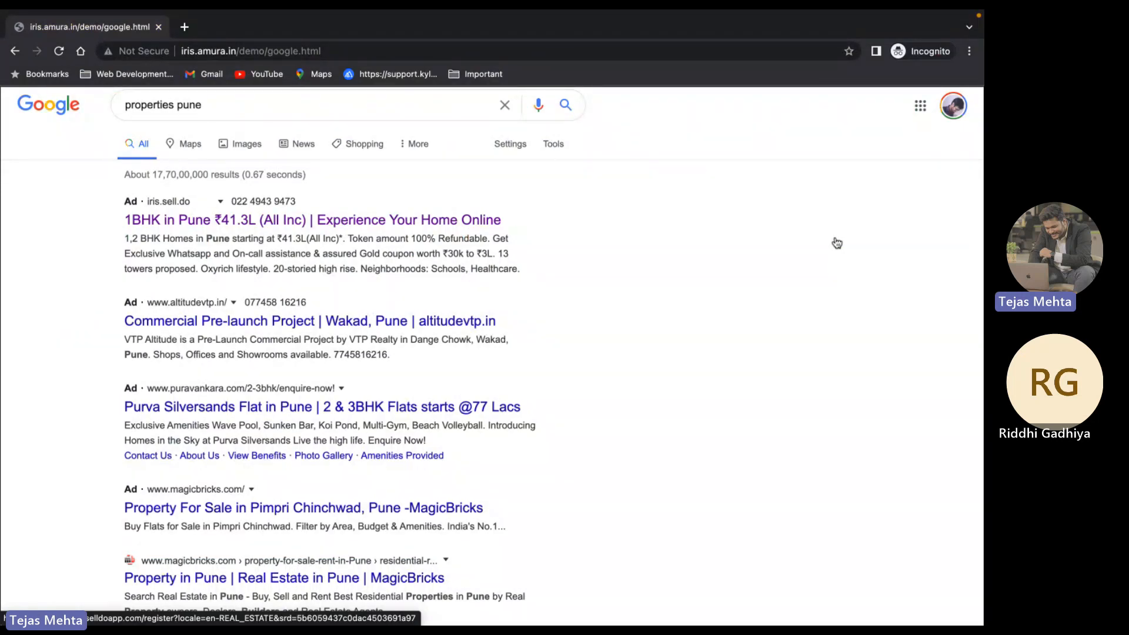
Open the '1BHK in Pune' Sell.Do ad from the 'properties pune' results
left_click(218, 220)
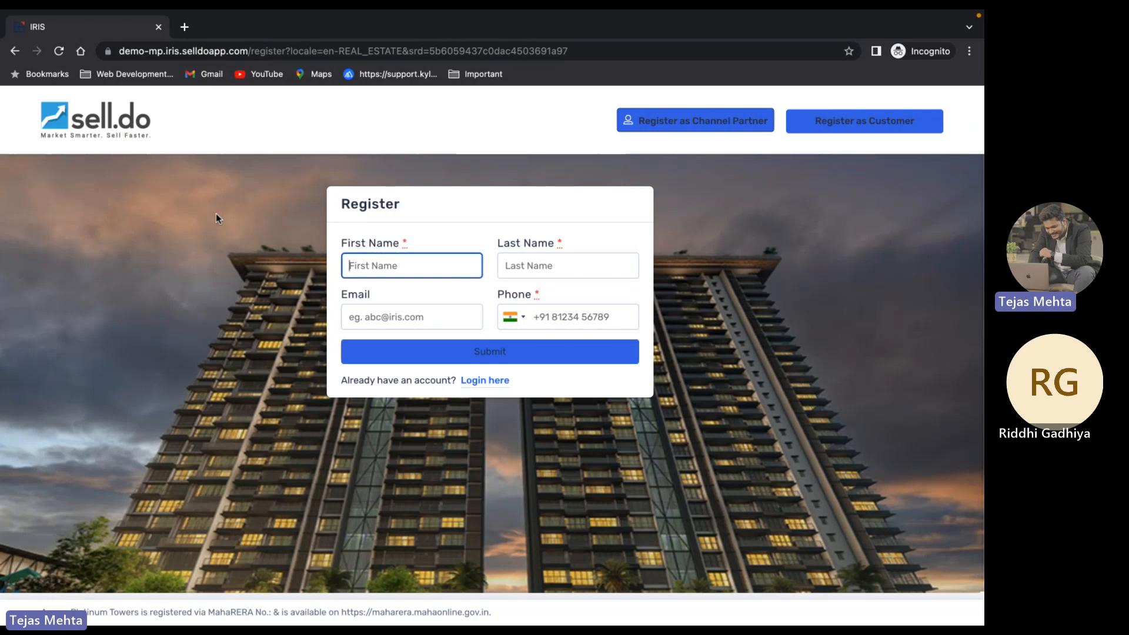
Submit the registration with the customer's first name, last name, e-mail and phone, then return to Sell.Do
left_click(351, 259)
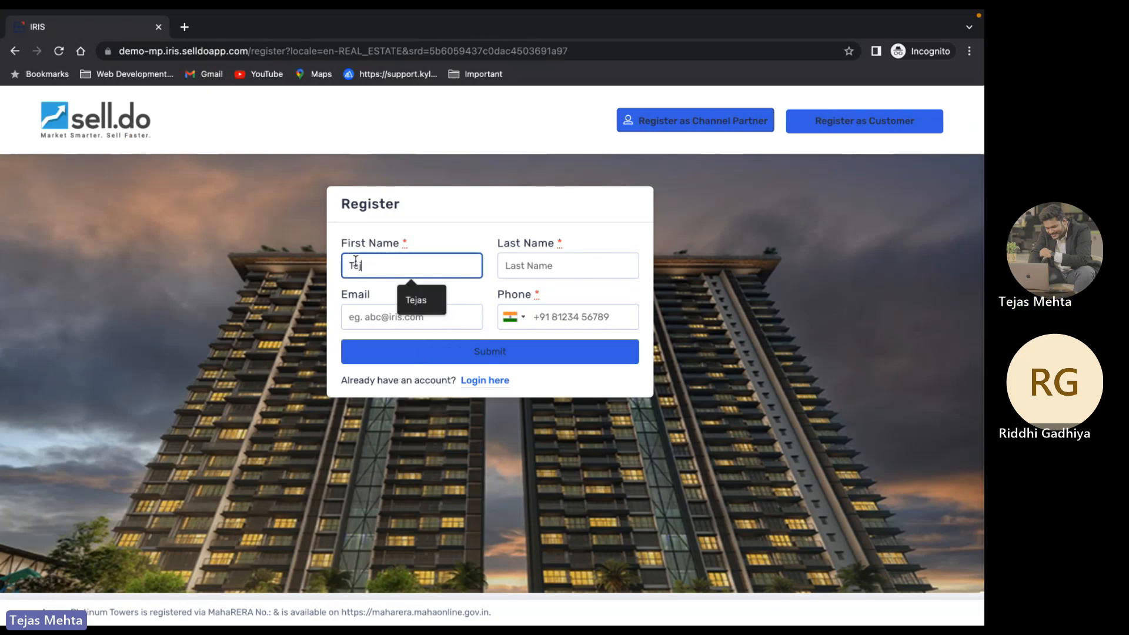
key("Tab")
key("Tab")
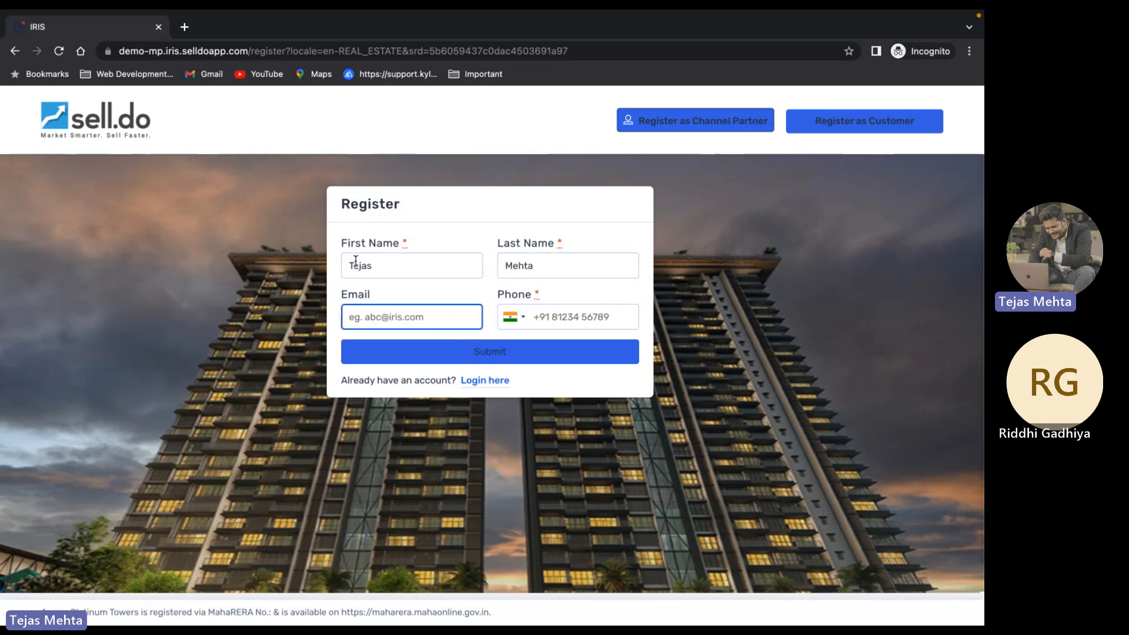
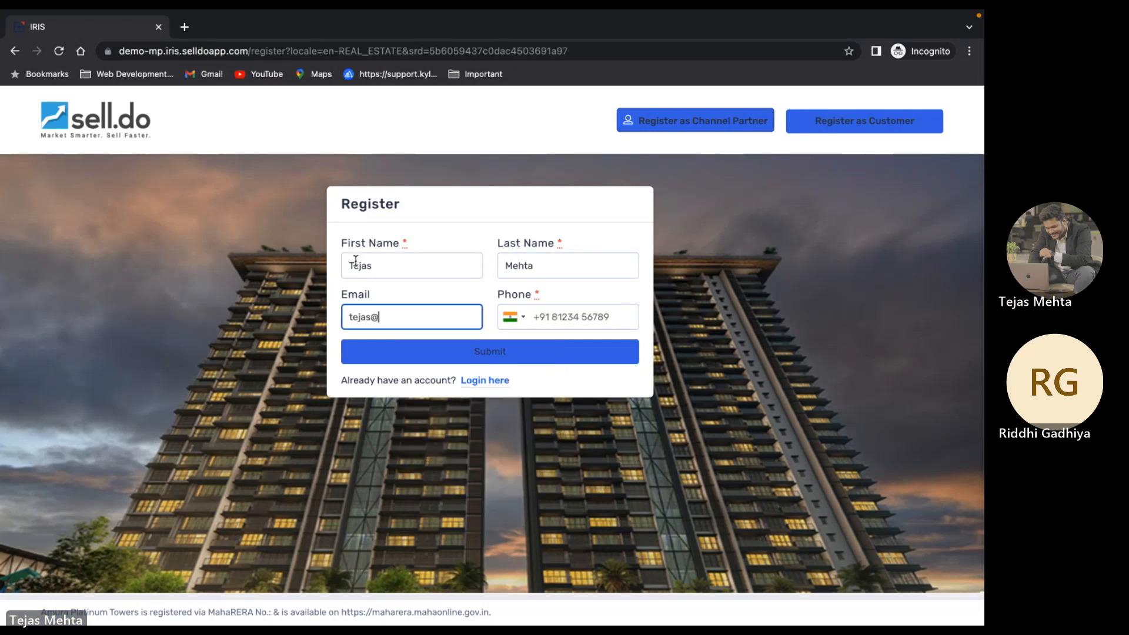
key("Tab")
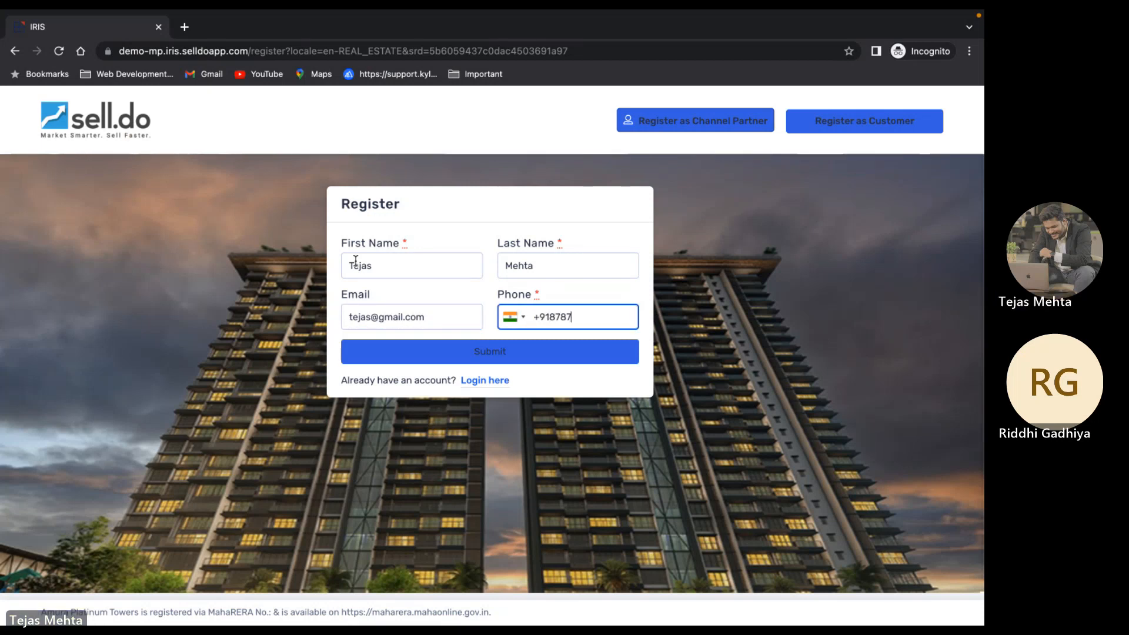
left_click(413, 358)
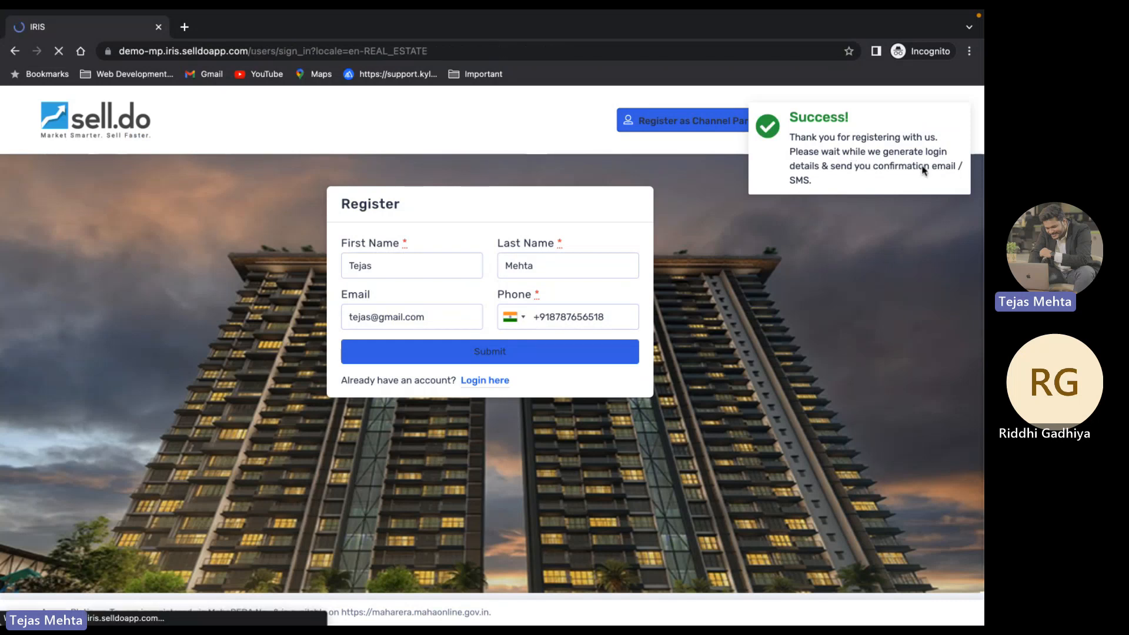
key("ctrl+Left")
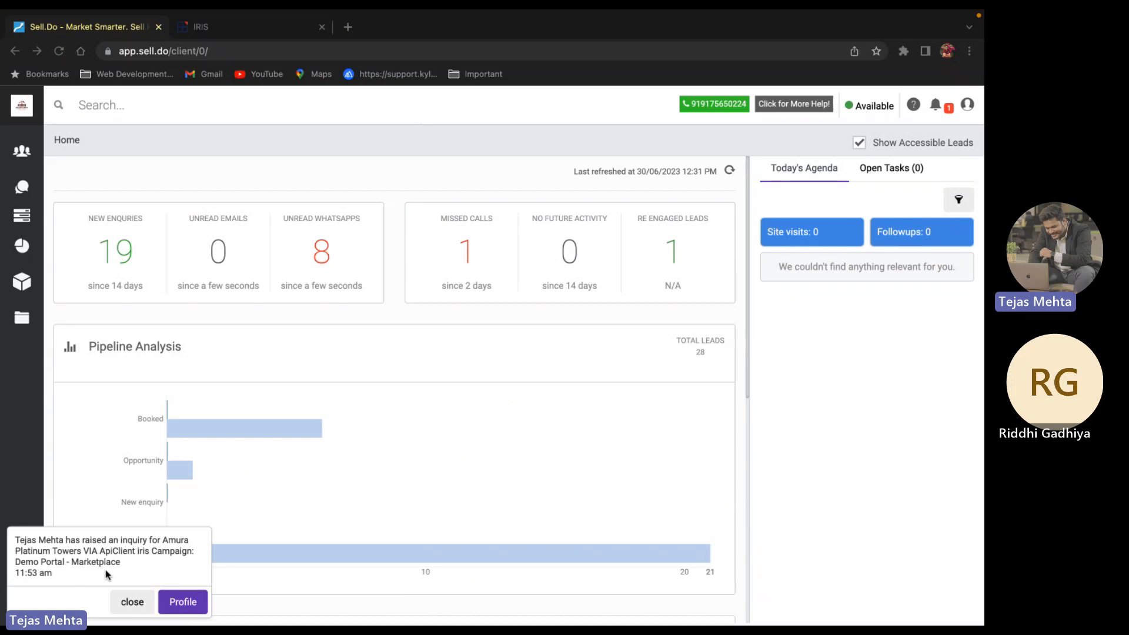
Open the new lead's profile from the Amura Platinum Towers inquiry notification
left_click(178, 603)
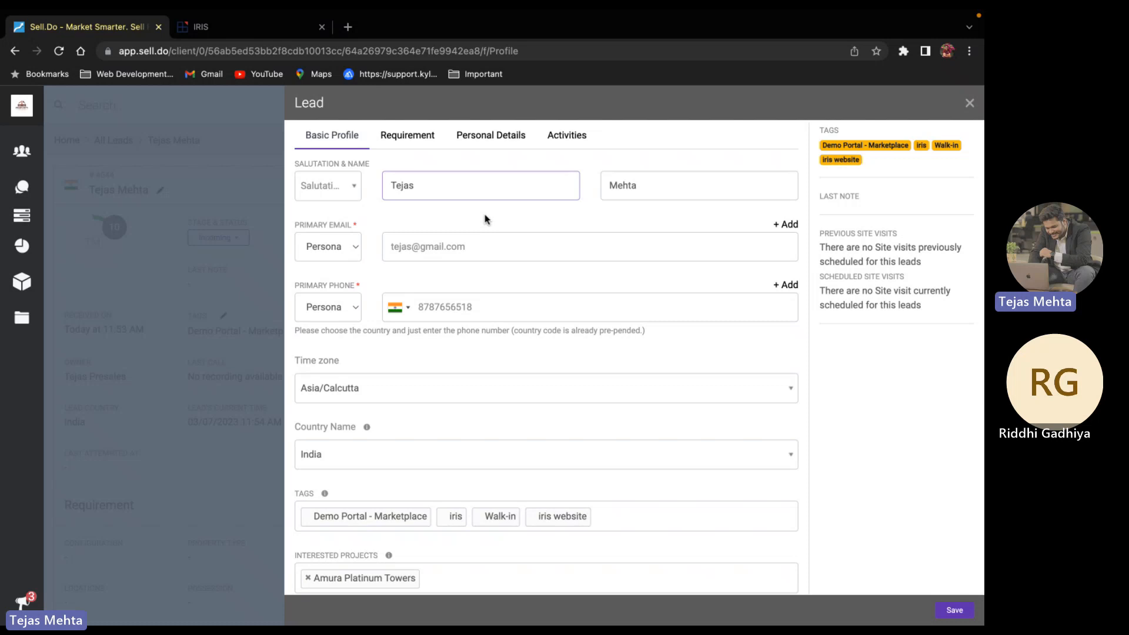
Set the lead's Location to Delhi NCR and Budget to 50+, then view Requirement details
scroll(485, 219, "down", 5)
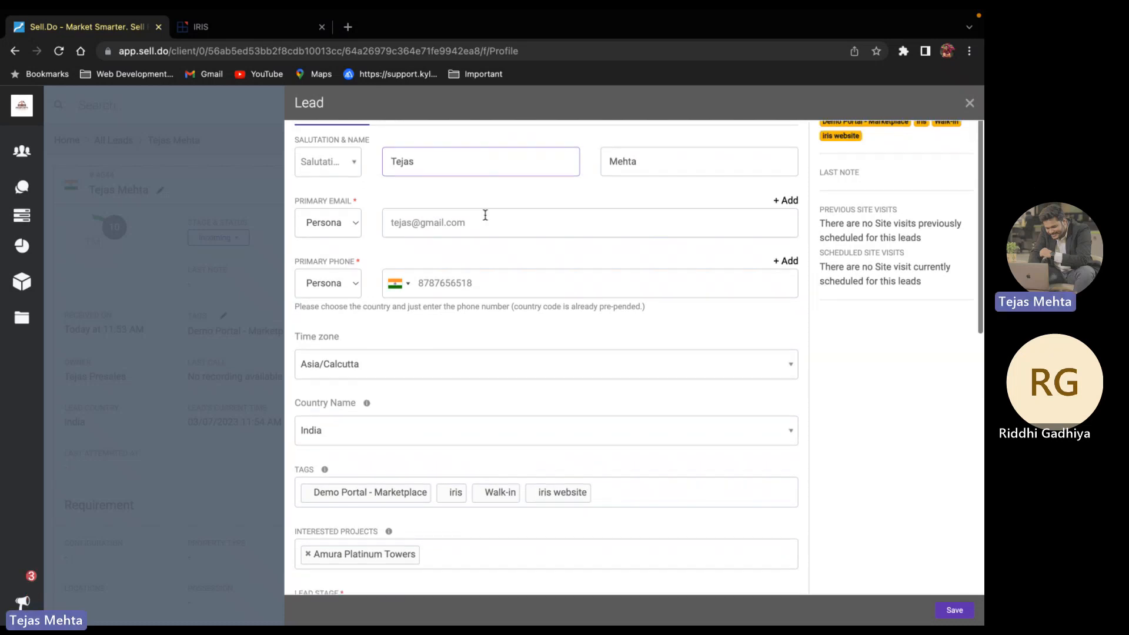
scroll(449, 323, "down", 7)
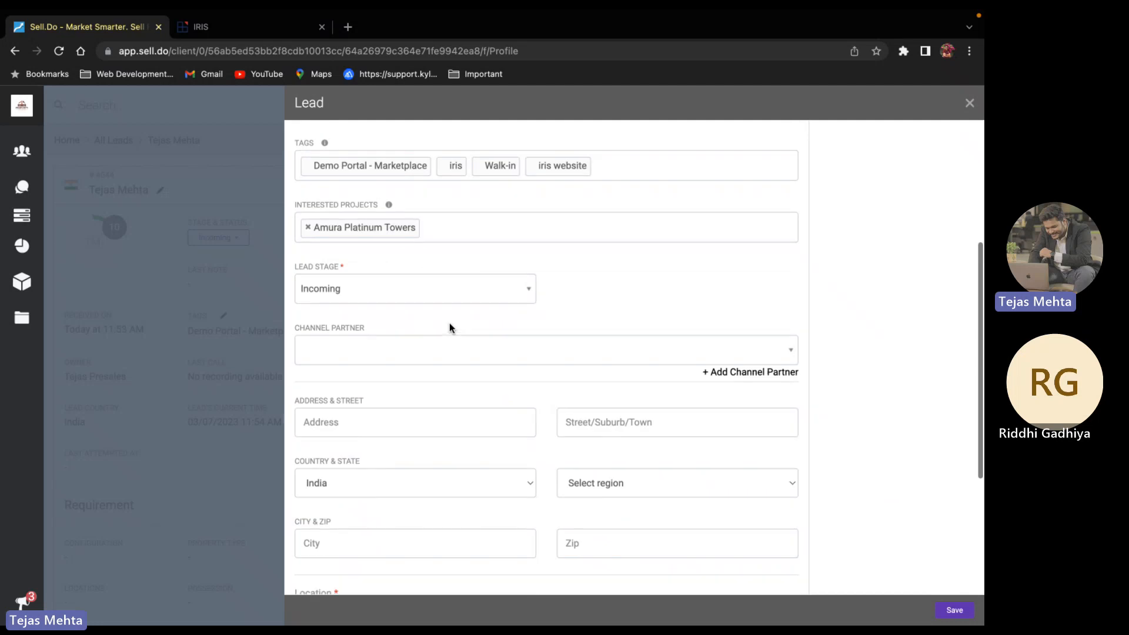
scroll(449, 323, "up", 12)
scroll(450, 323, "down", 8)
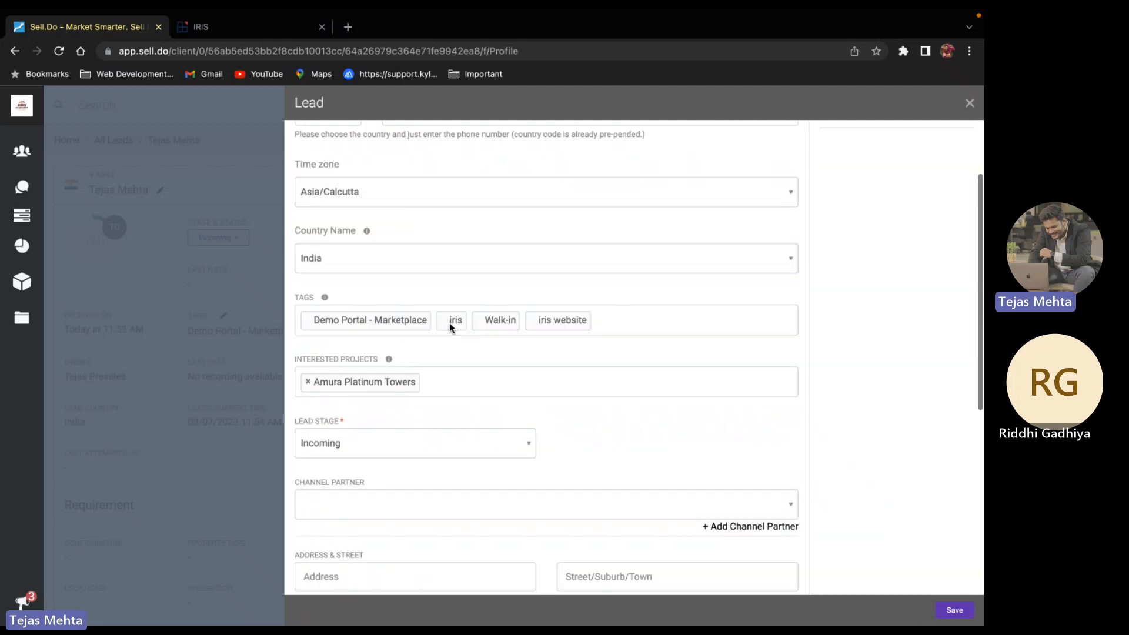
scroll(450, 328, "down", 8)
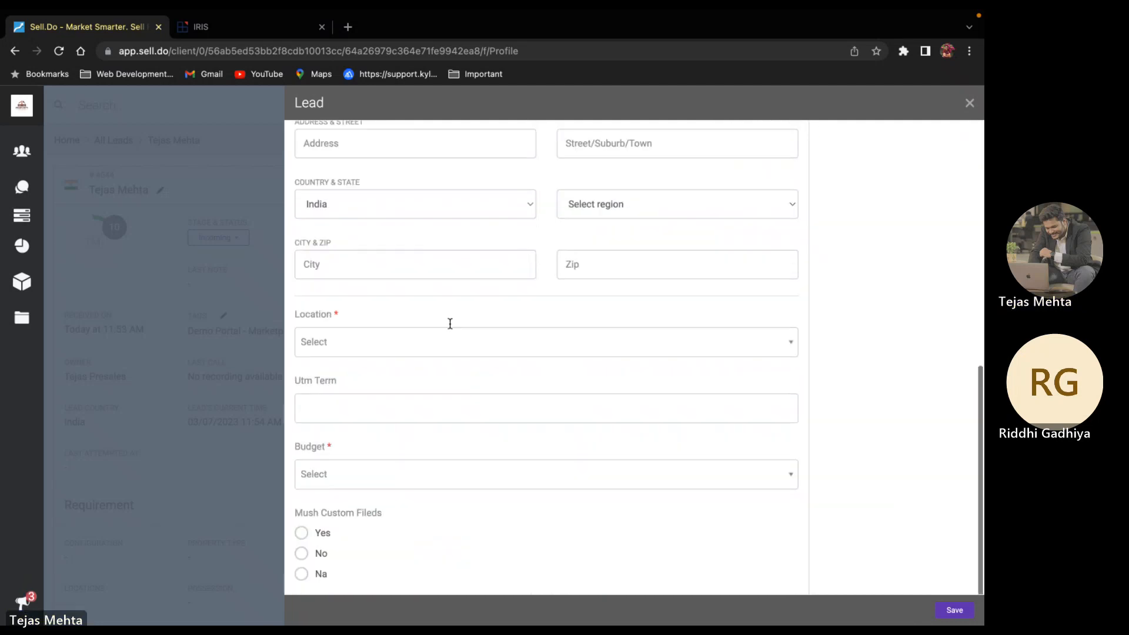
left_click(332, 294)
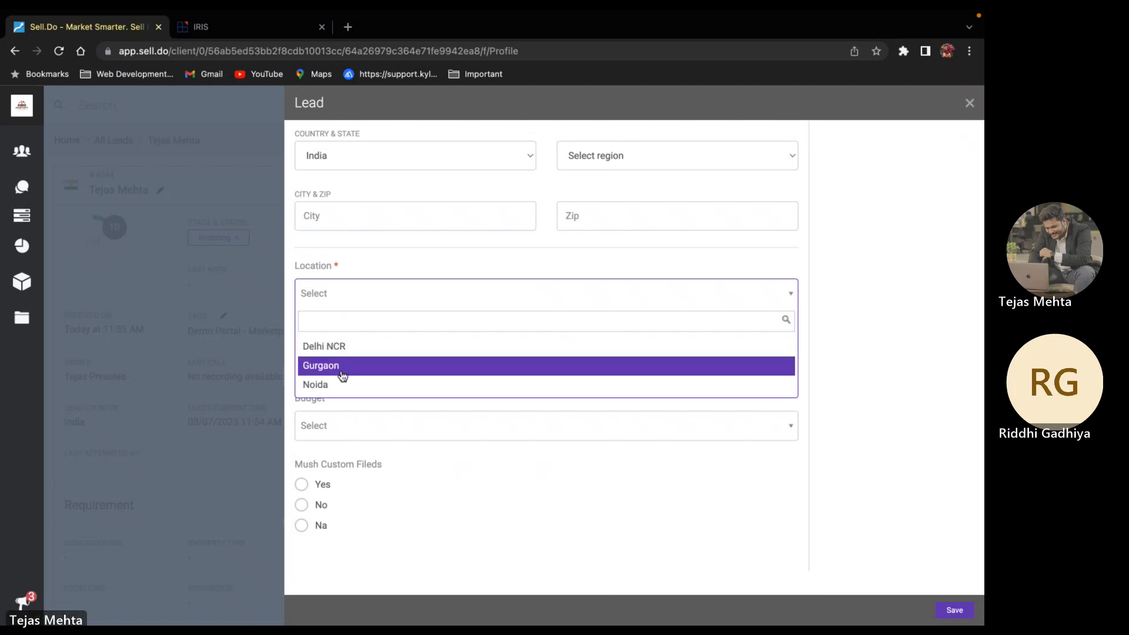
left_click(347, 347)
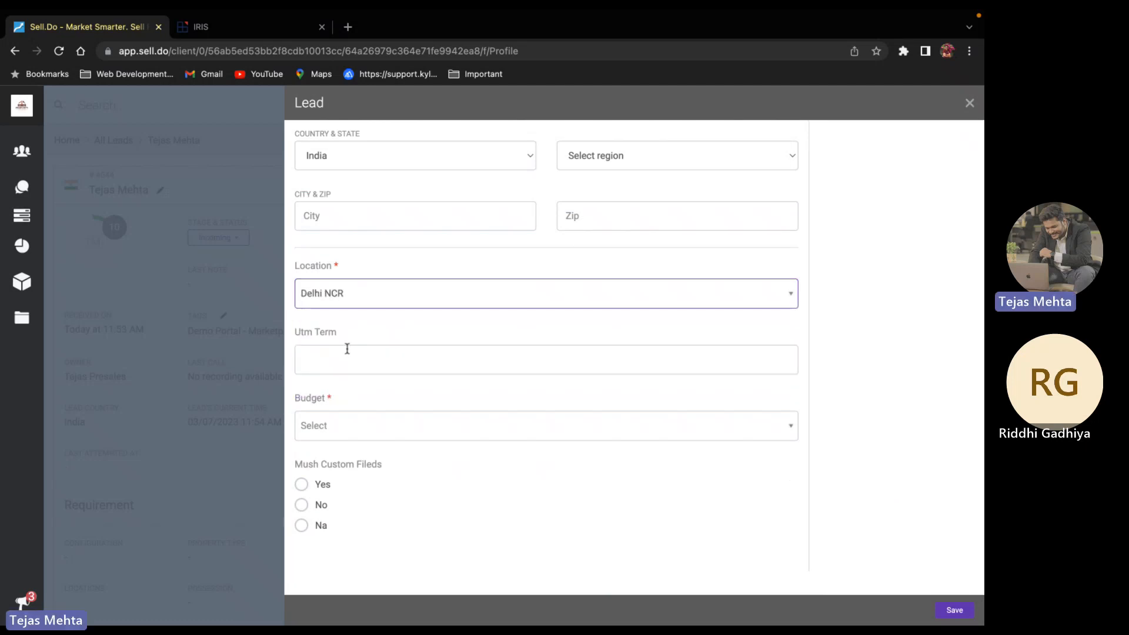
left_click(348, 425)
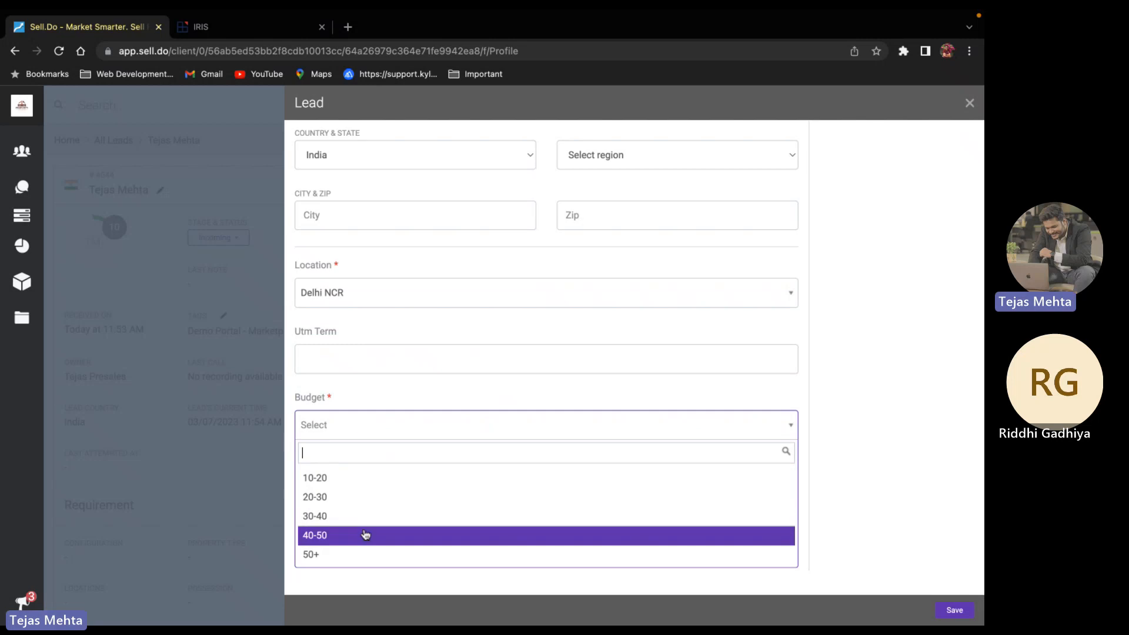
left_click(351, 554)
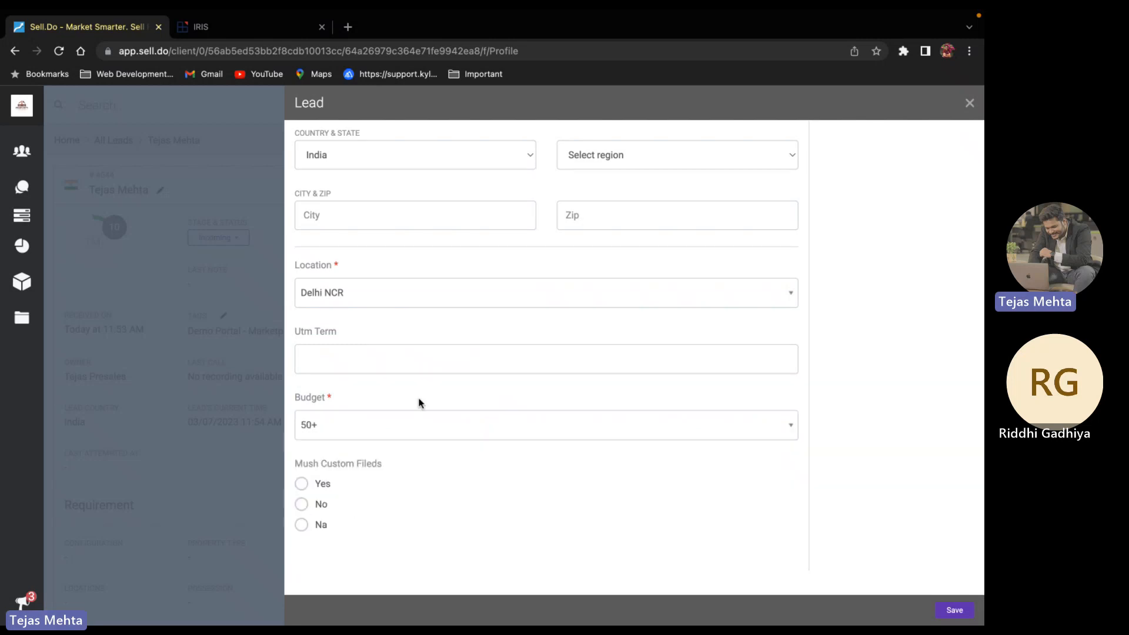
scroll(419, 403, "up", 10)
left_click(408, 136)
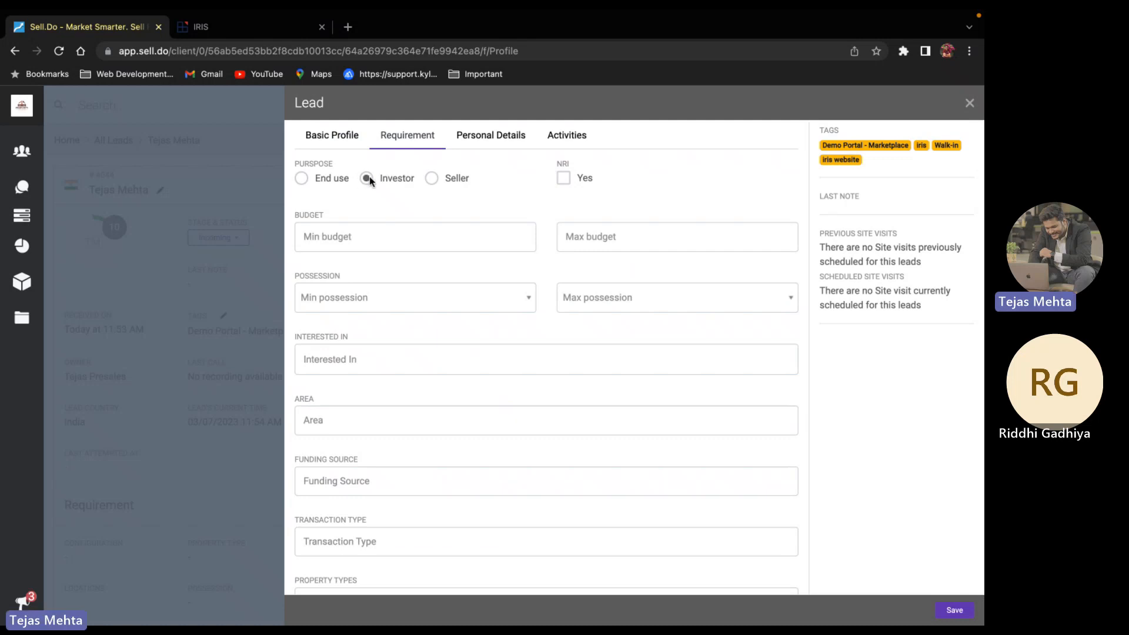
Set the lead's minimum possession to Immediate
scroll(480, 210, "down", 1)
scroll(377, 222, "down", 2)
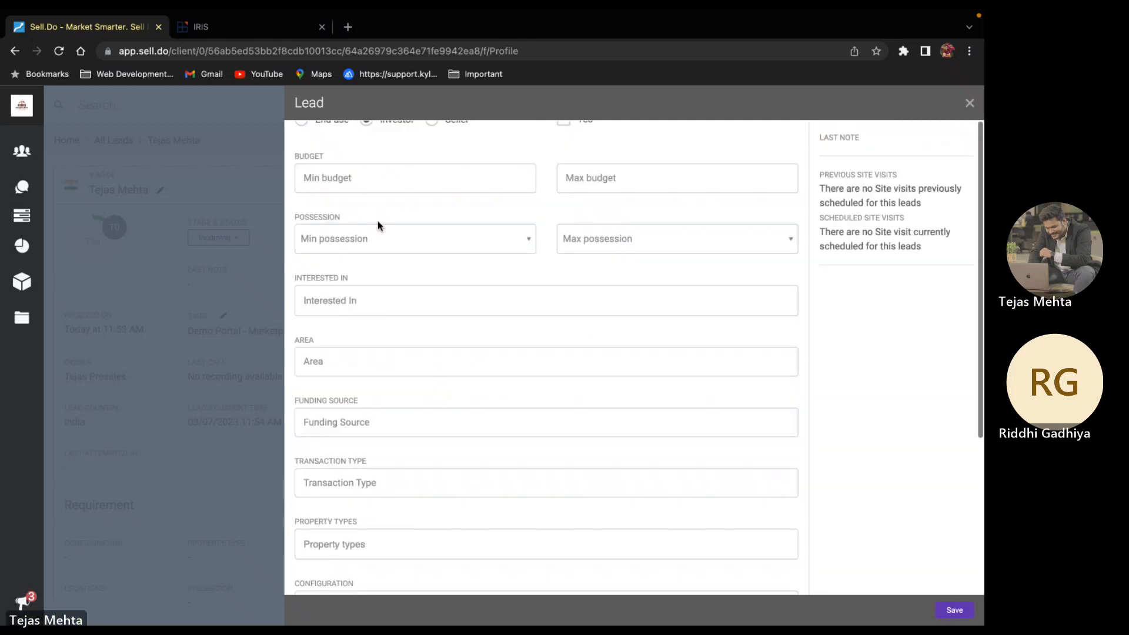
left_click(378, 238)
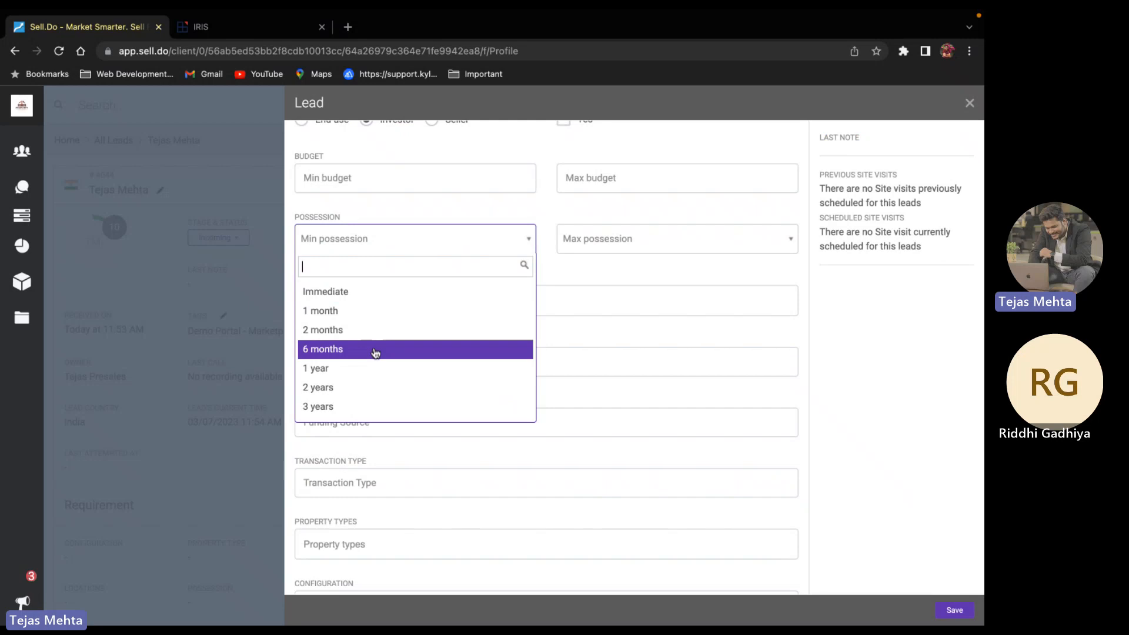
left_click(362, 299)
Add Sale and Resale under Interested In and save the lead
scroll(361, 287, "down", 1)
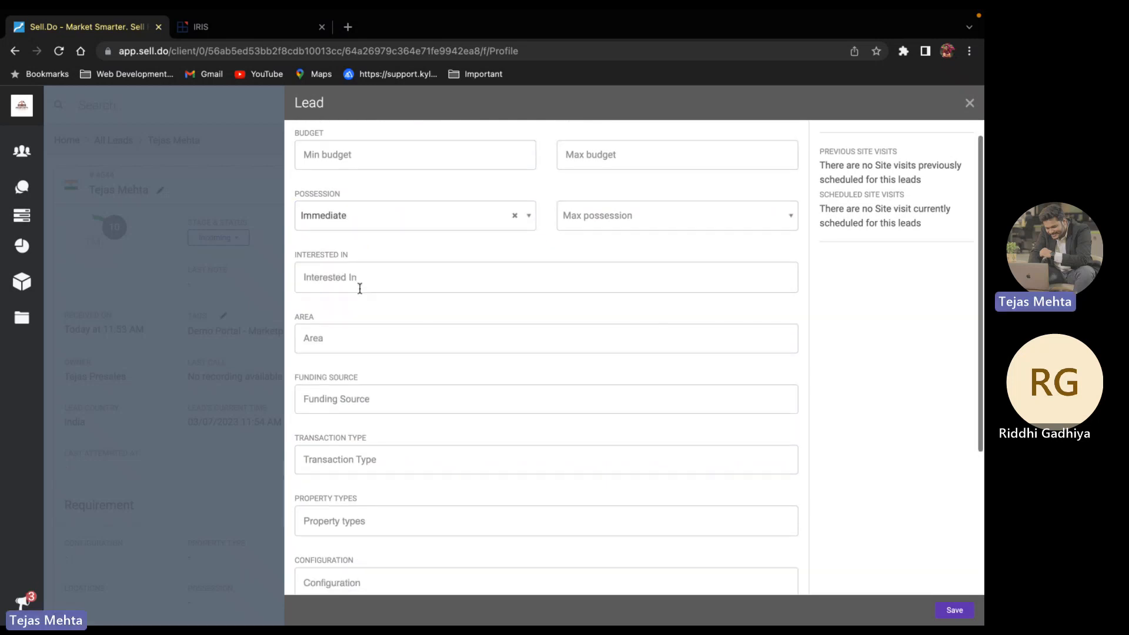
left_click(361, 288)
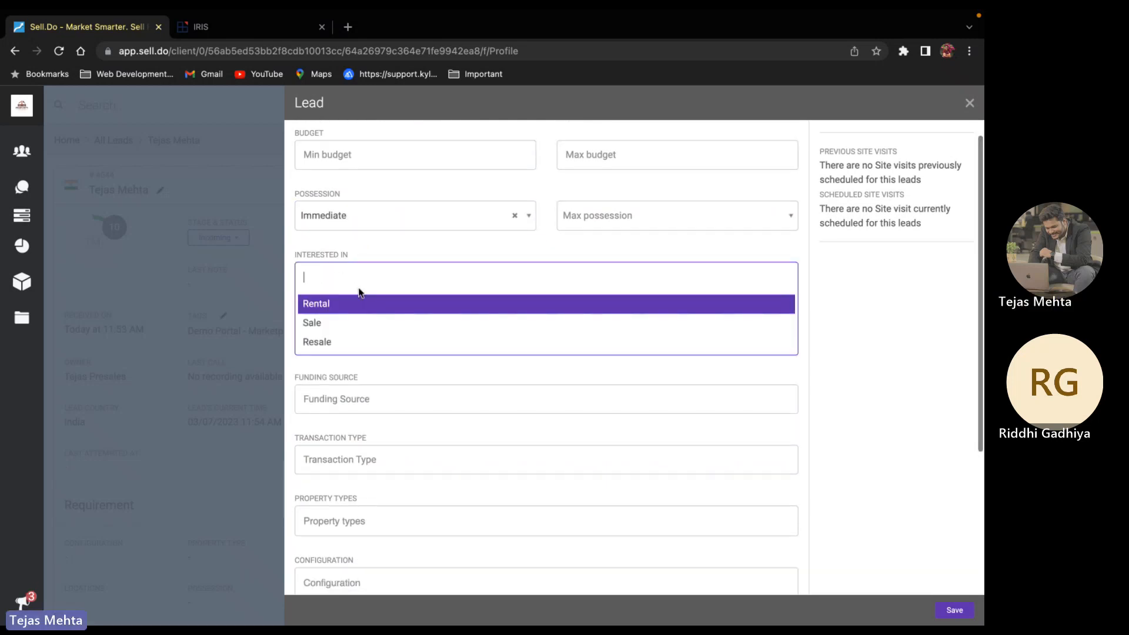
left_click(345, 330)
scroll(360, 283, "down", 2)
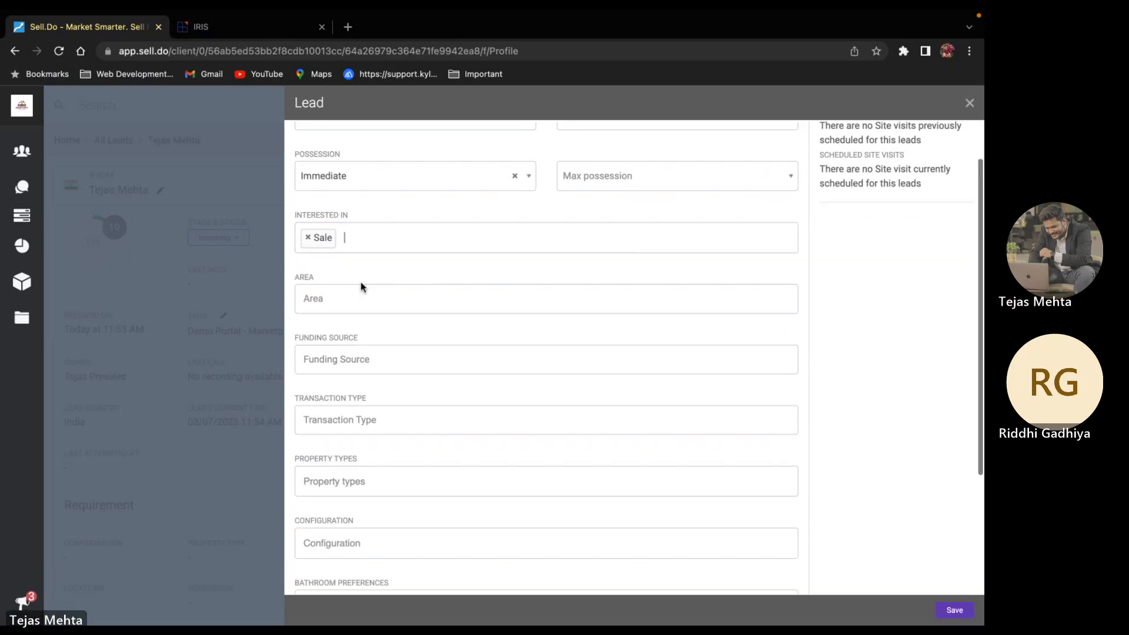
left_click(351, 237)
left_click(356, 285)
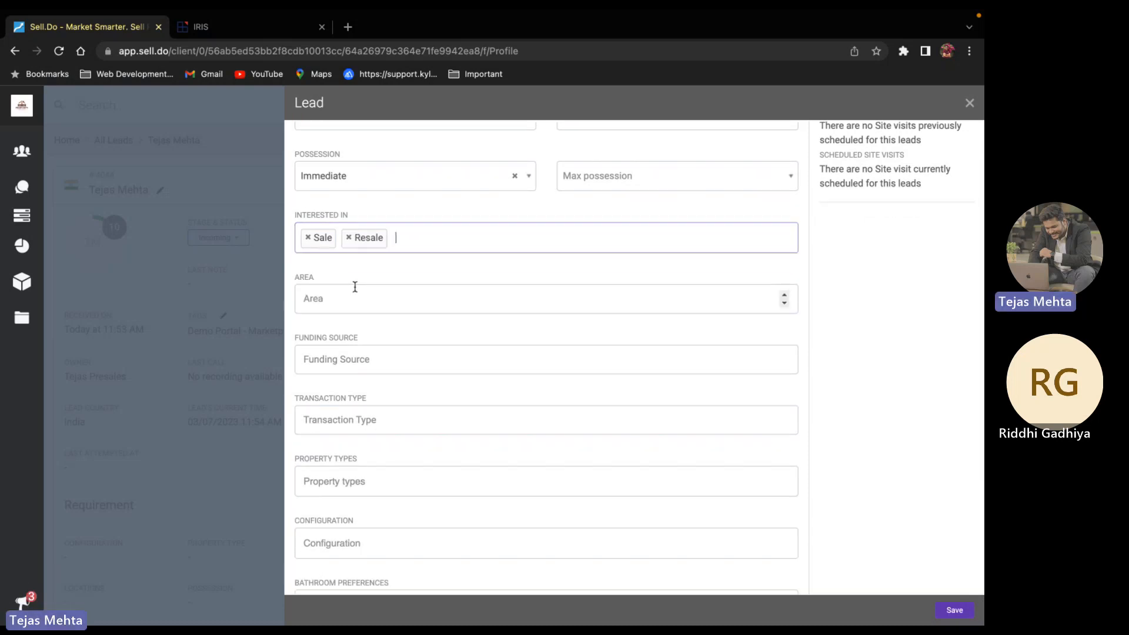
scroll(356, 286, "down", 1)
scroll(355, 287, "down", 5)
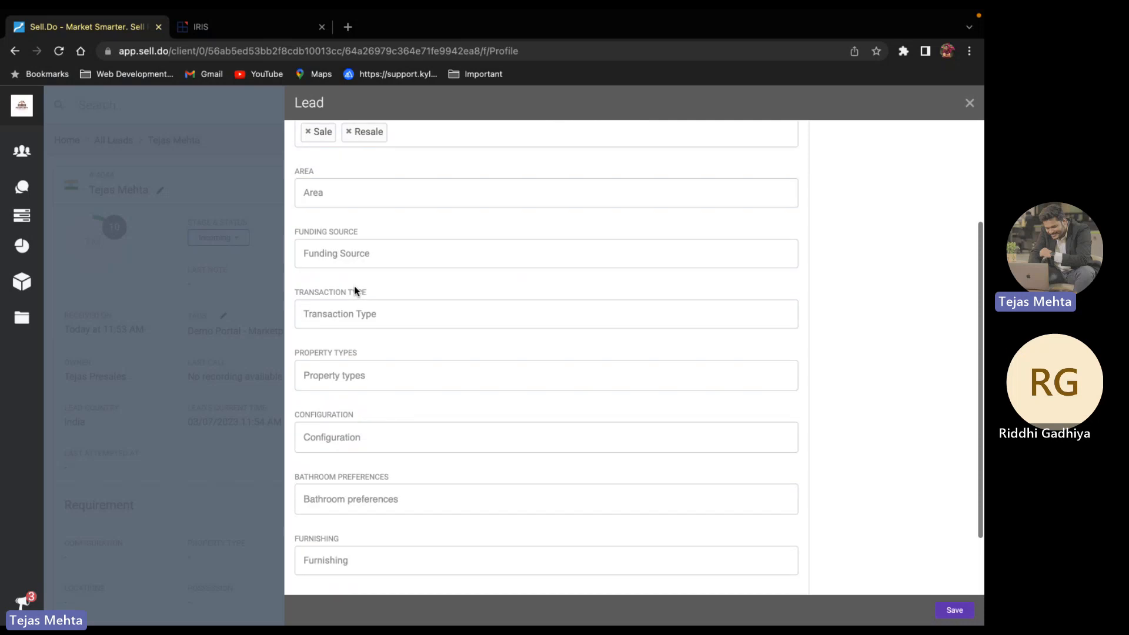
scroll(354, 286, "down", 2)
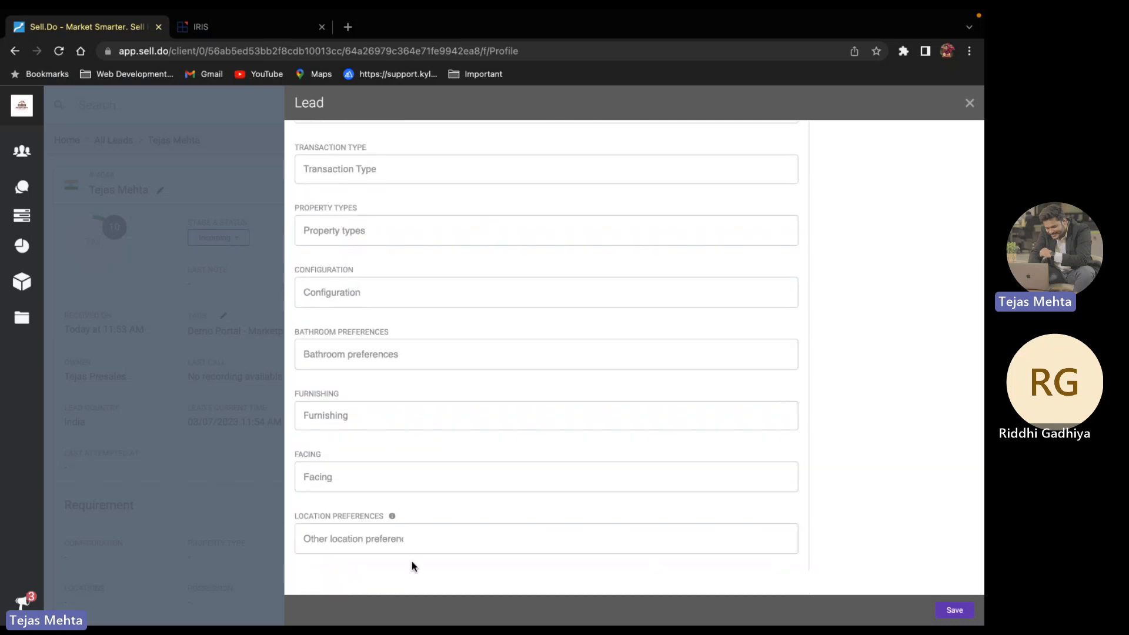
scroll(412, 561, "up", 8)
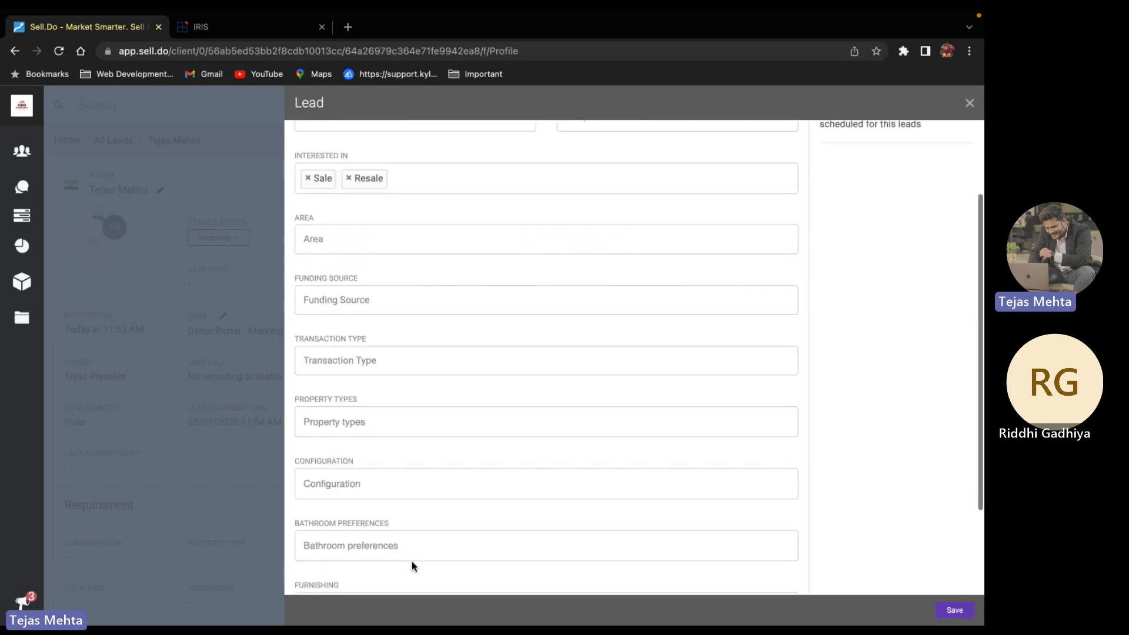
left_click(955, 612)
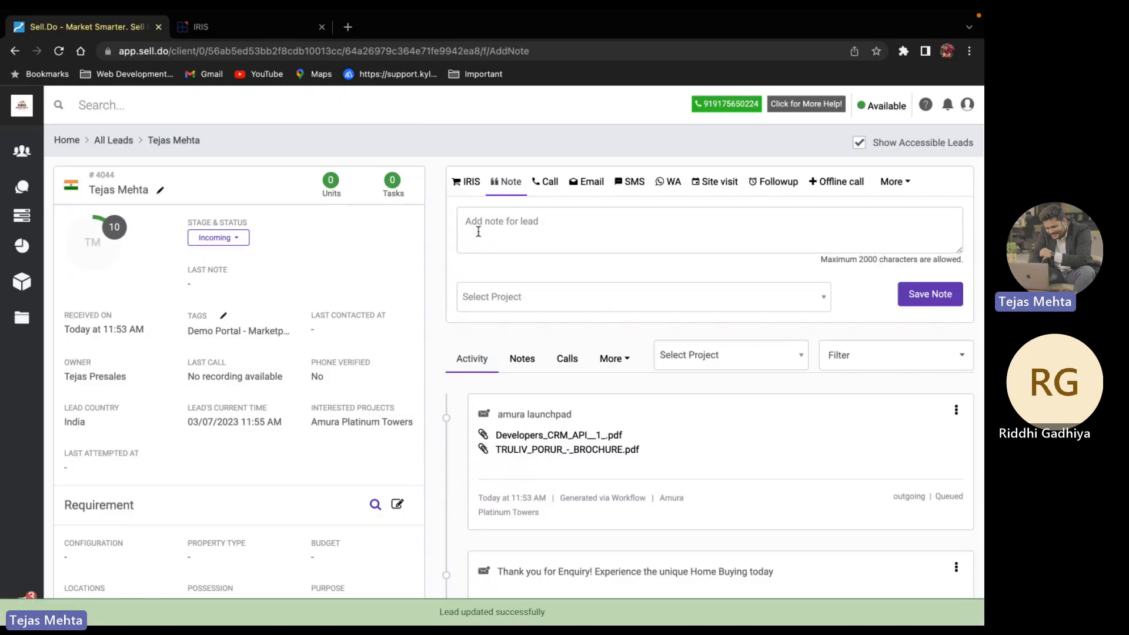
Save the note 'Seems interested wants to connect after 2 days' on the lead
left_click(478, 231)
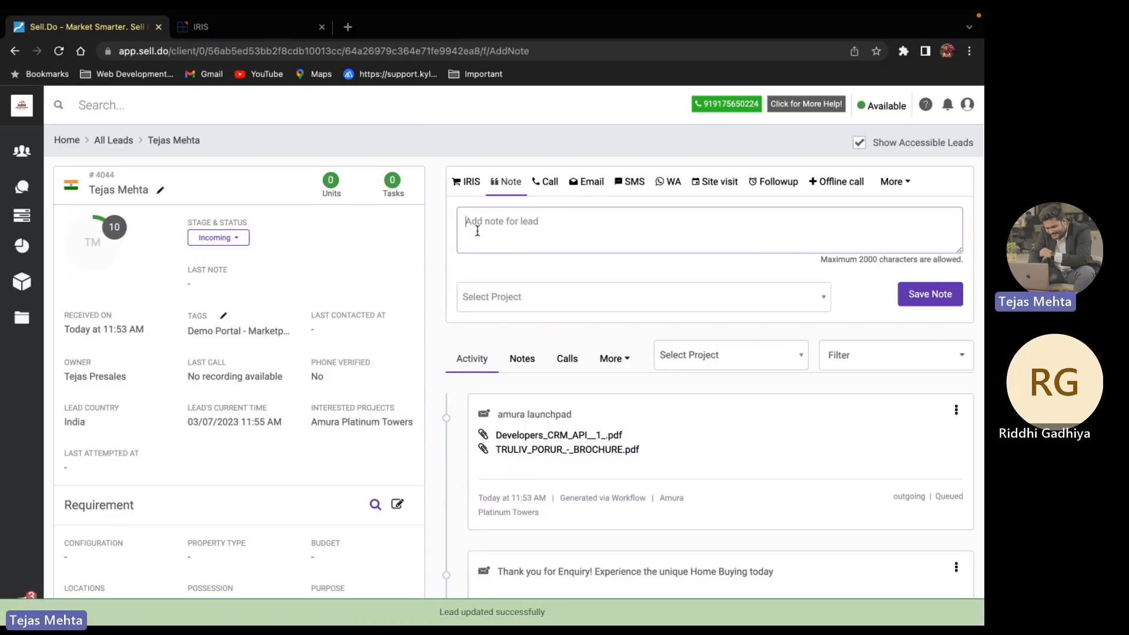
type("Seems intere")
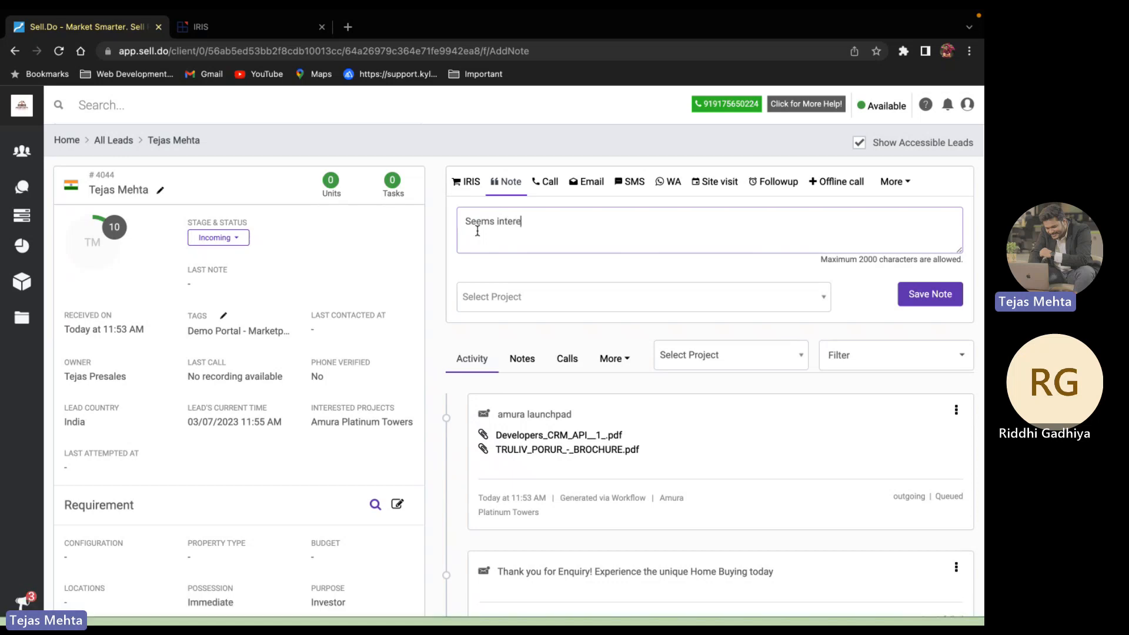
type("sted wants")
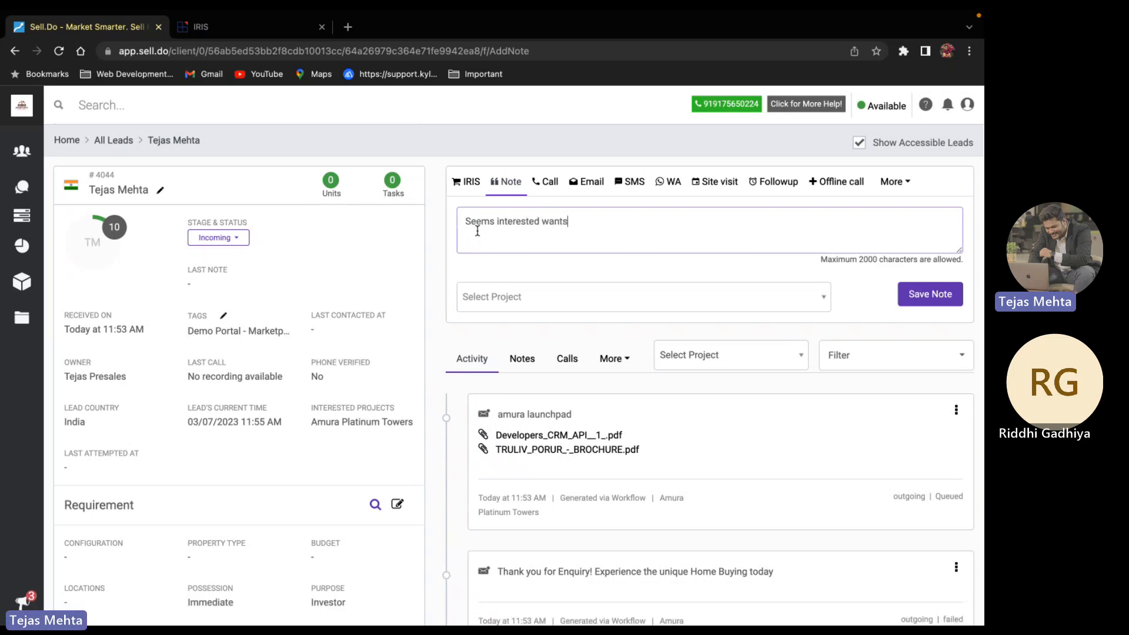
type(" to connect after 2 days")
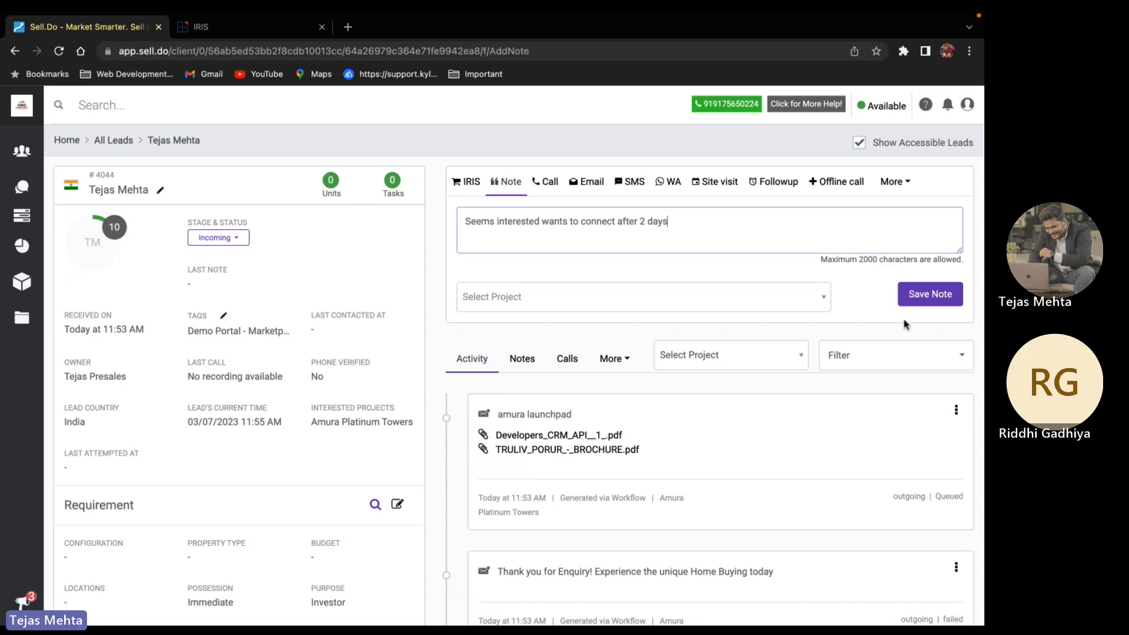
left_click(930, 294)
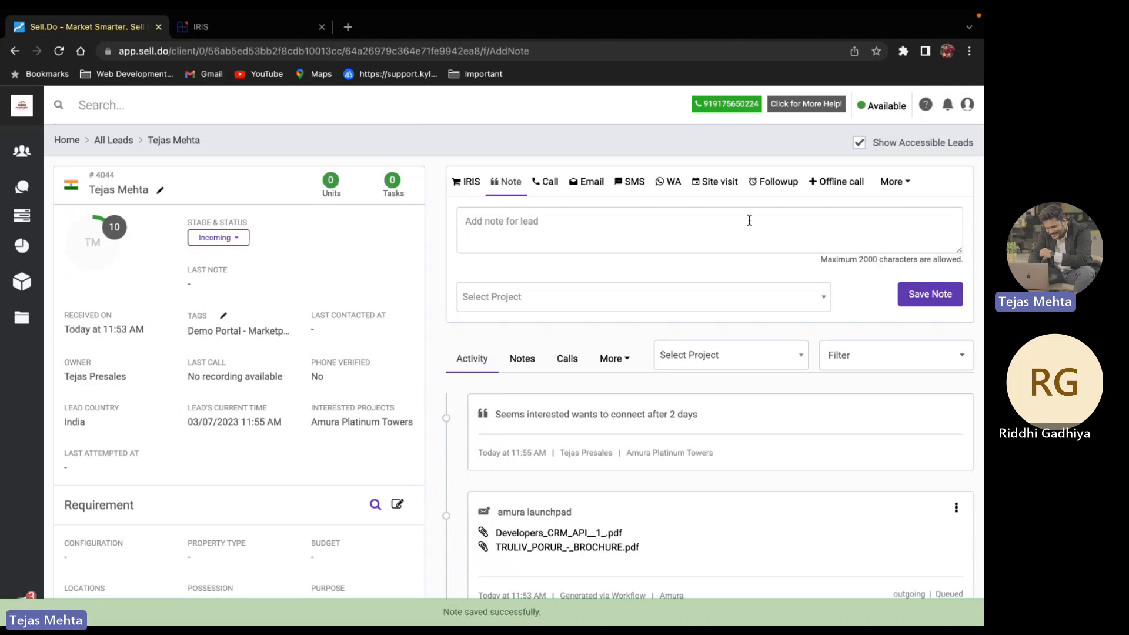
Schedule a followup call on 05/07/2023 at 12:00 PM for Amura Launchpad
left_click(763, 183)
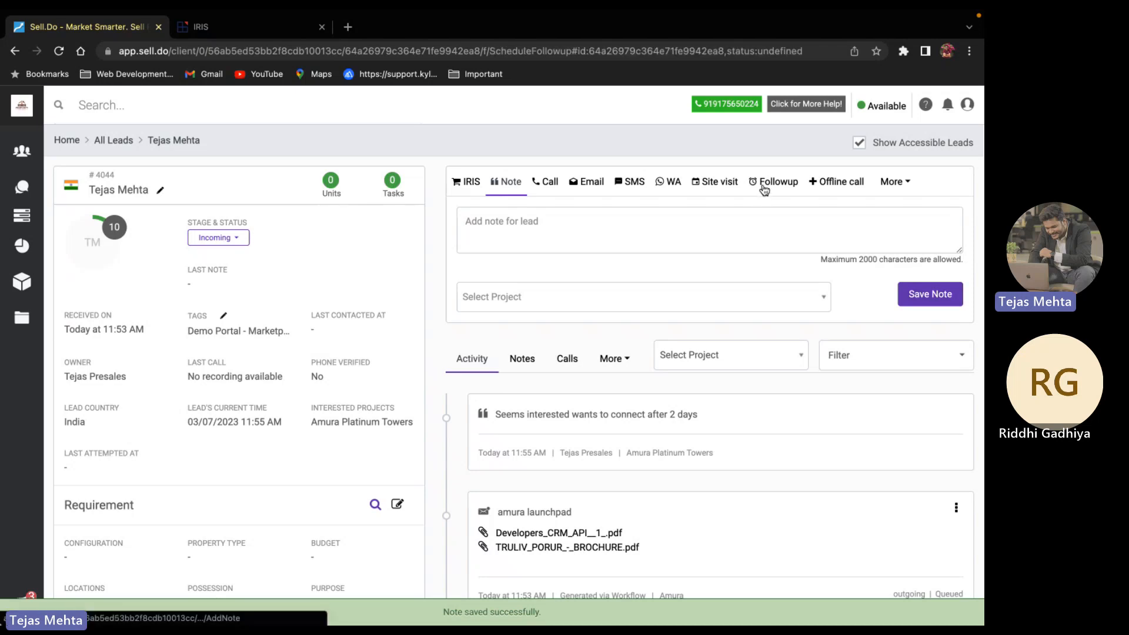
left_click(529, 155)
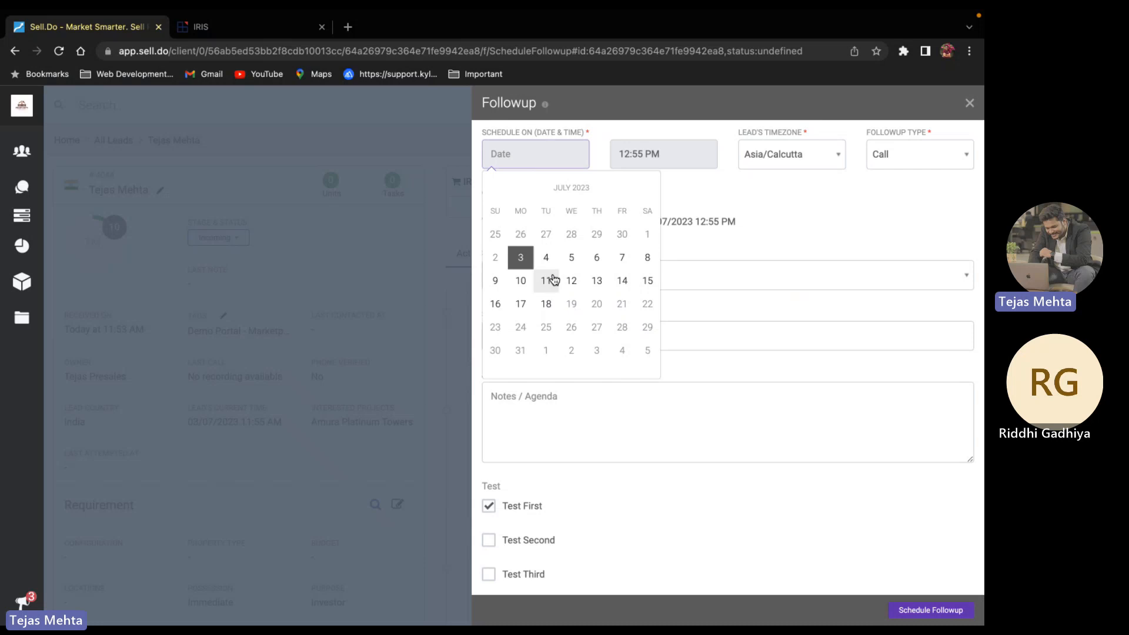
left_click(571, 259)
left_click(648, 155)
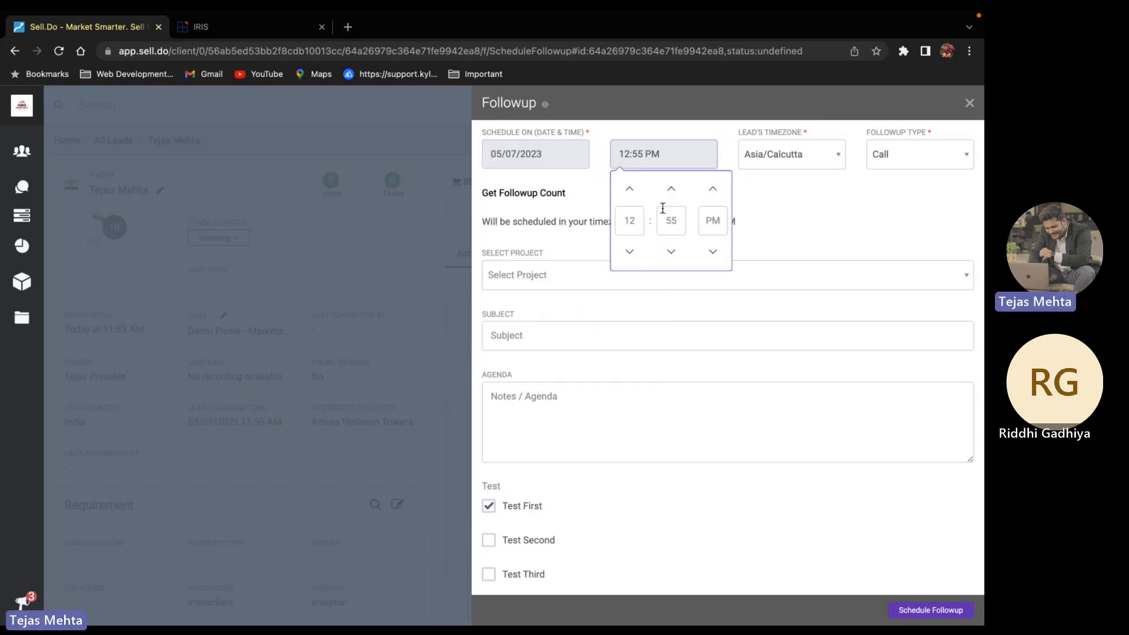
type("00")
left_click(852, 227)
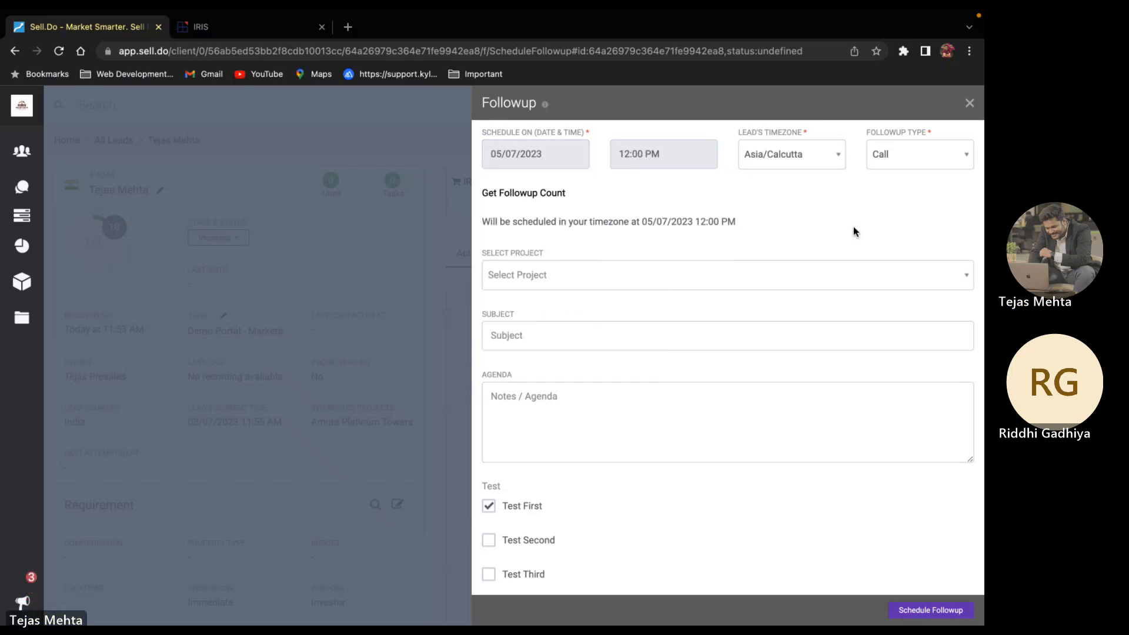
scroll(853, 227, "down", 1)
left_click(489, 232)
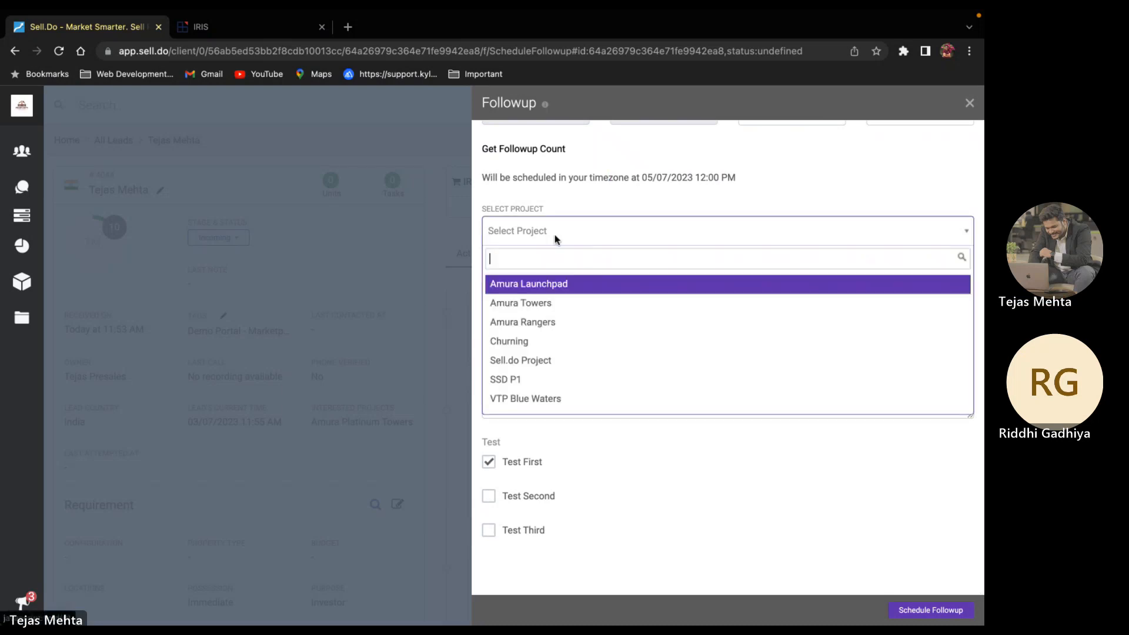
left_click(558, 286)
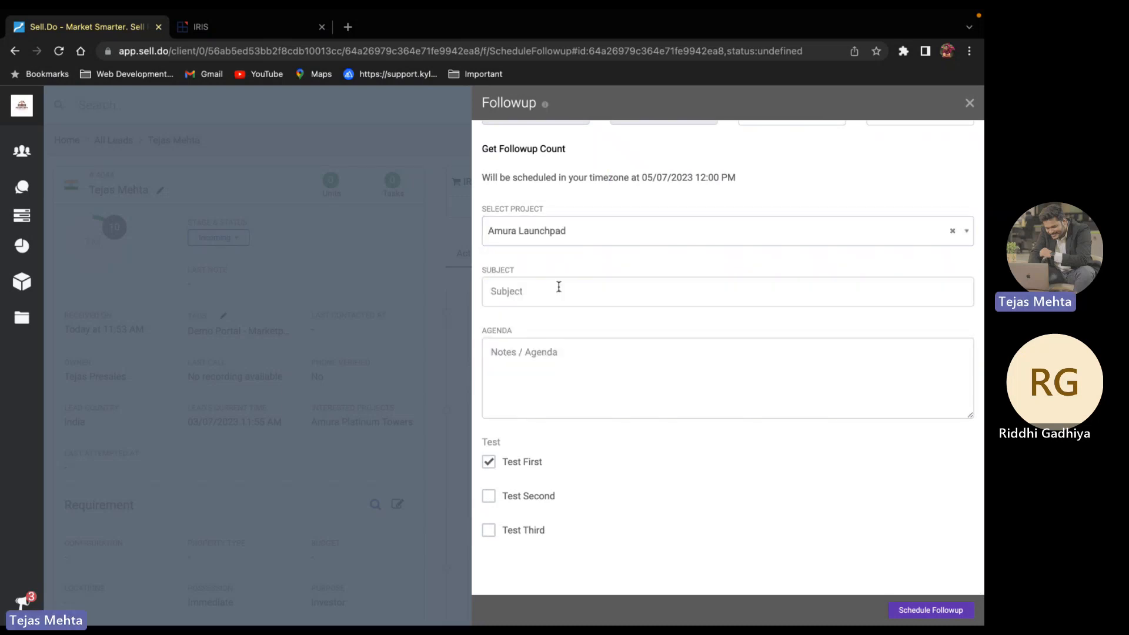
left_click(921, 613)
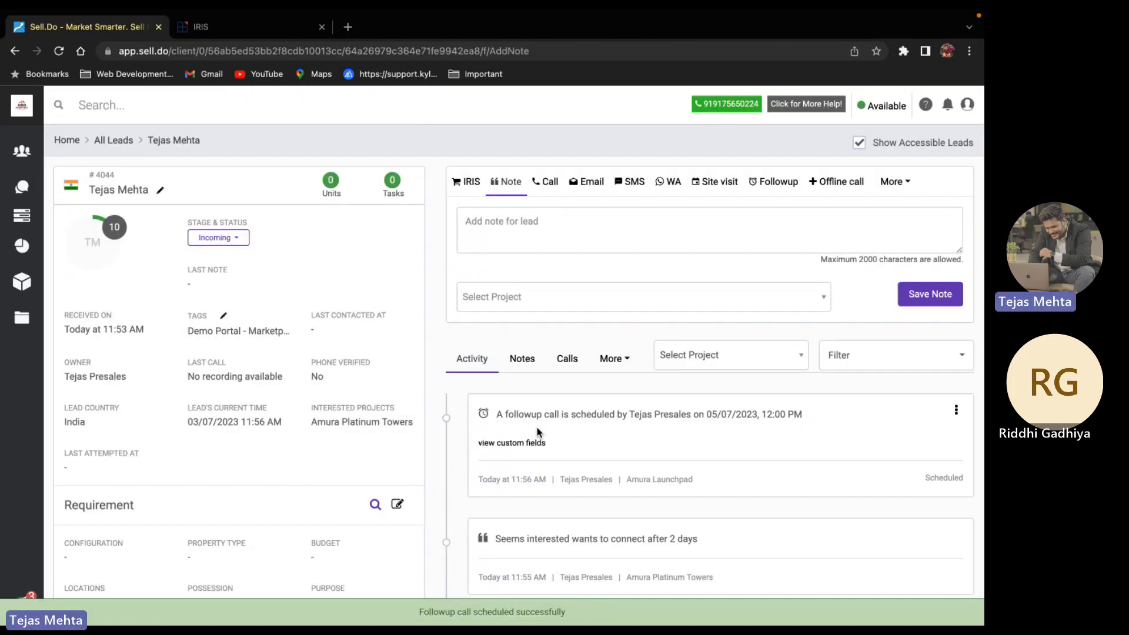
scroll(536, 432, "down", 1)
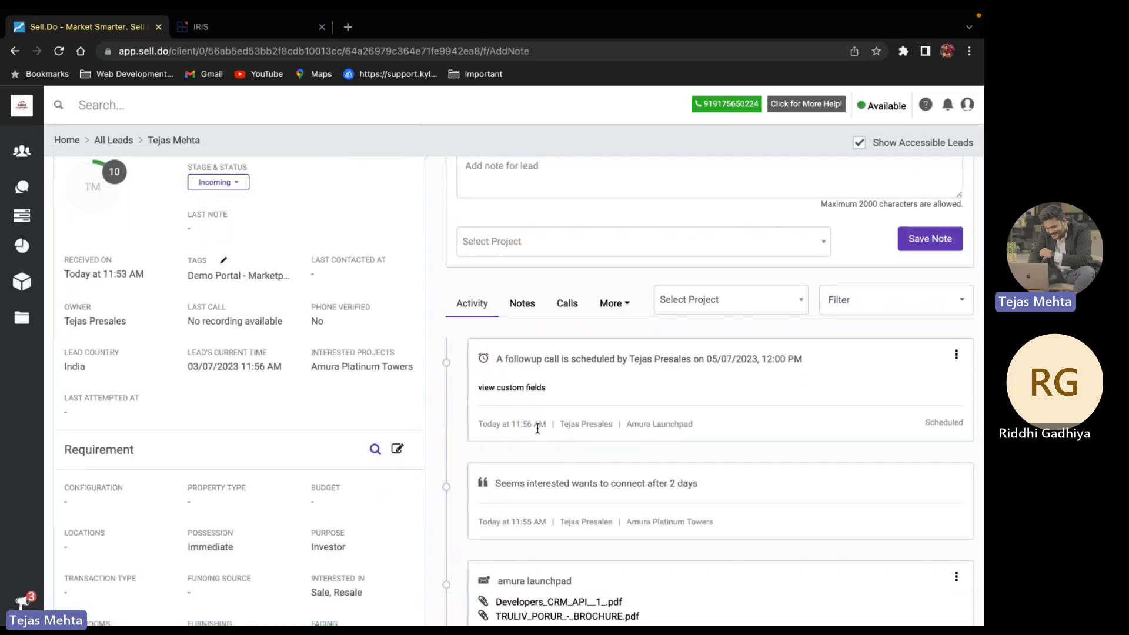
left_click(624, 306)
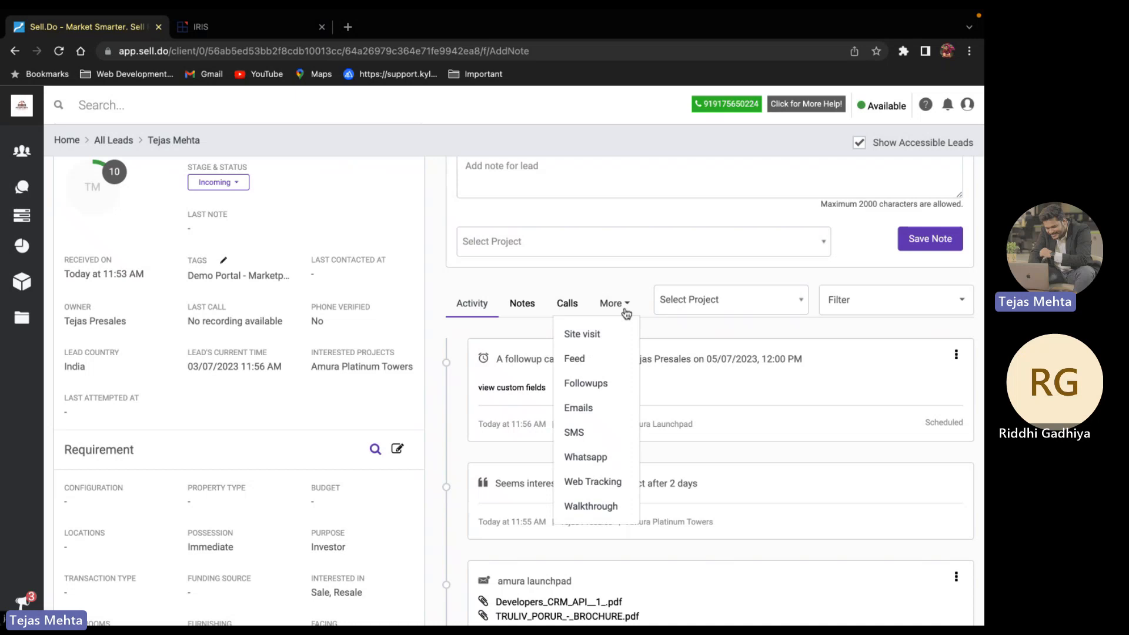
left_click(585, 457)
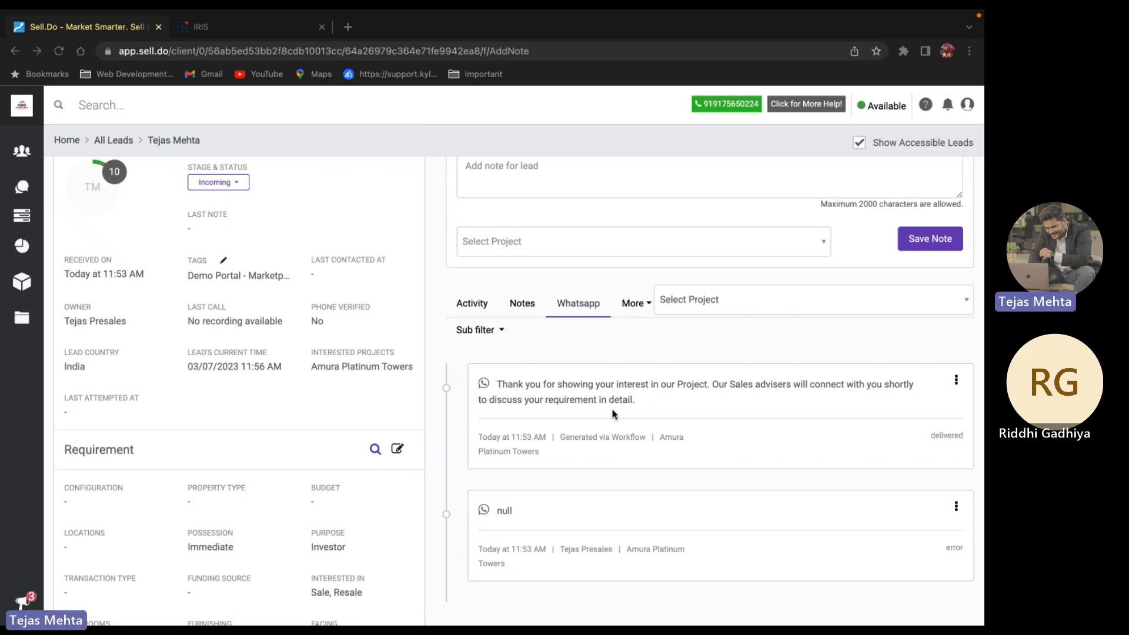
left_click(643, 310)
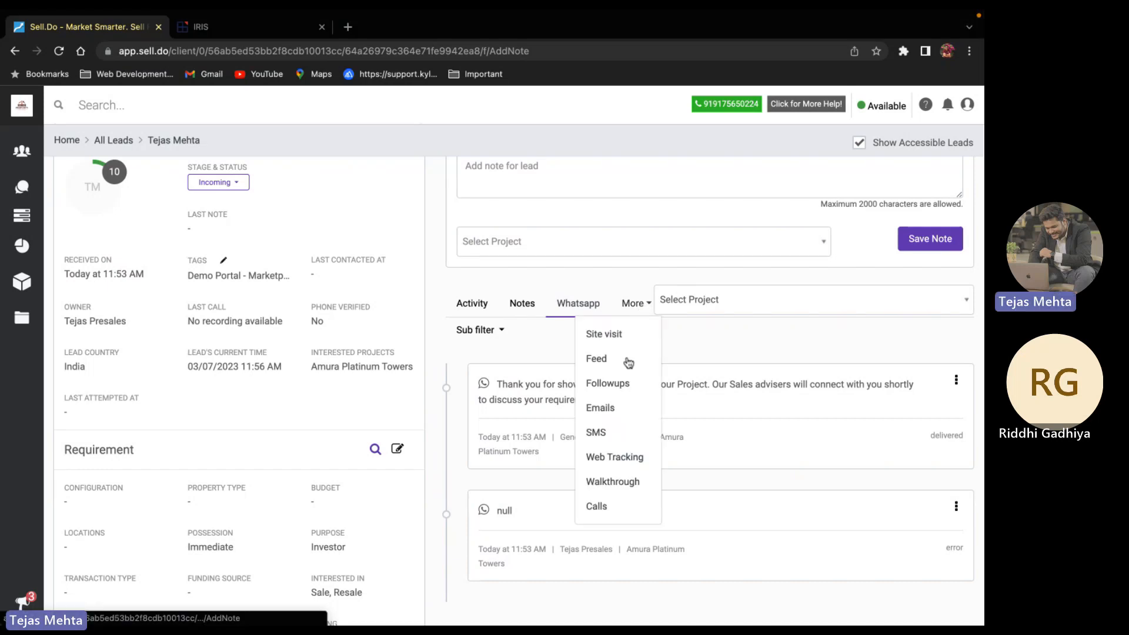
left_click(602, 404)
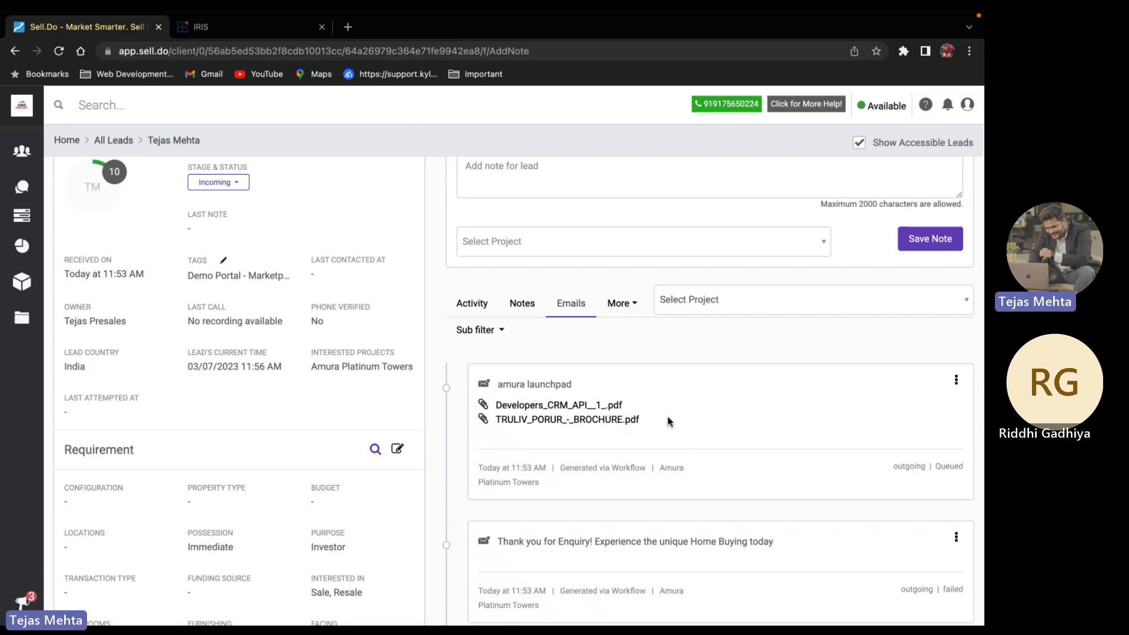
scroll(668, 419, "down", 1)
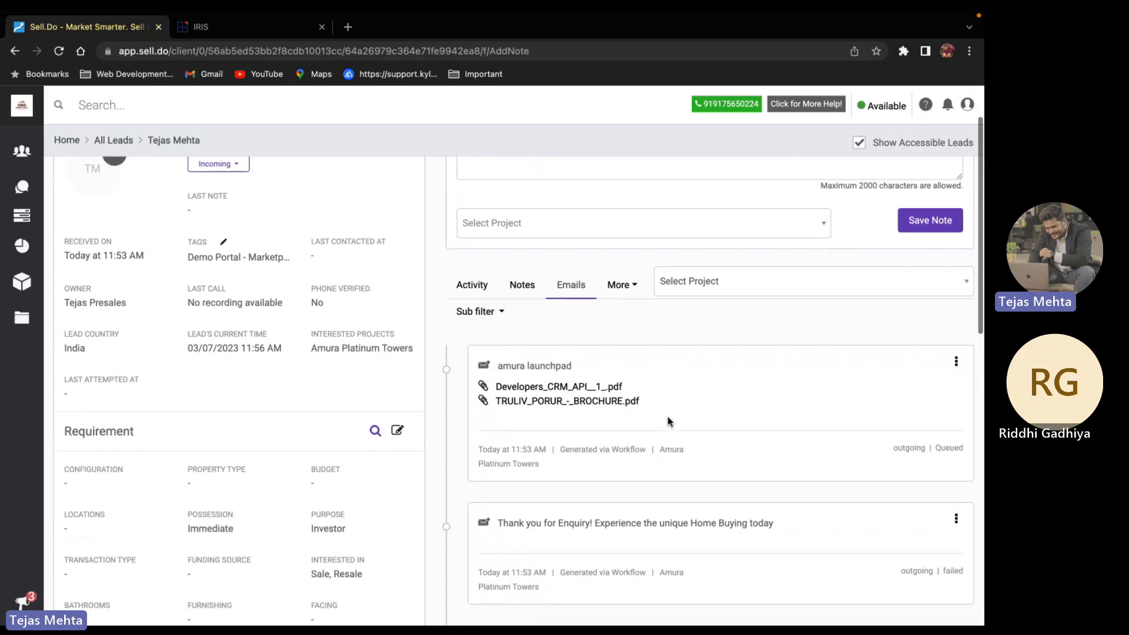
scroll(668, 516, "down", 1)
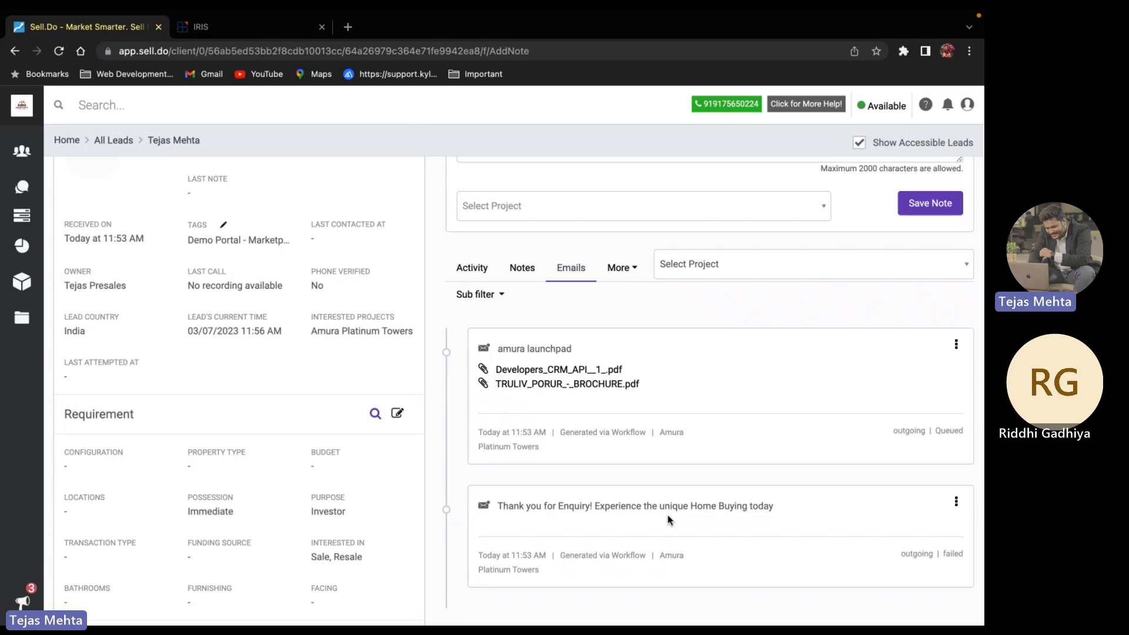
scroll(814, 433, "up", 3)
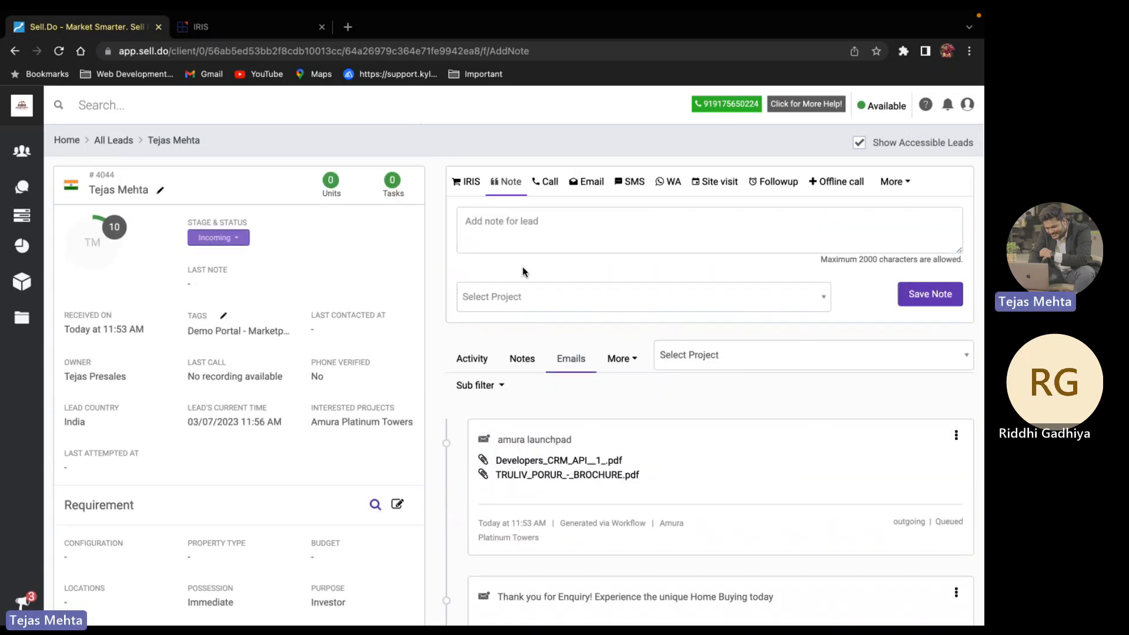
Check the lead's Call, Email and SMS options, closing each without sending anything
scroll(539, 280, "down", 1)
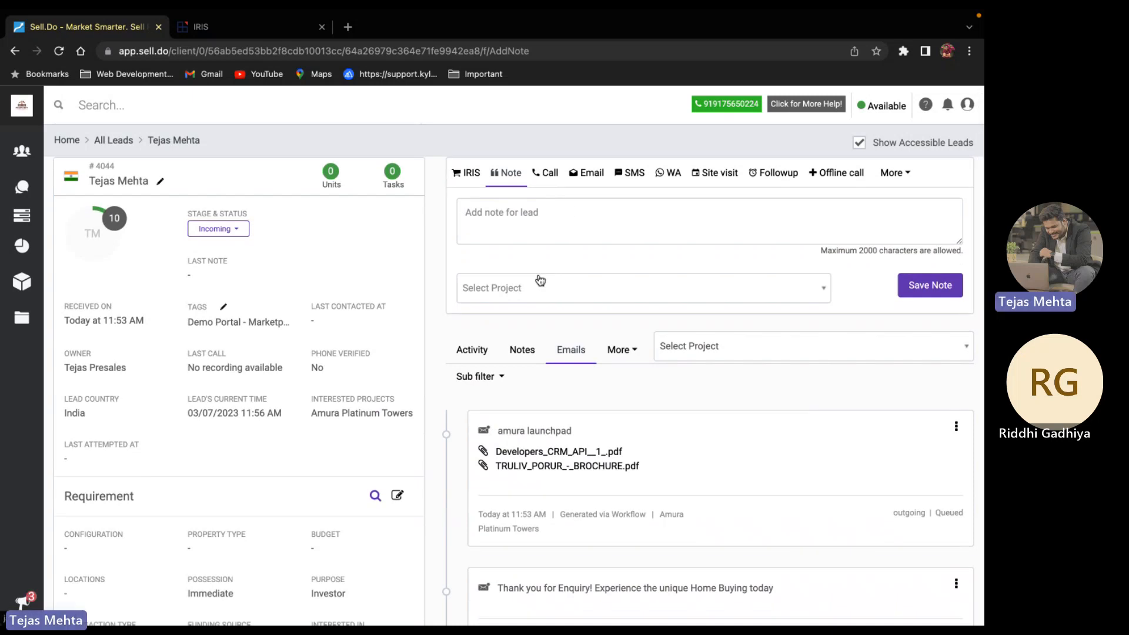
left_click(550, 174)
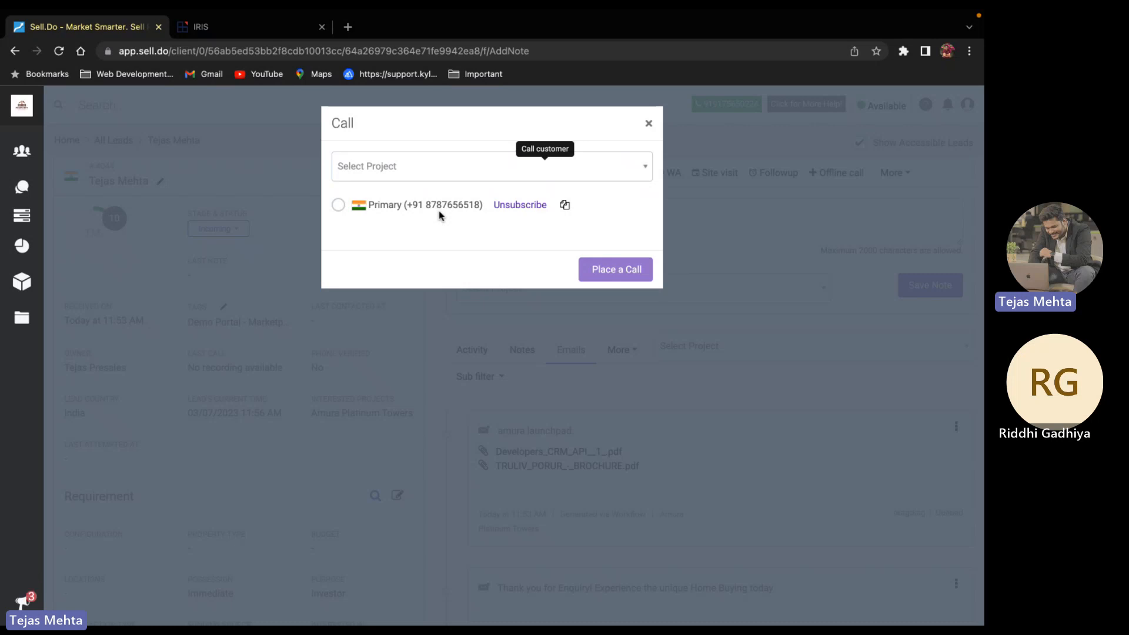
left_click(648, 123)
left_click(583, 174)
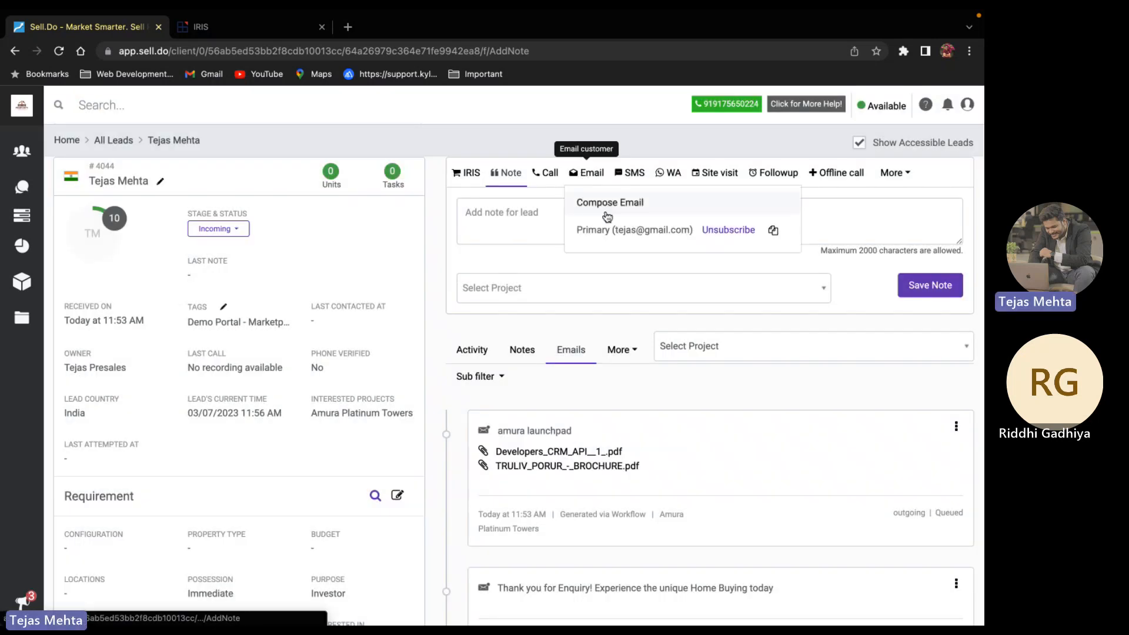
left_click(631, 171)
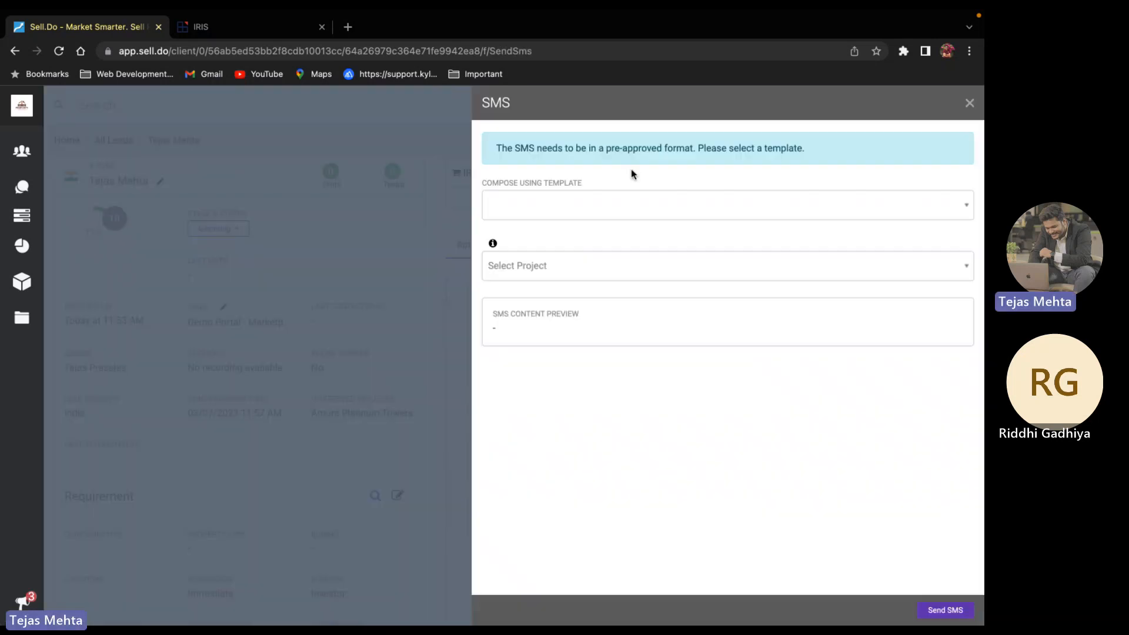
left_click(970, 103)
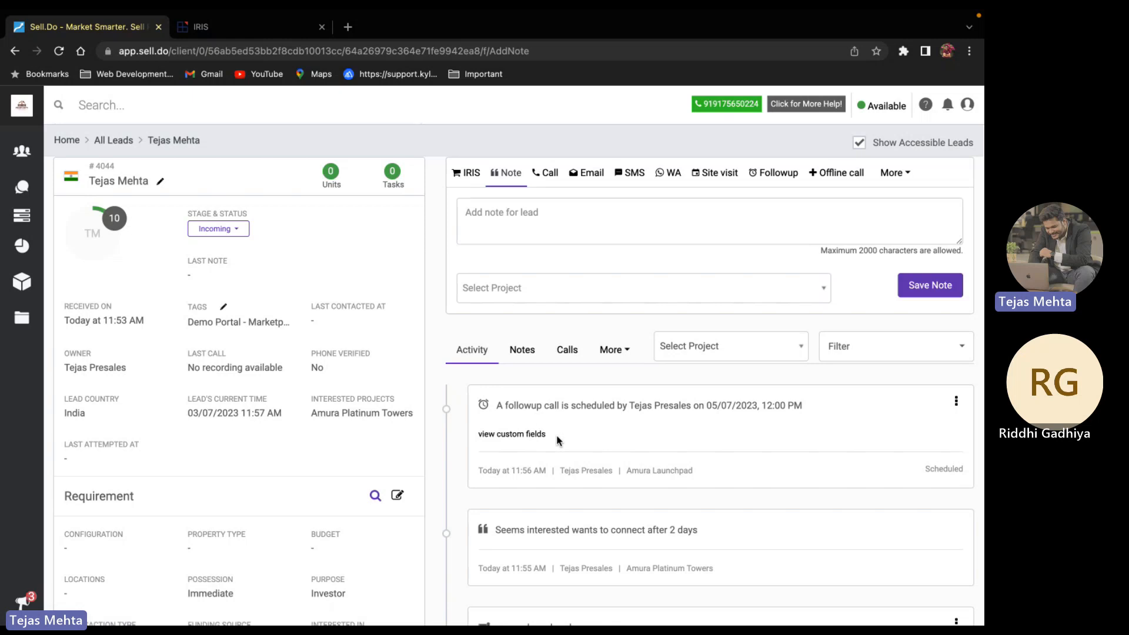
Review the Activity timeline, then call the lead from the scheduled follow-up entry
scroll(556, 435, "down", 10)
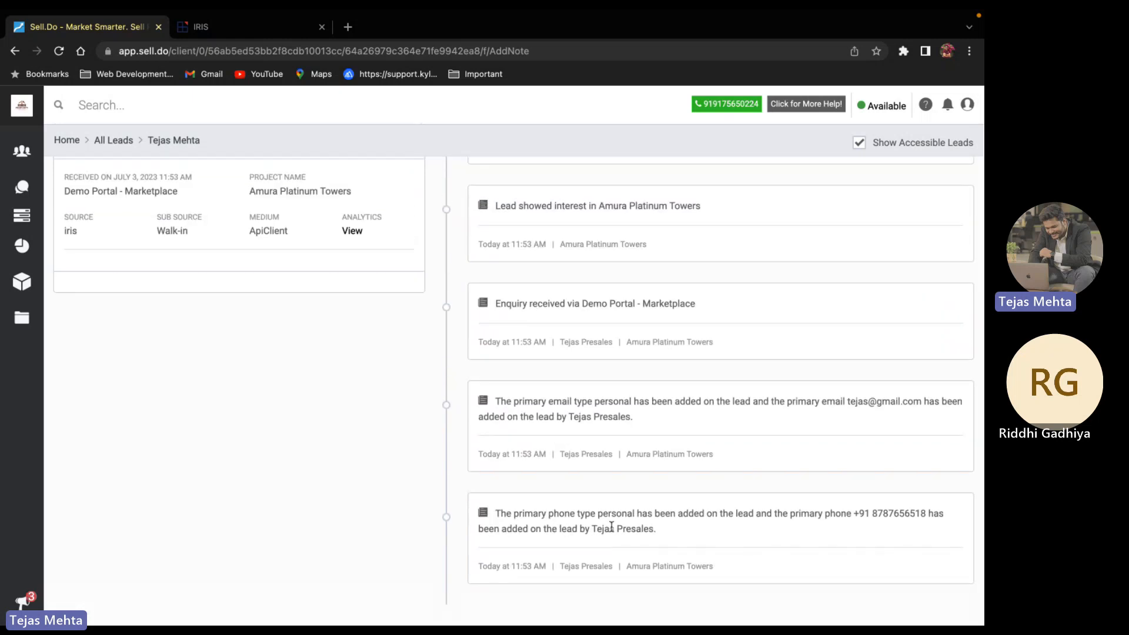
triple_click(523, 564)
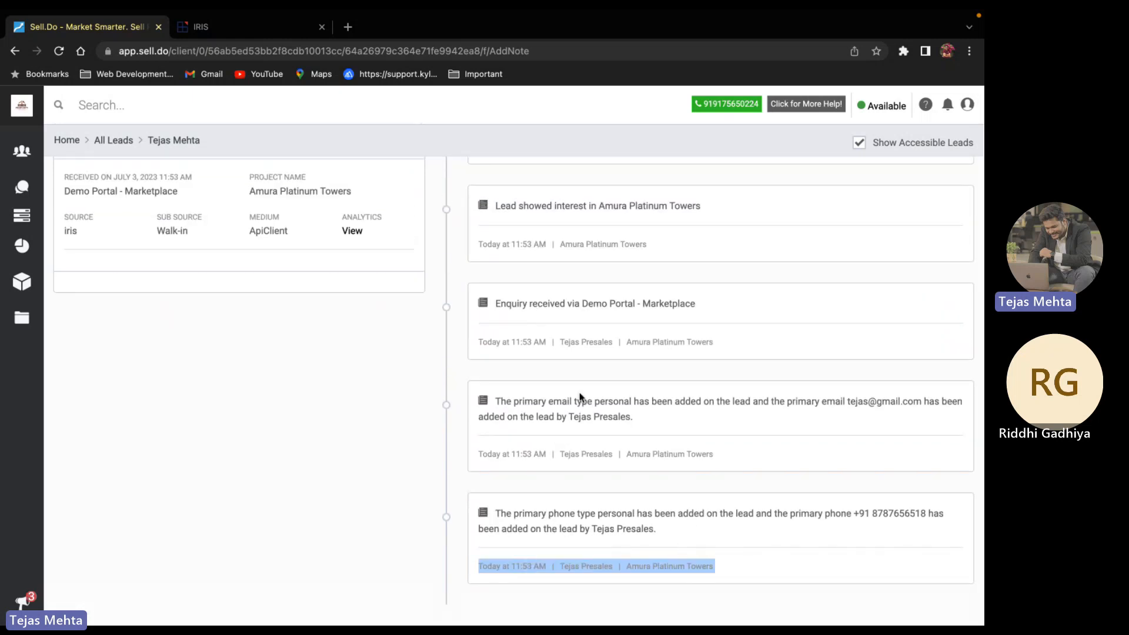
scroll(580, 396, "up", 15)
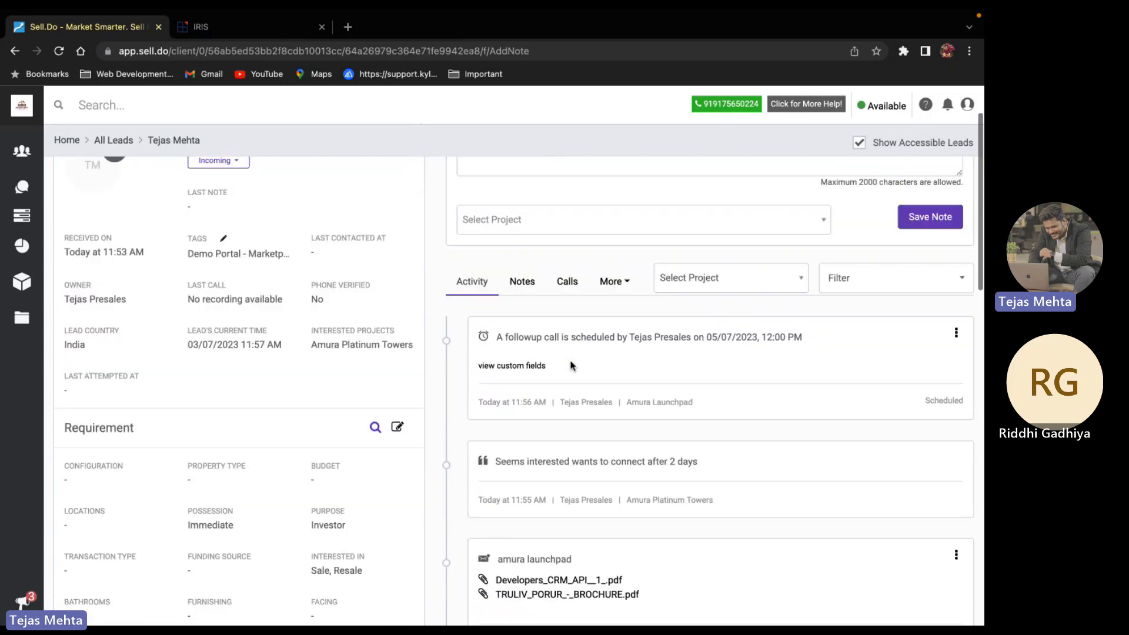
scroll(570, 366, "up", 2)
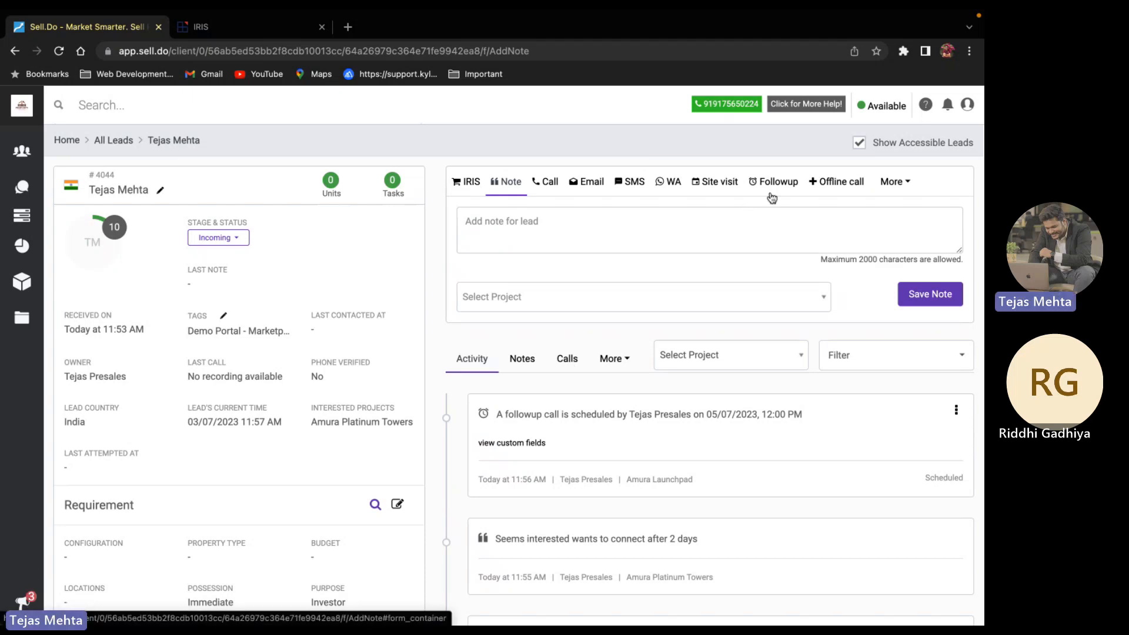
left_click(957, 413)
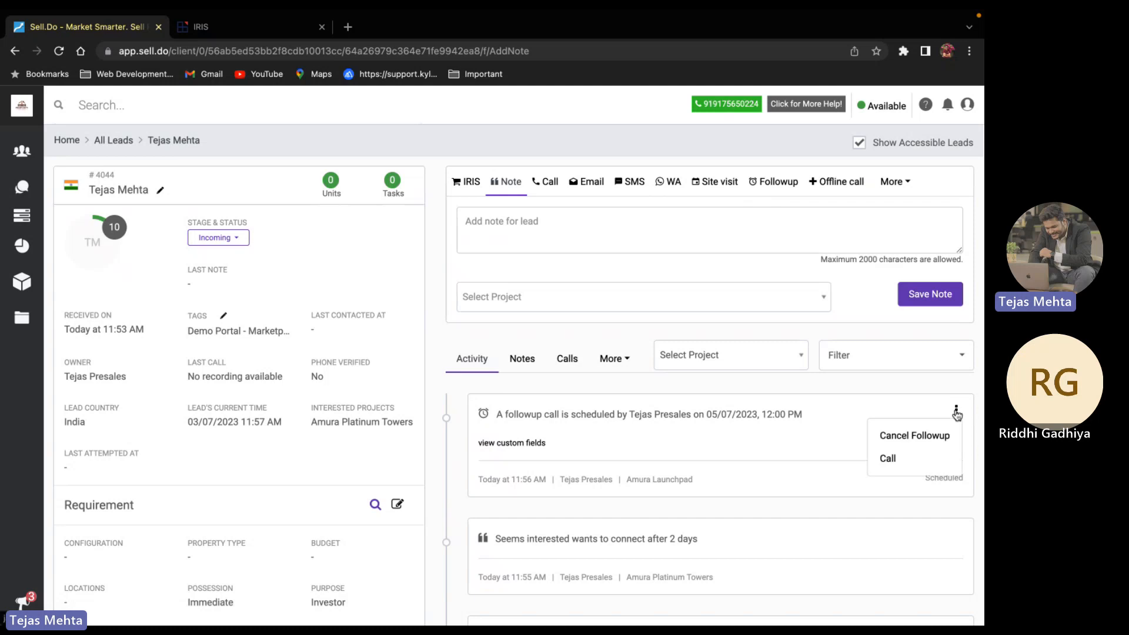
left_click(909, 457)
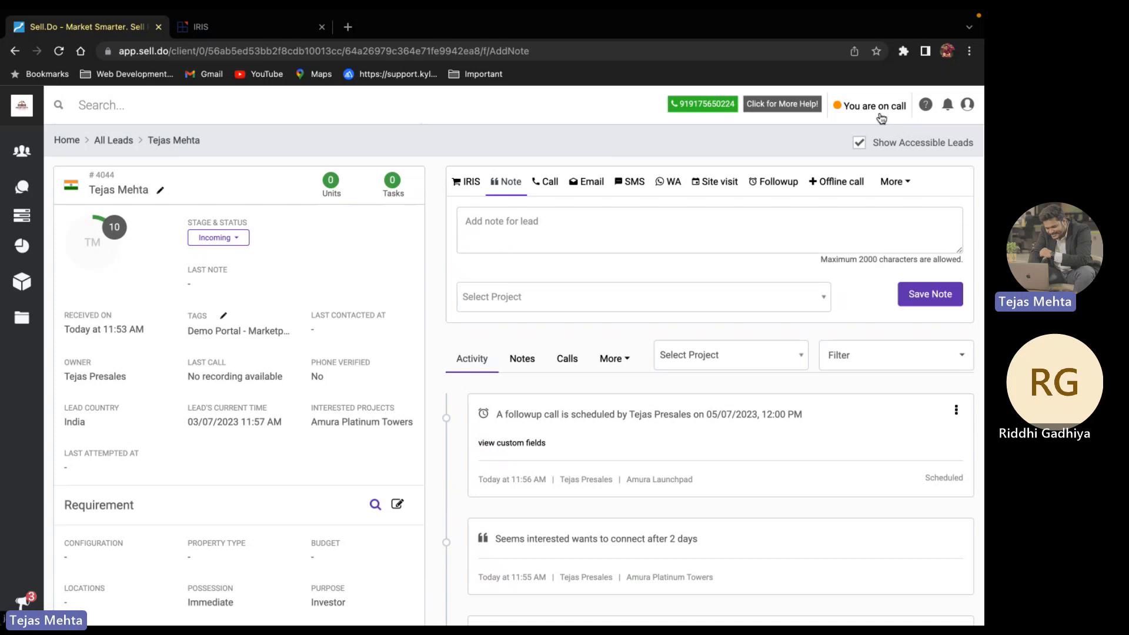
Move the lead from Incoming to the Opportunity stage with status warm, and save
left_click(243, 237)
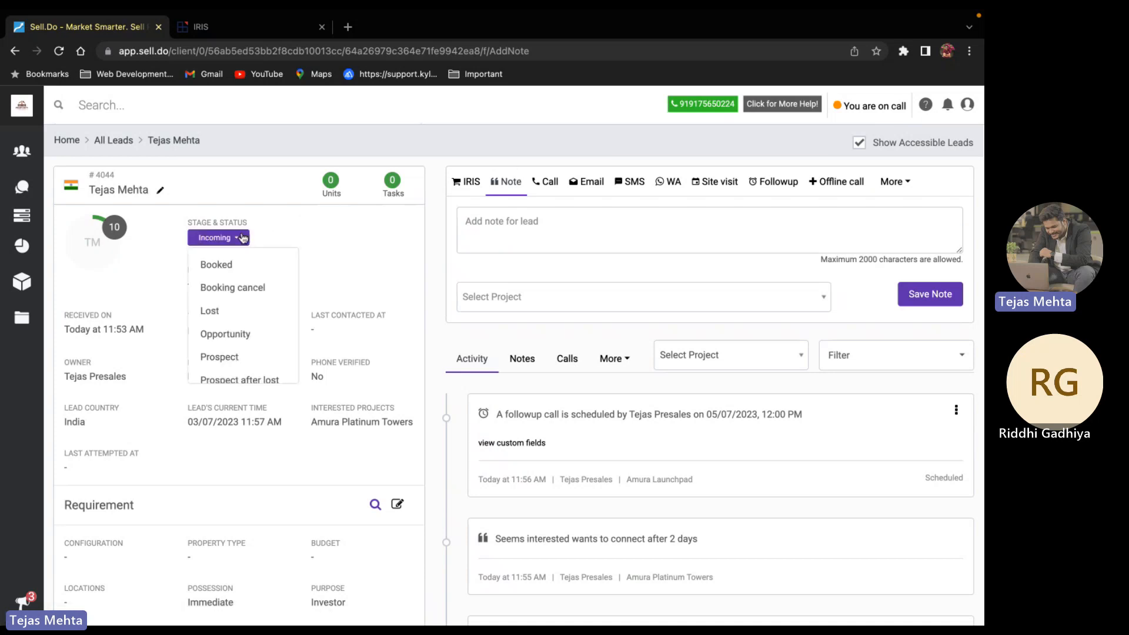
scroll(241, 323, "down", 1)
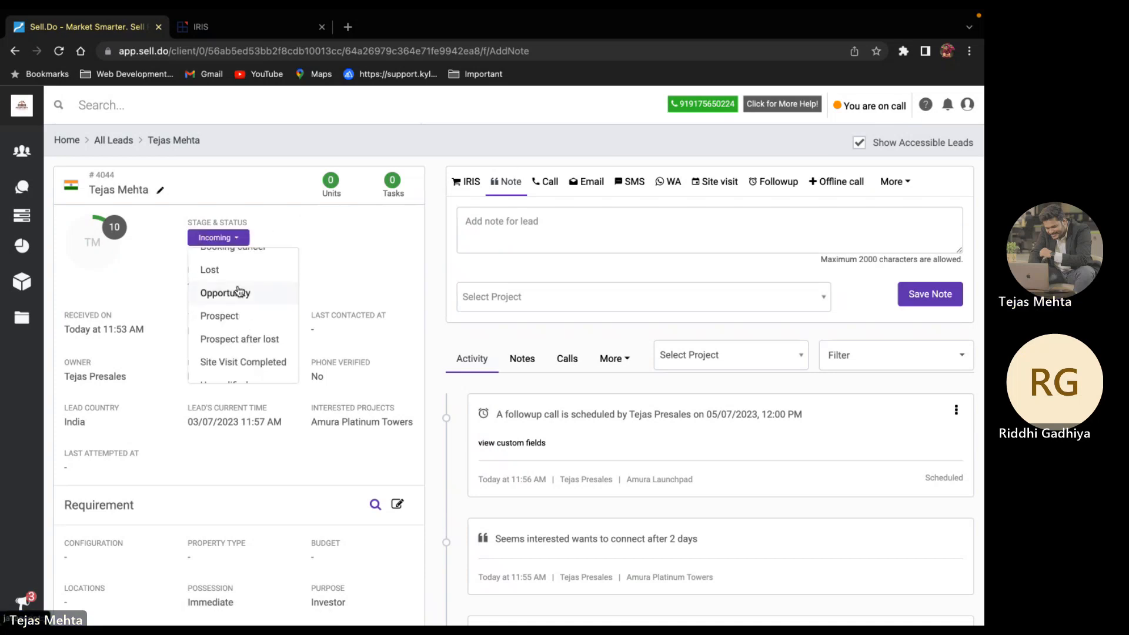
left_click(238, 292)
left_click(298, 241)
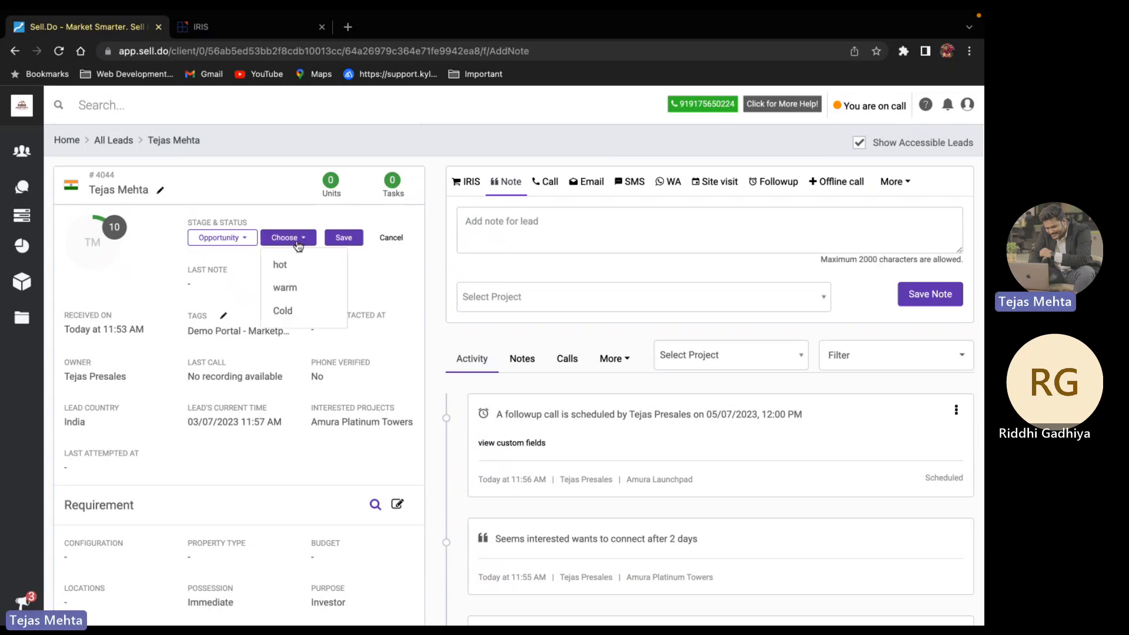
left_click(294, 287)
left_click(343, 238)
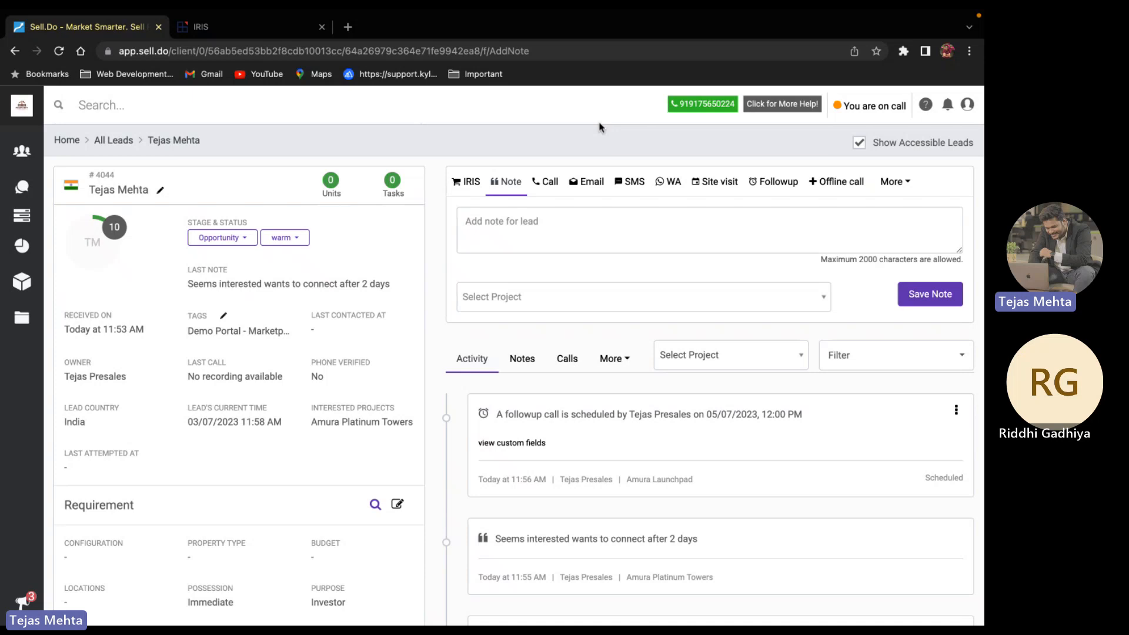
Start a new Home Visit site visit for Amura Launchpad dated 04/07/2023
left_click(729, 179)
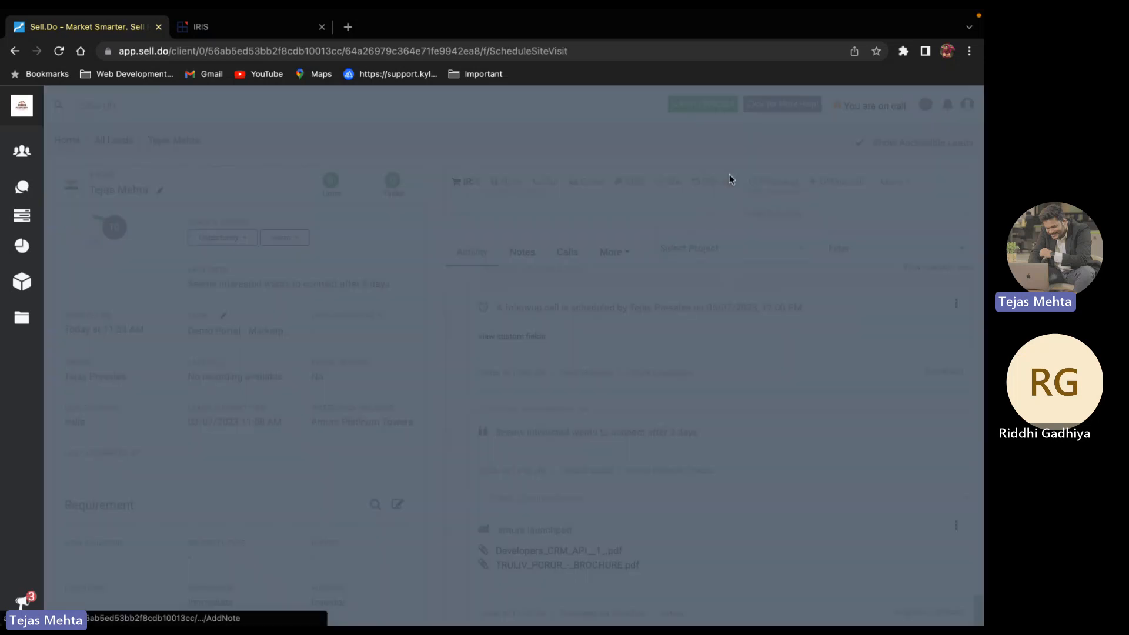
left_click(521, 162)
left_click(548, 207)
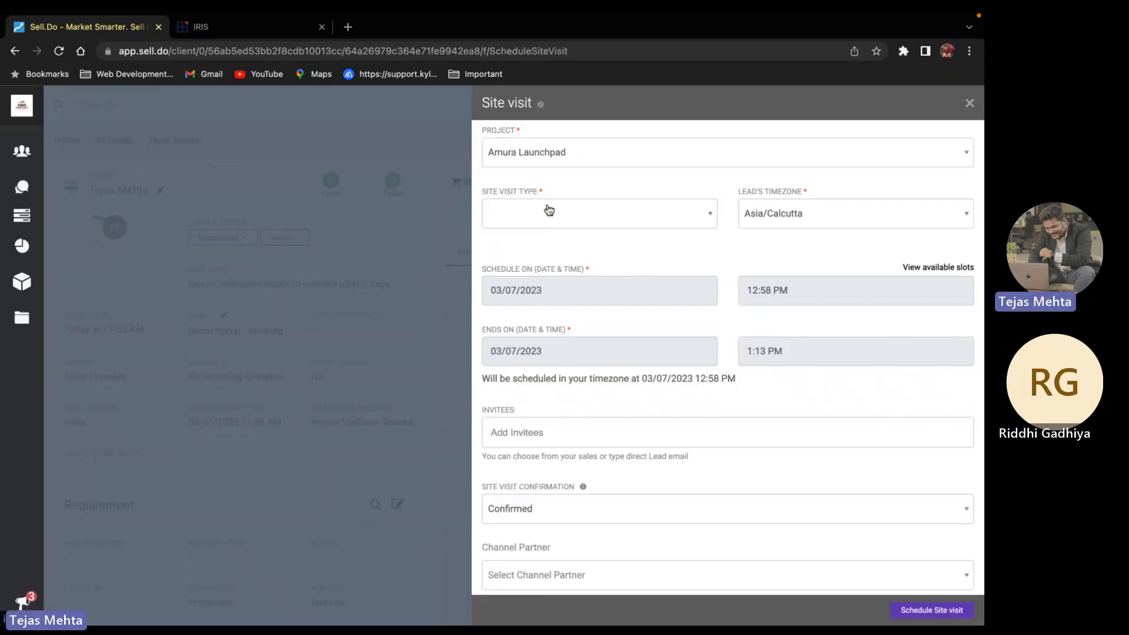
left_click(549, 211)
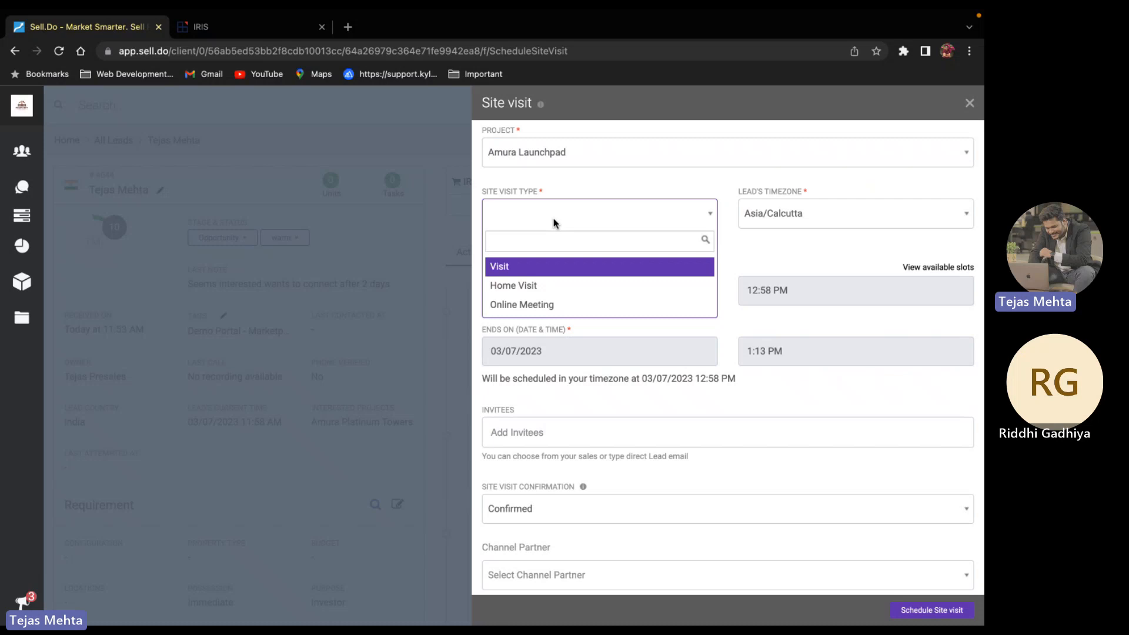
left_click(555, 287)
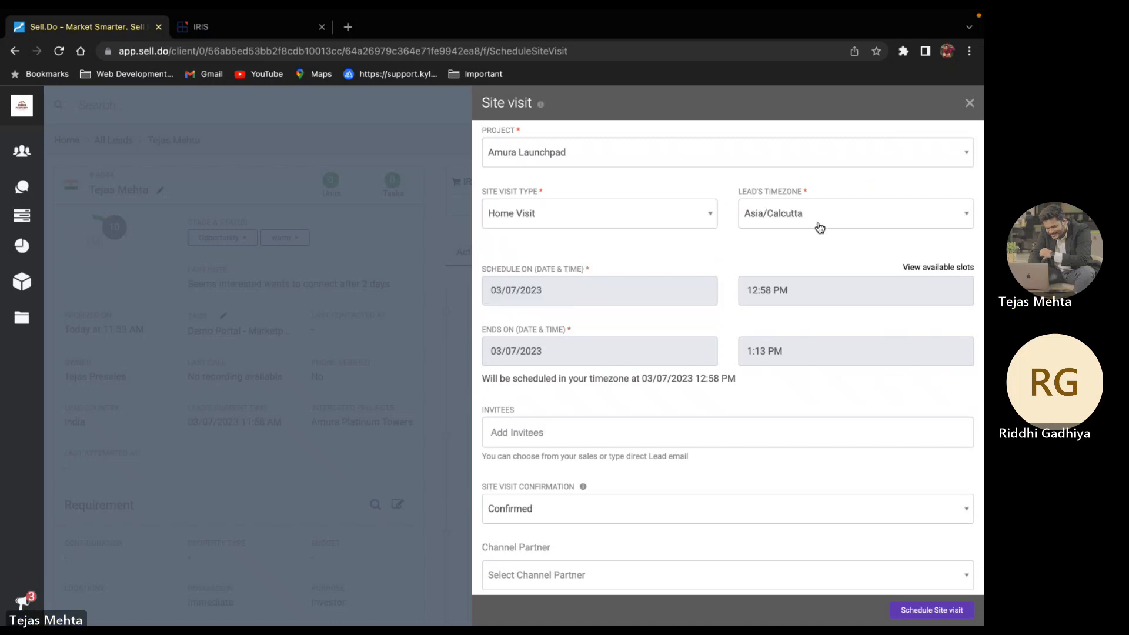
scroll(680, 297, "down", 2)
left_click(560, 213)
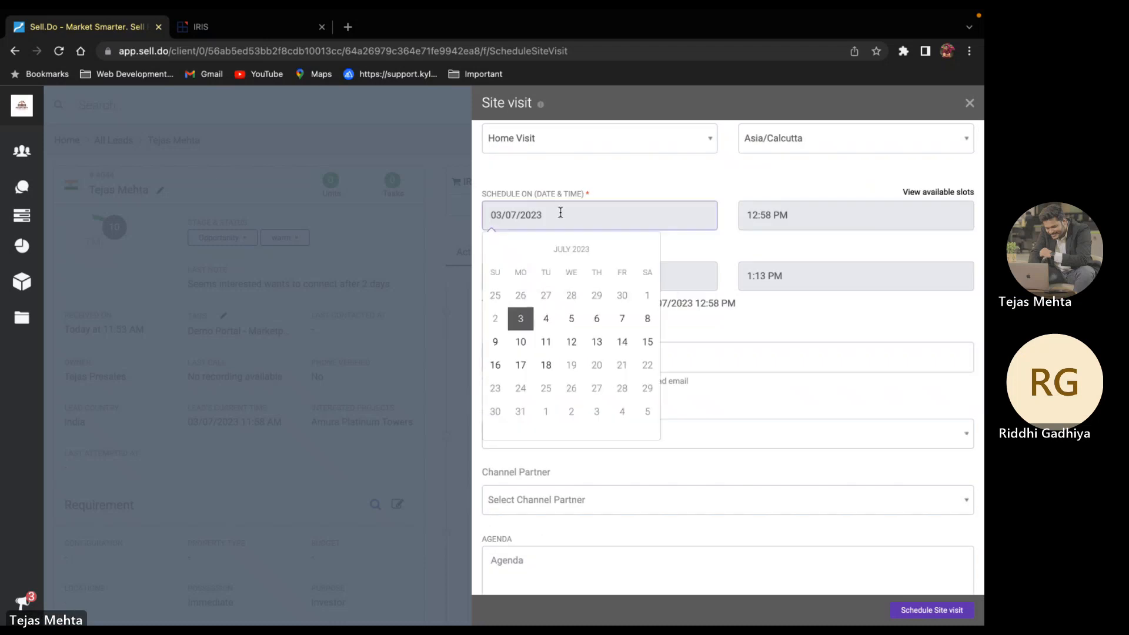
left_click(546, 318)
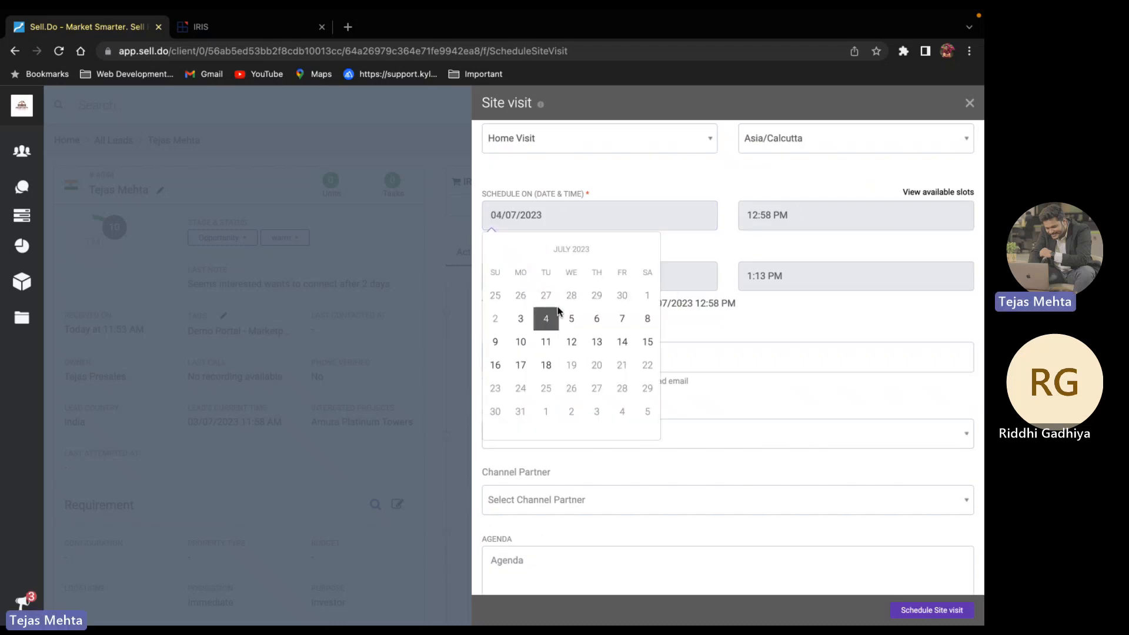
Set the visit start time to 10:00 AM and schedule the site visit
left_click(834, 213)
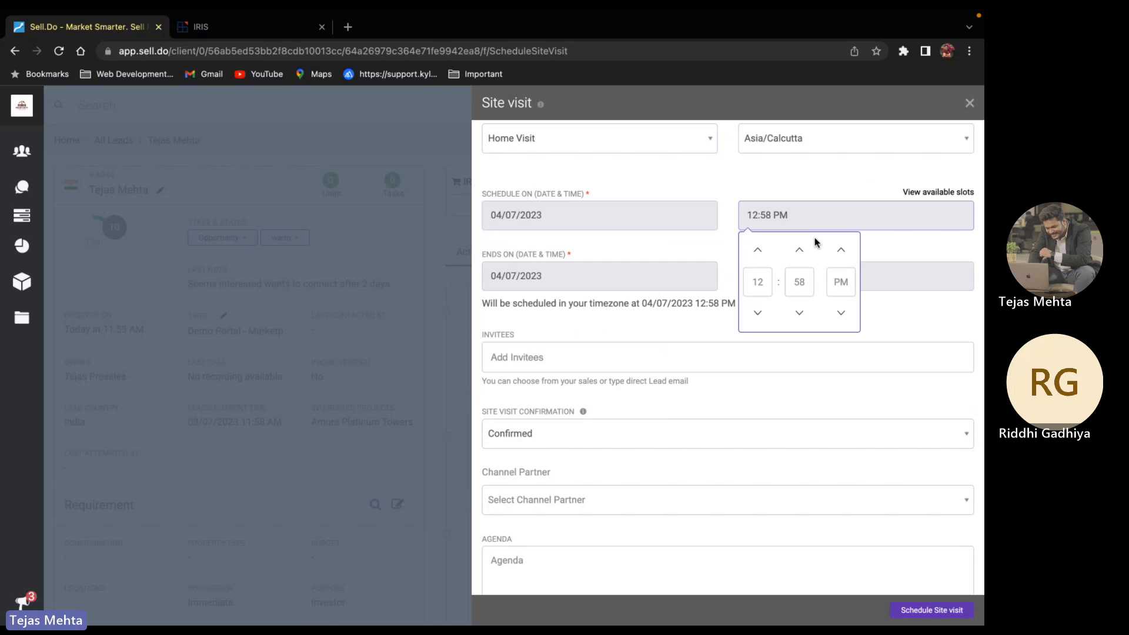
double_click(759, 282)
type("10")
double_click(805, 288)
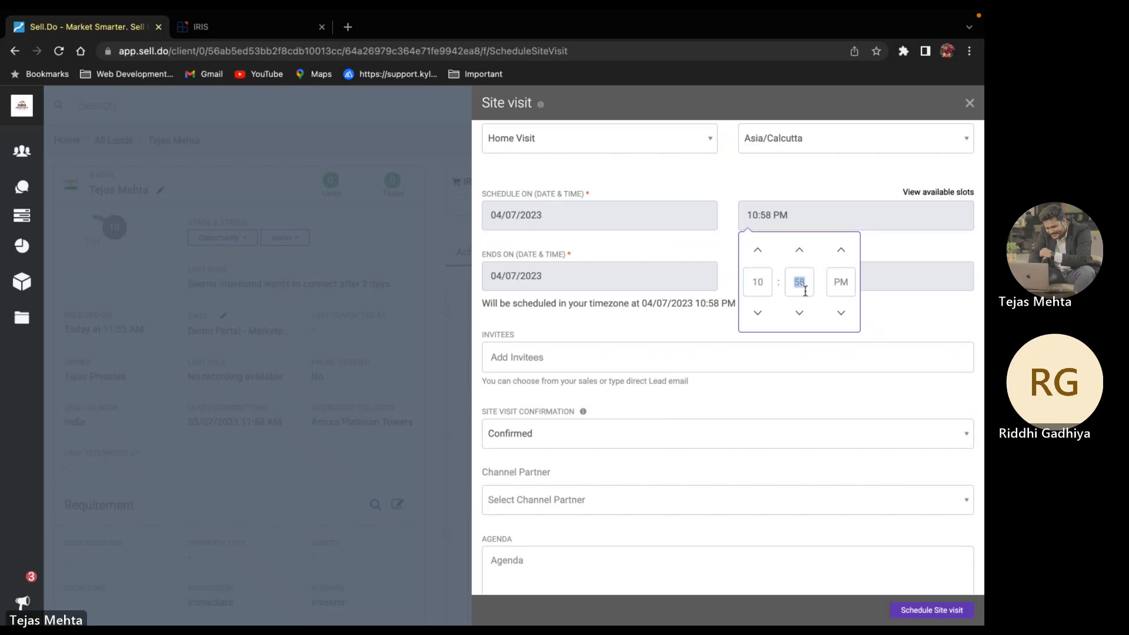
type("00")
double_click(841, 282)
left_click(841, 313)
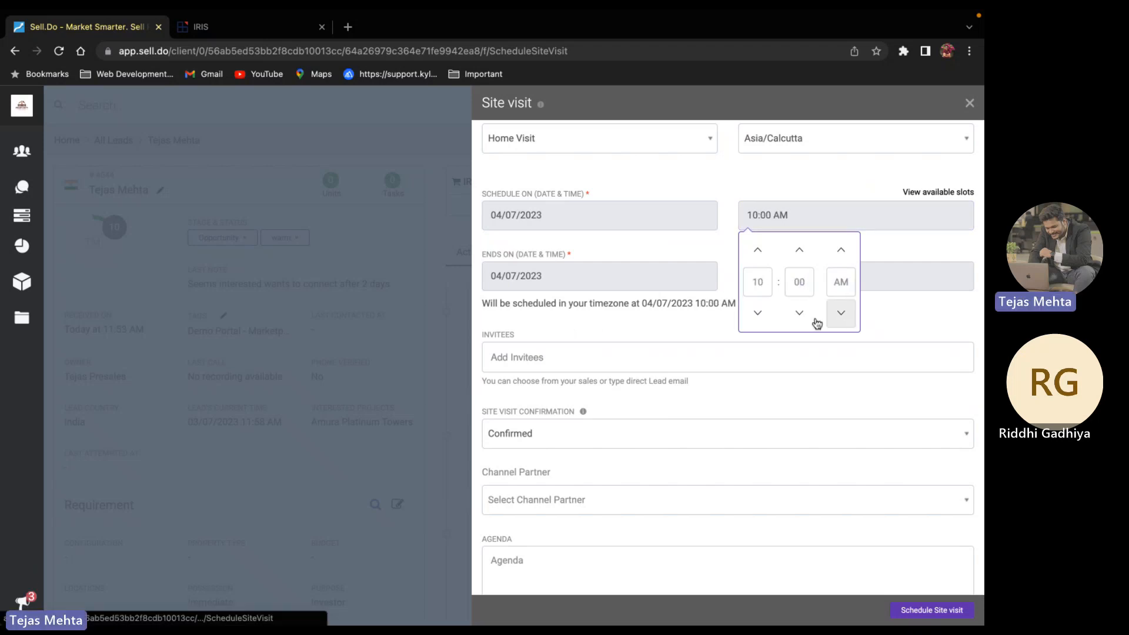
left_click(694, 325)
scroll(694, 325, "down", 2)
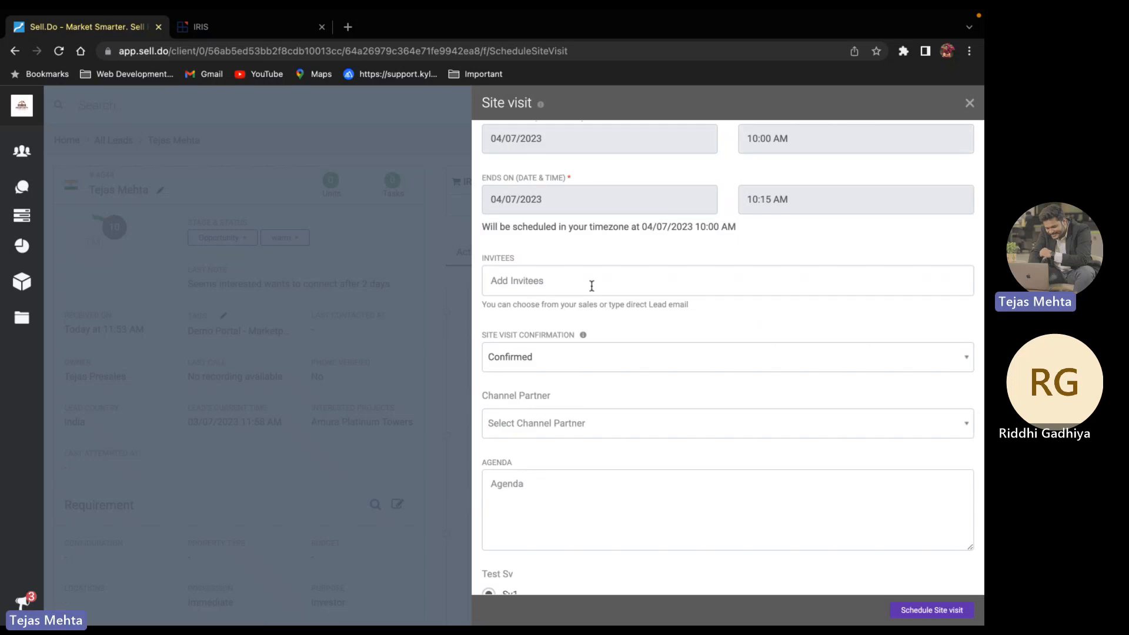
scroll(592, 286, "down", 4)
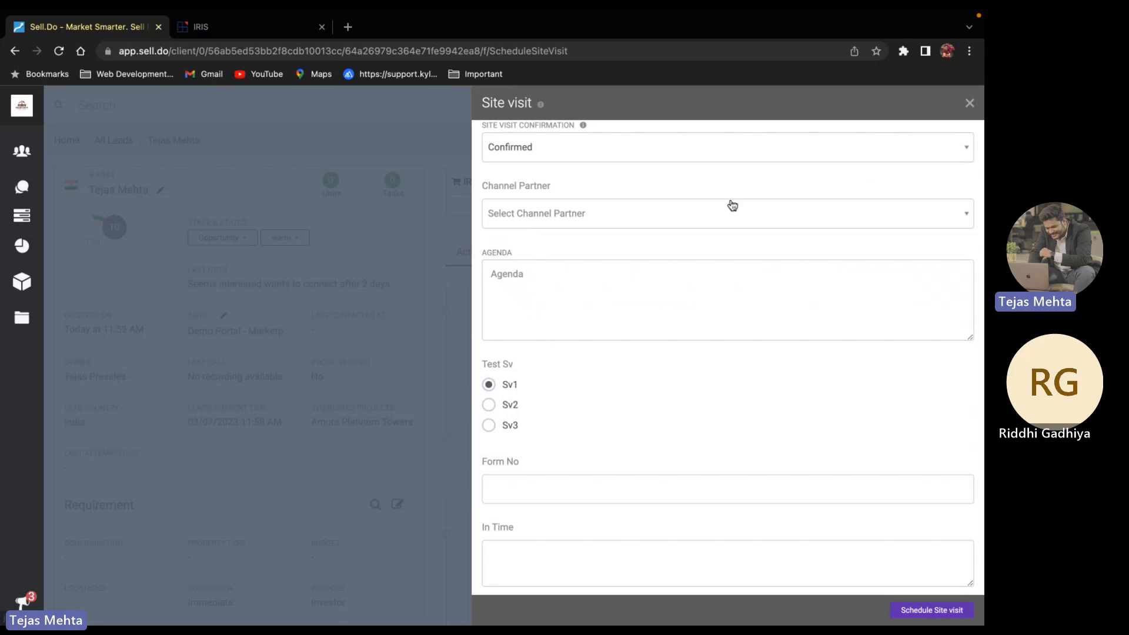
scroll(643, 369, "down", 1)
scroll(643, 368, "down", 2)
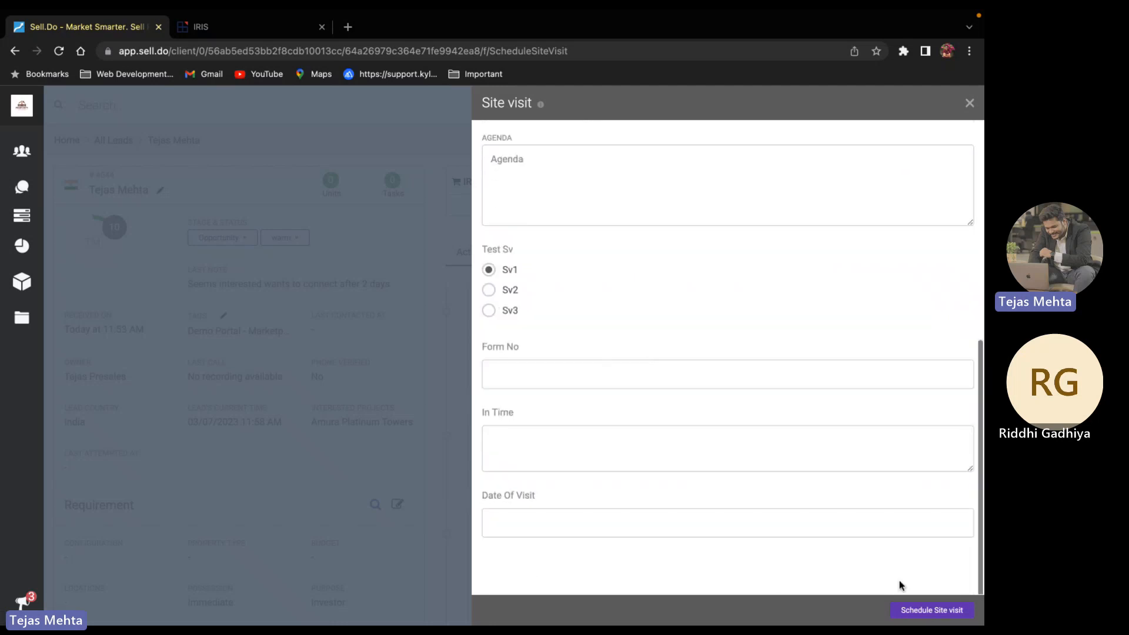
left_click(917, 610)
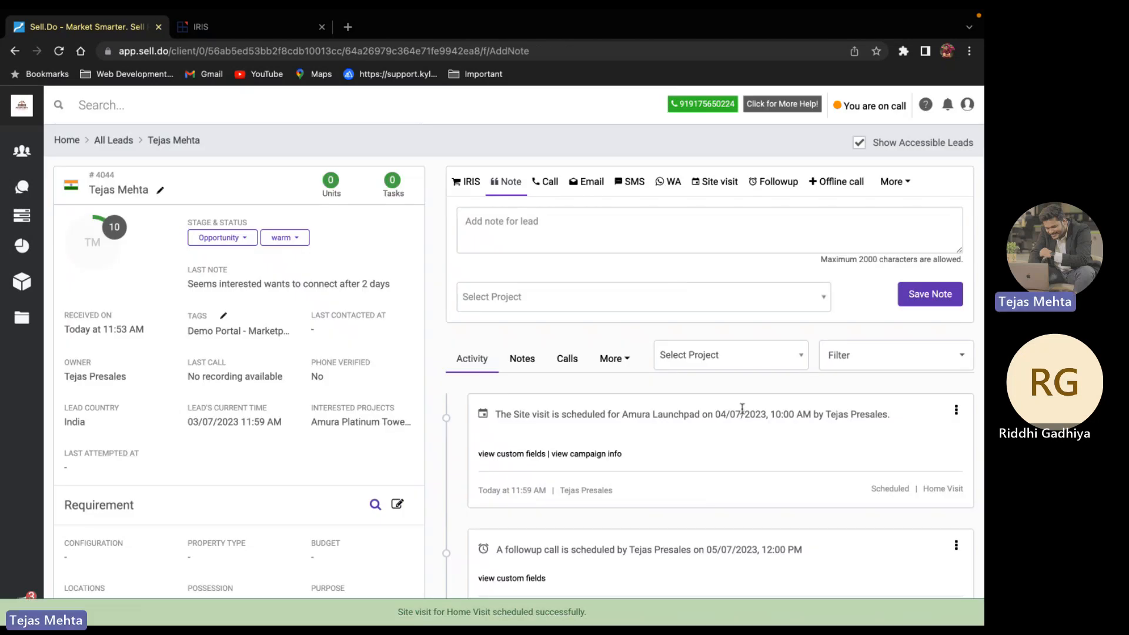
From More > Push, choose Amura Launchpad as the project
left_click(905, 182)
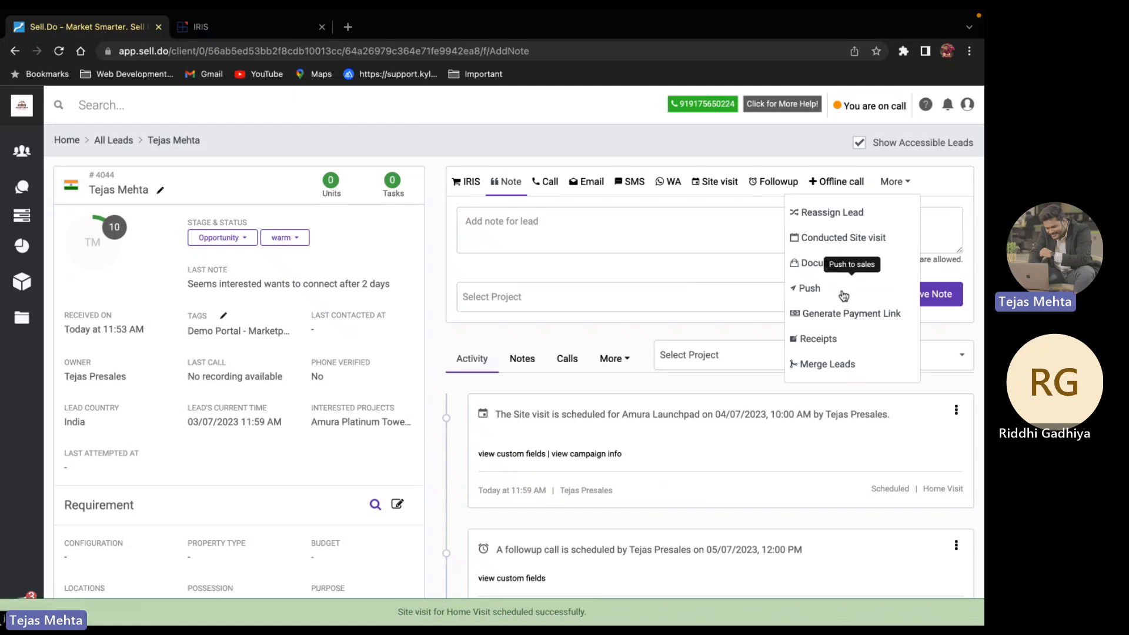
left_click(820, 293)
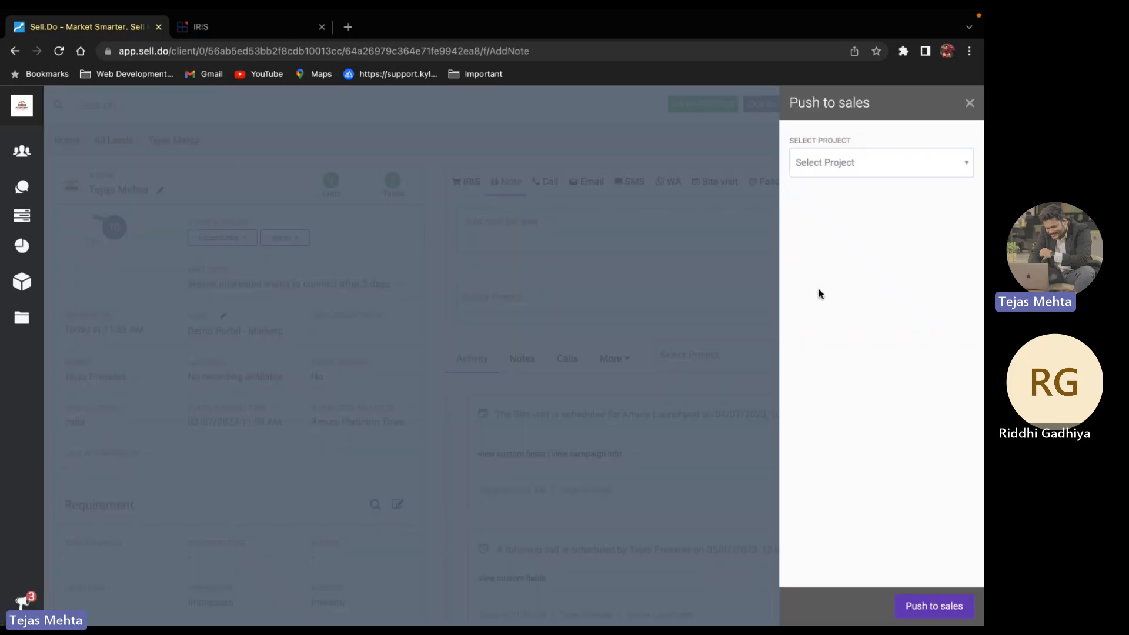
left_click(828, 170)
type("lau")
left_click(833, 179)
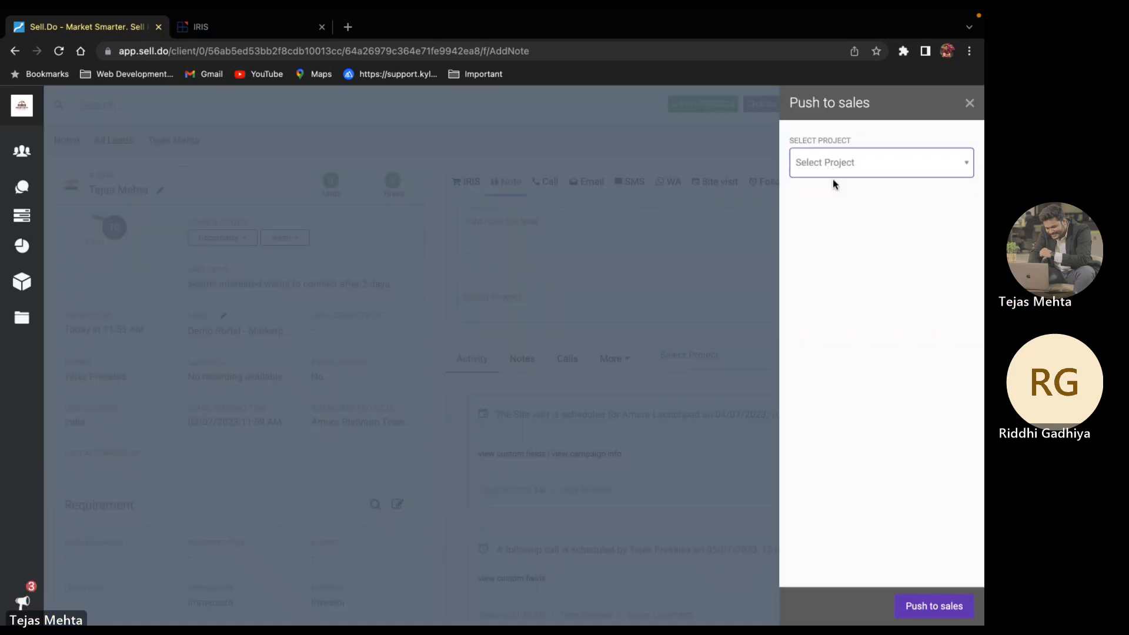
left_click(841, 167)
type("Laun")
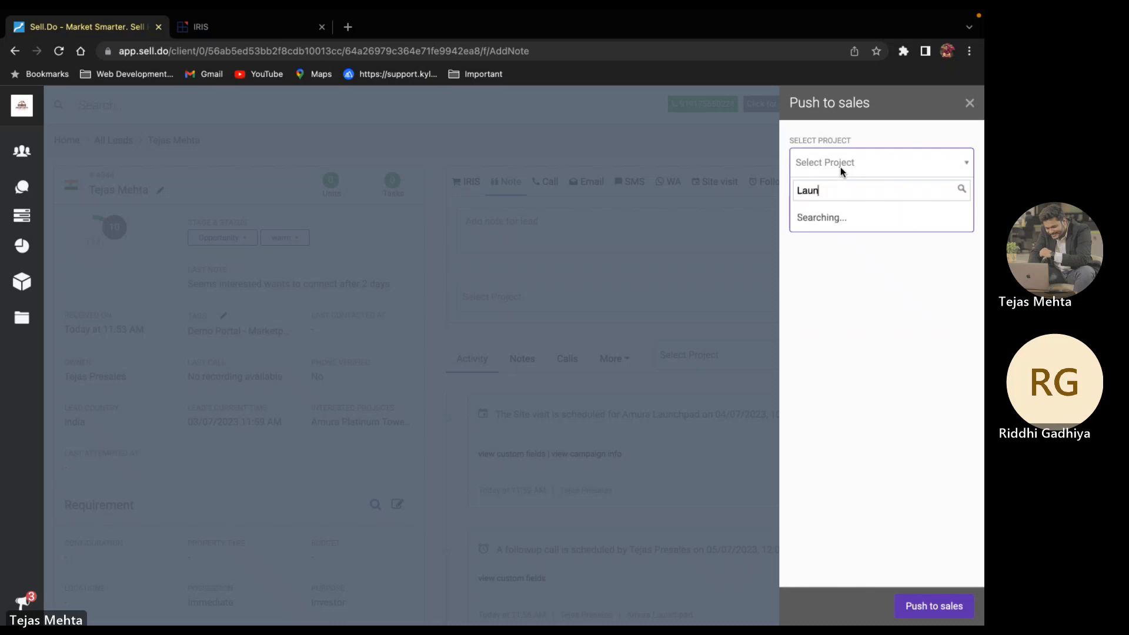
left_click(845, 216)
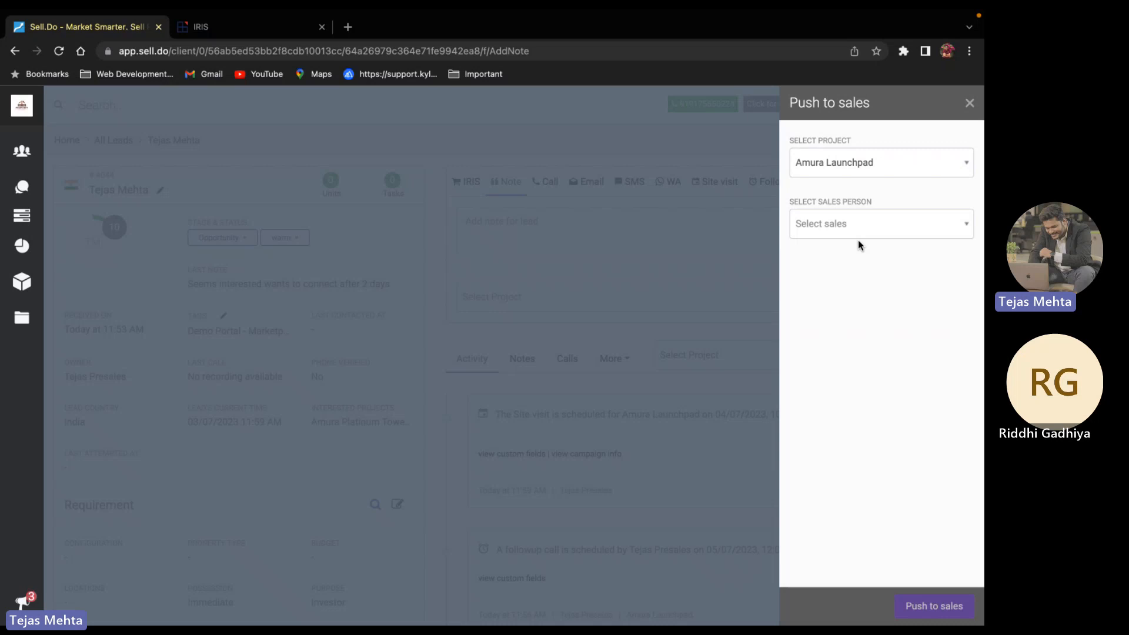
Assign the sales manager as sales person and push the lead to sales
left_click(854, 226)
type("Tejas")
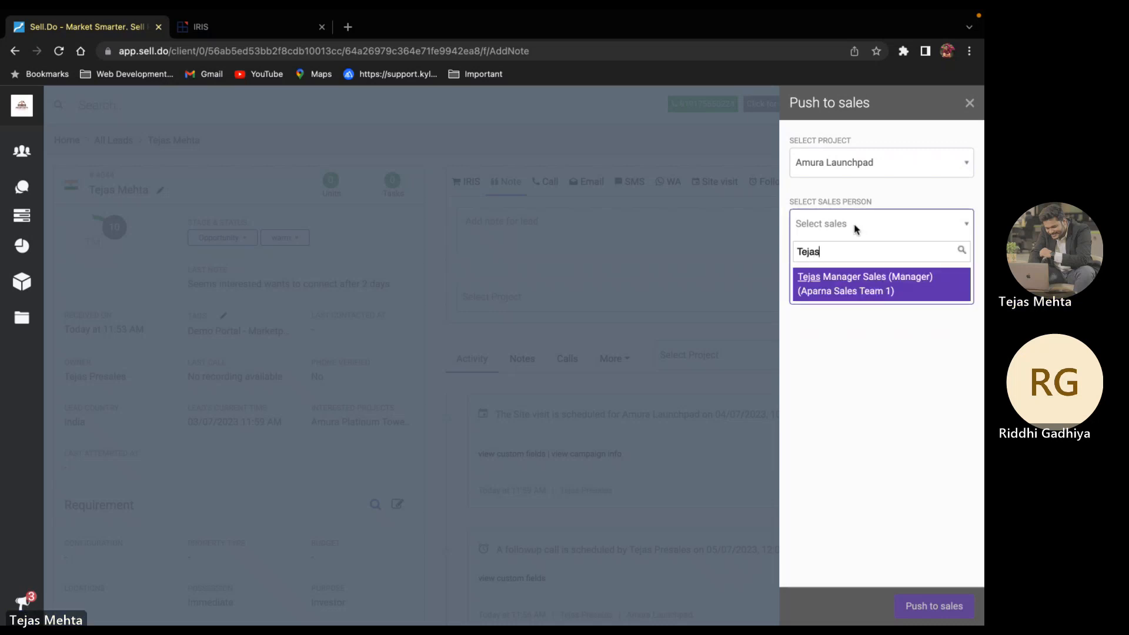
left_click(877, 280)
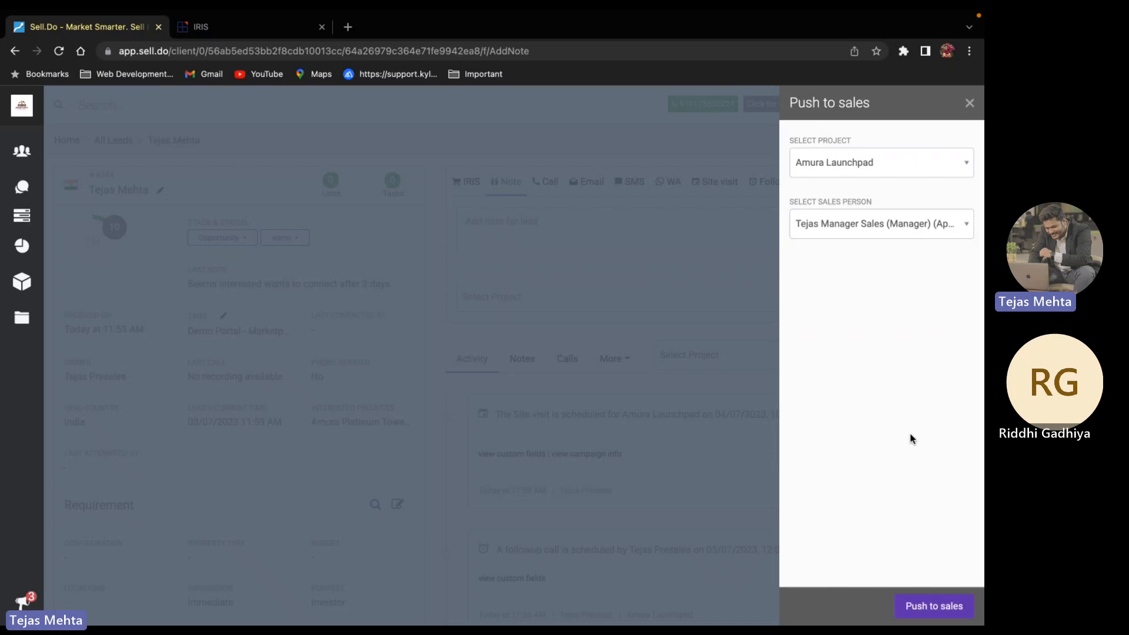
left_click(931, 613)
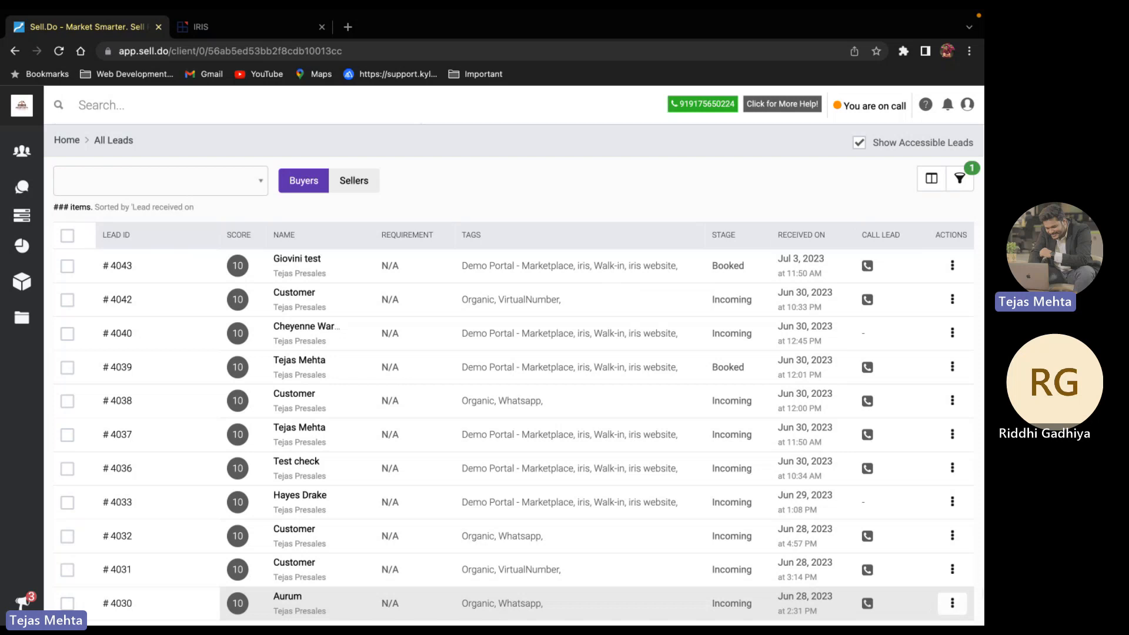
Return to the admin account, then use Login as to sign in as the sales manager
left_click(968, 104)
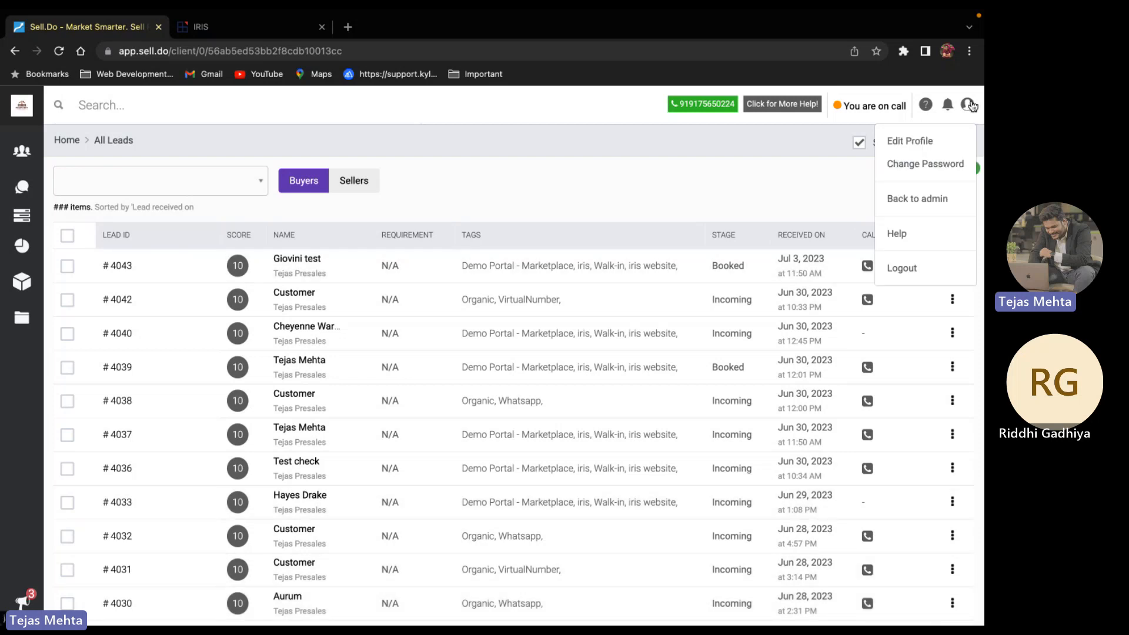
left_click(939, 195)
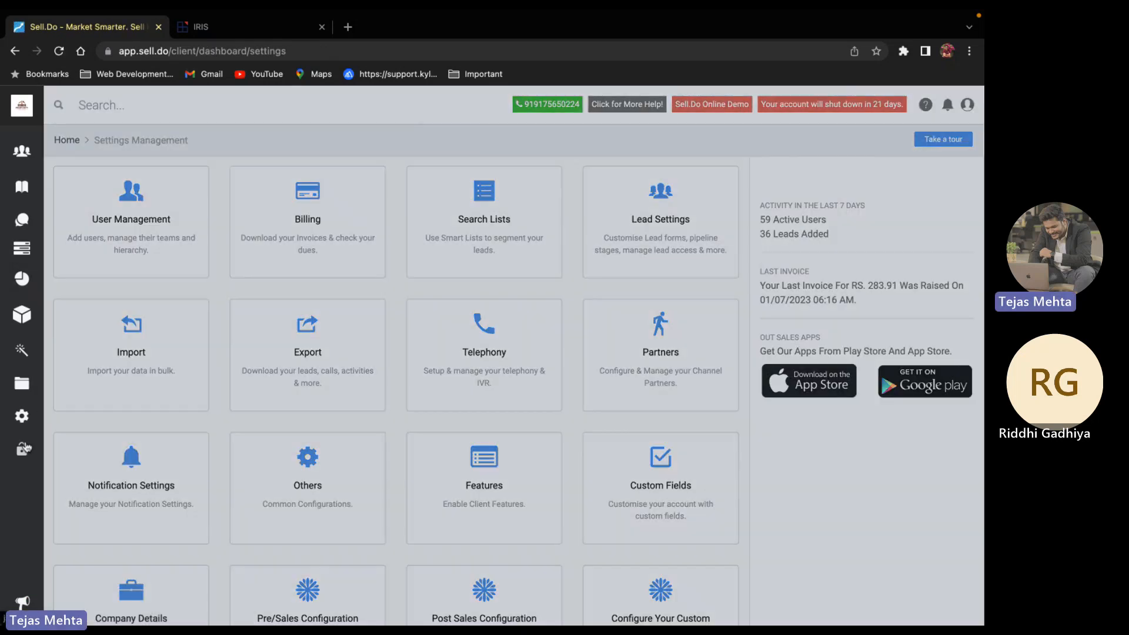
left_click(23, 449)
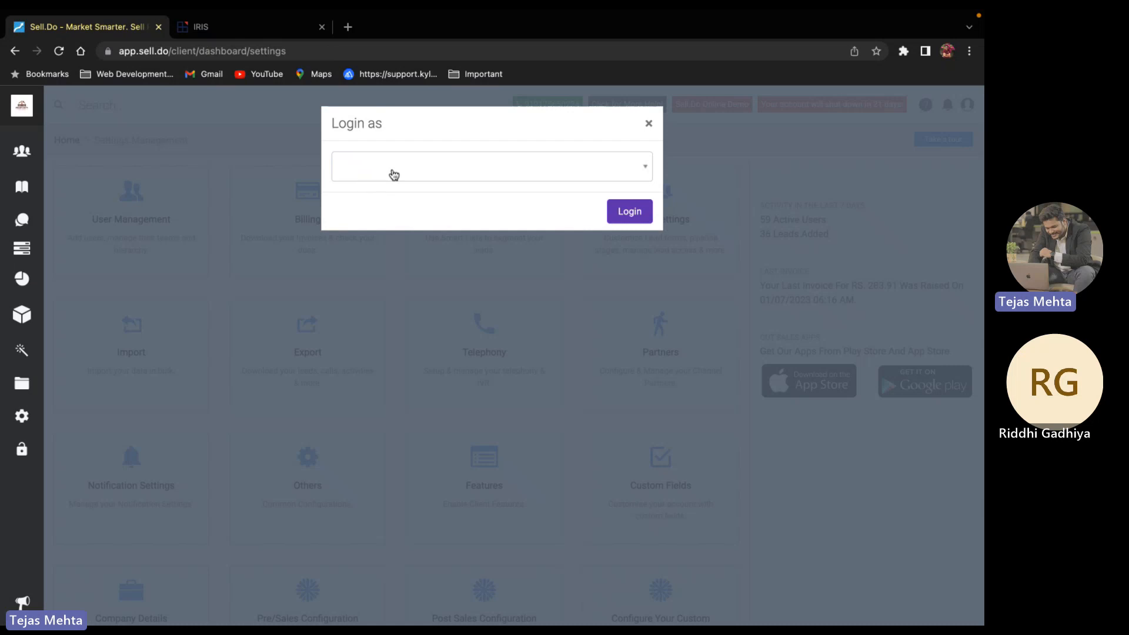
left_click(392, 169)
type("Tejas")
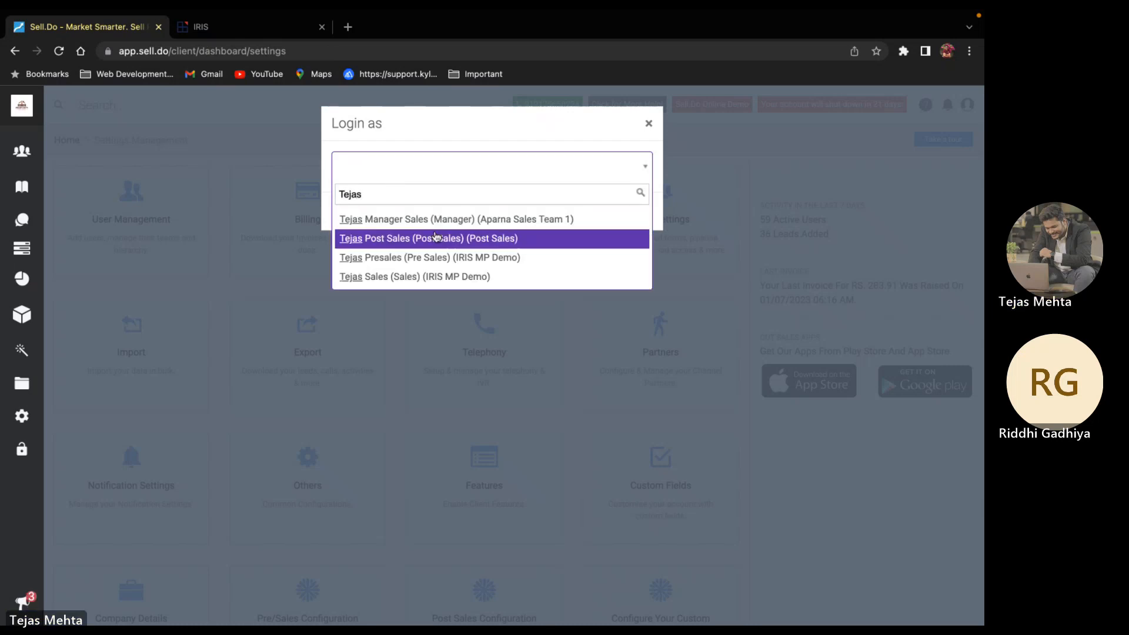
left_click(487, 219)
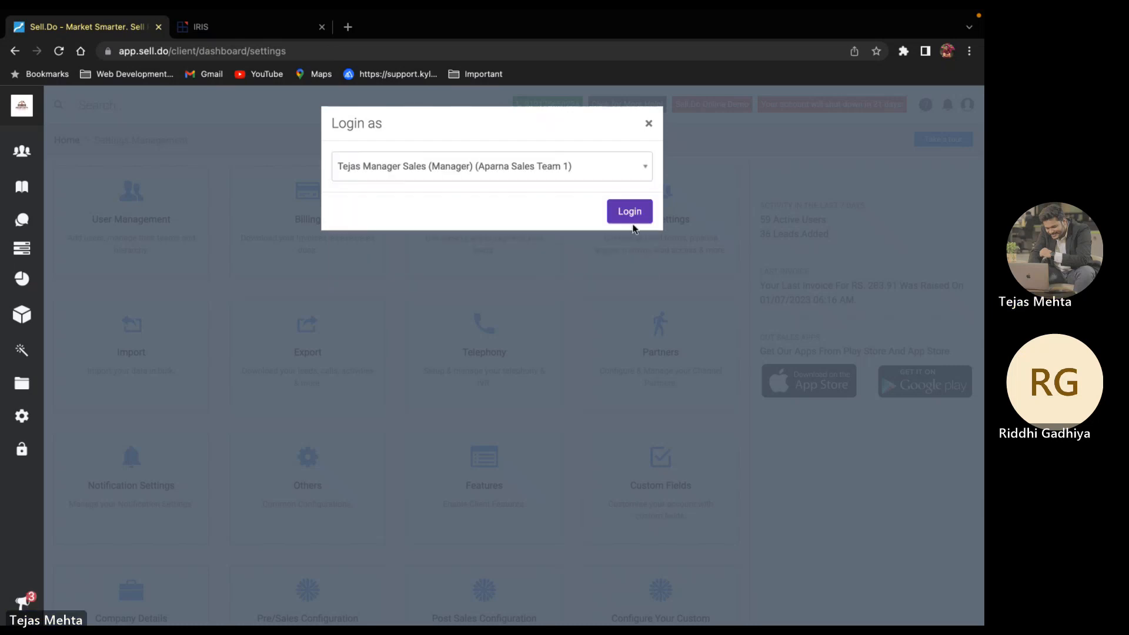
left_click(634, 216)
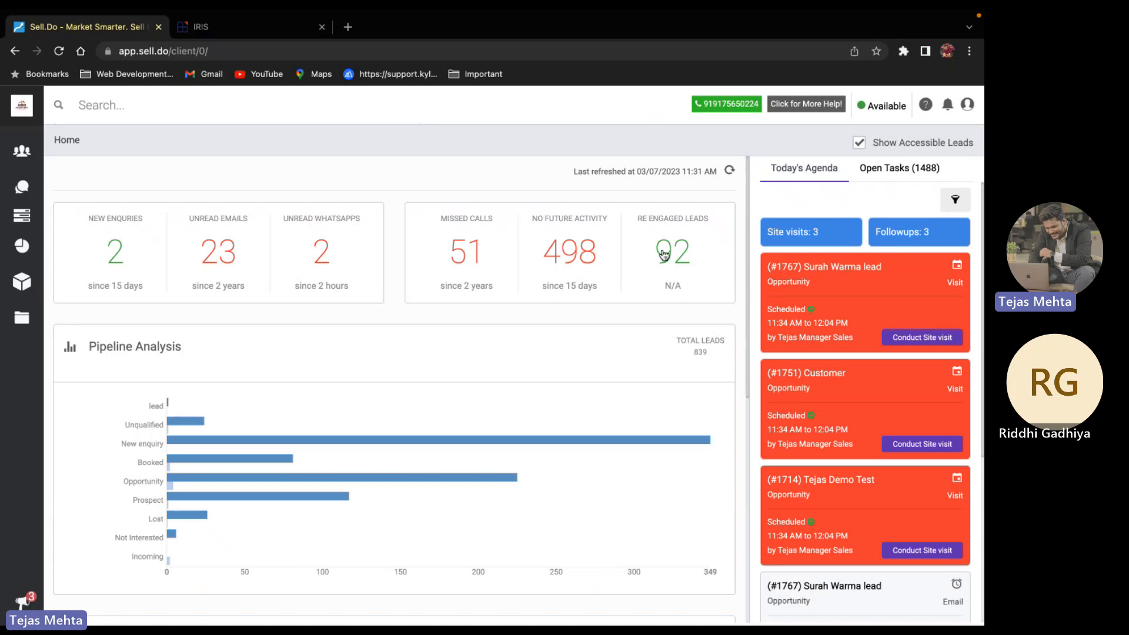
Scroll through the dashboard's lead counts, pipeline analysis chart and today's agenda
scroll(319, 300, "down", 5)
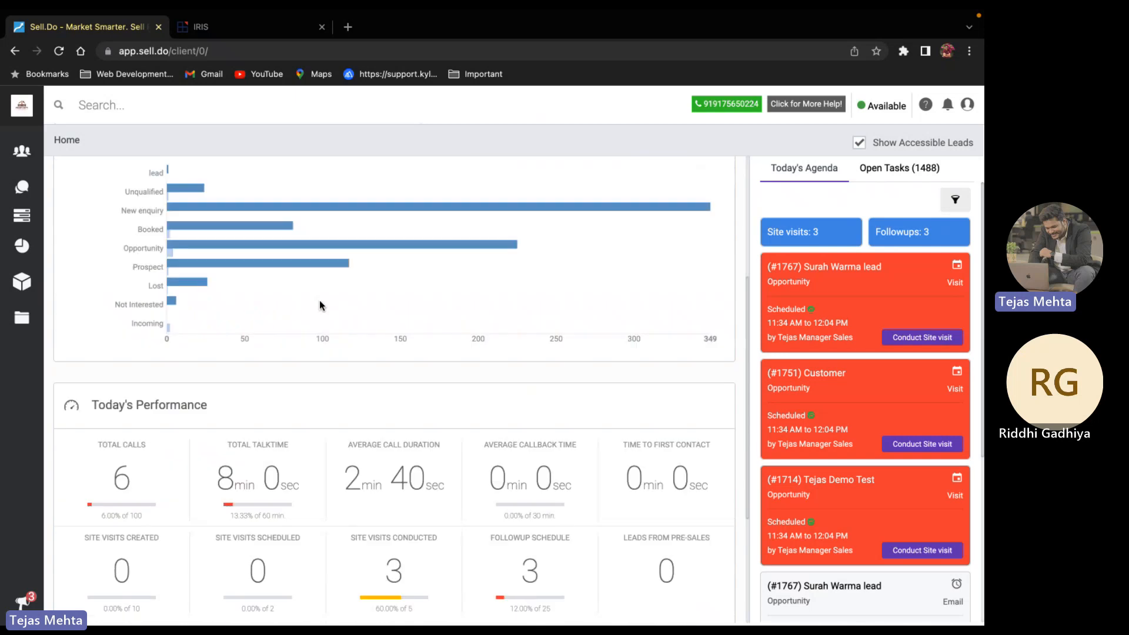
scroll(320, 300, "down", 1)
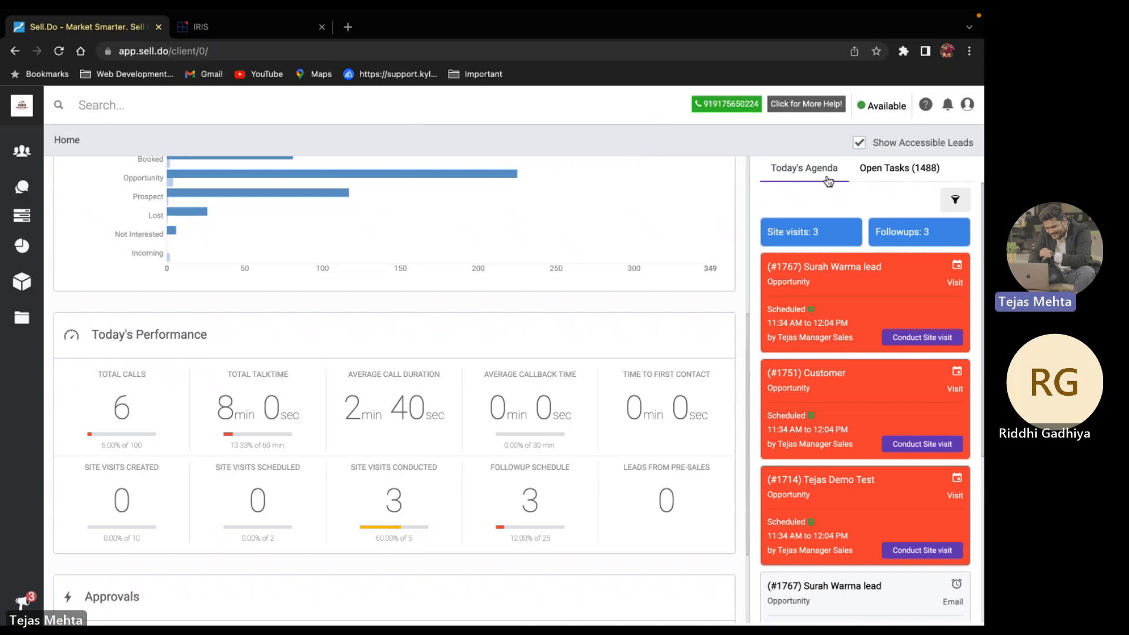
scroll(835, 259, "down", 1)
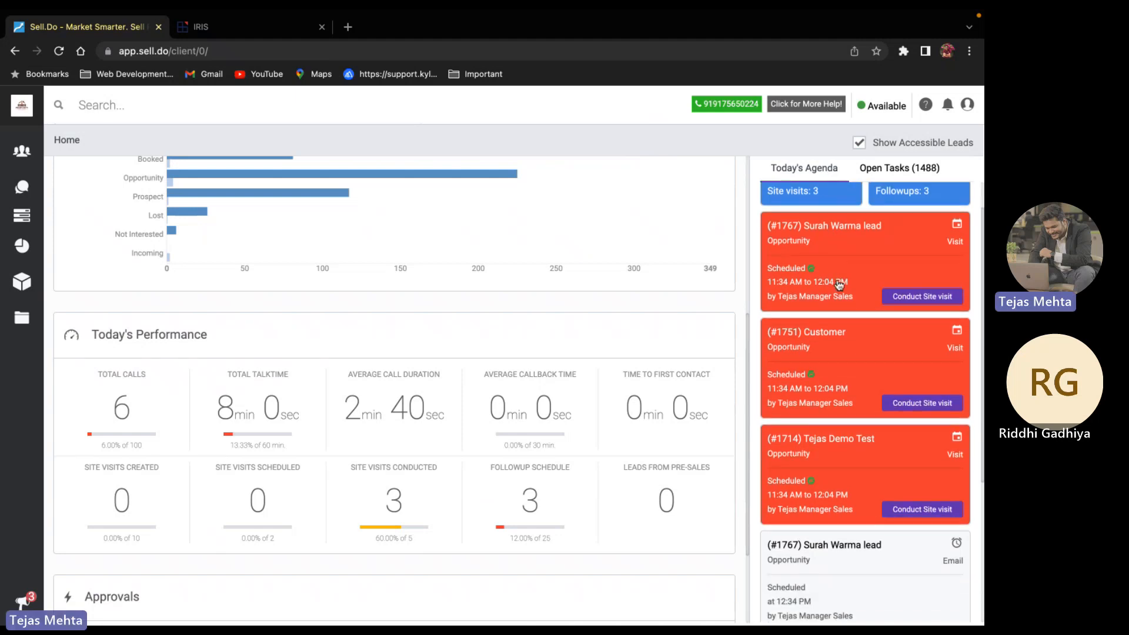
scroll(857, 383, "down", 1)
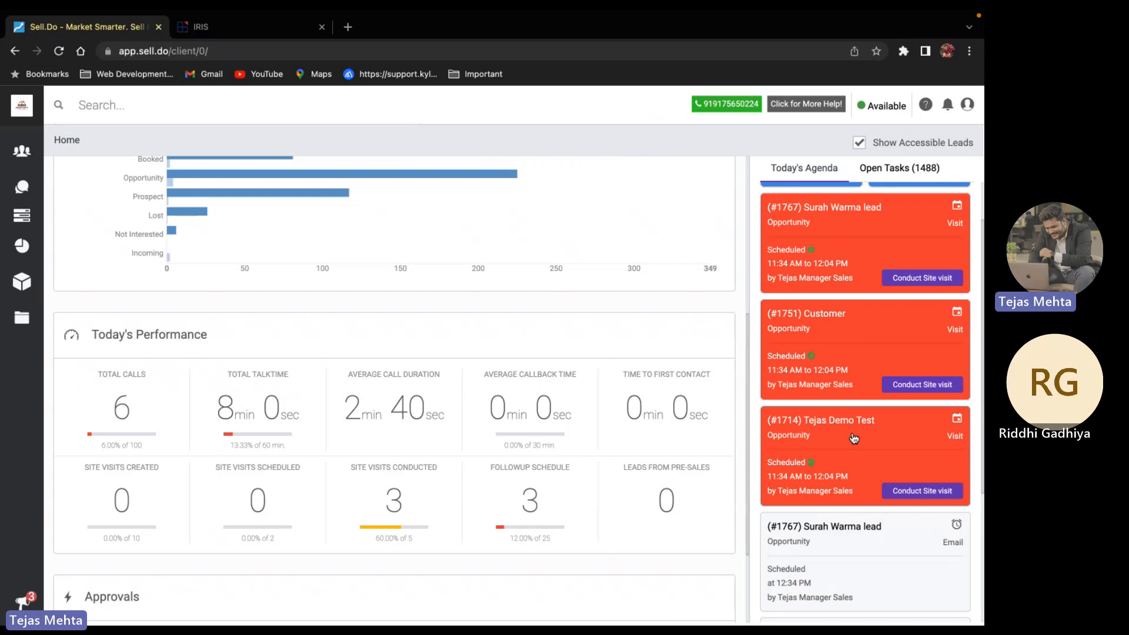
scroll(854, 438, "down", 5)
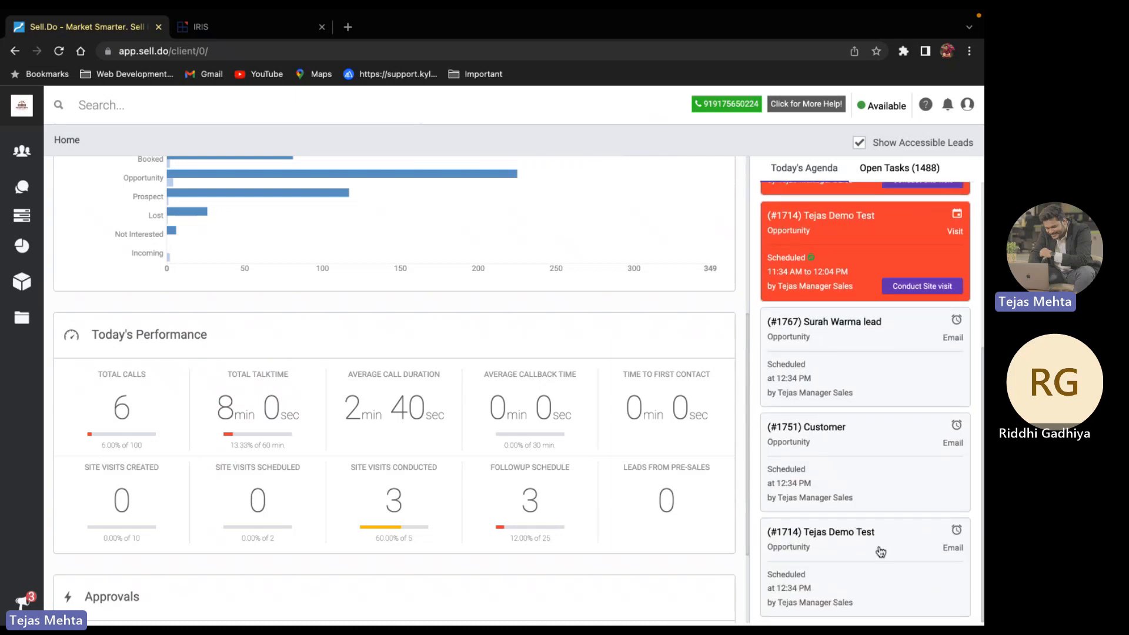
scroll(881, 556, "down", 1)
scroll(337, 368, "up", 5)
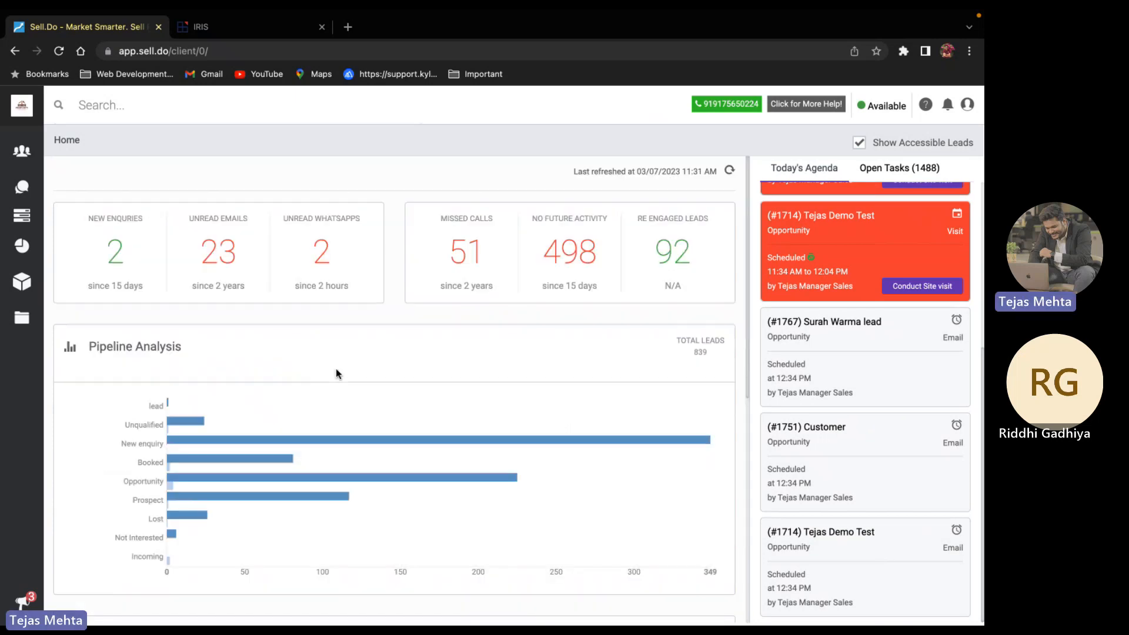
Open the first new enquiry lead's details, then go back to the Dashboard
left_click(103, 254)
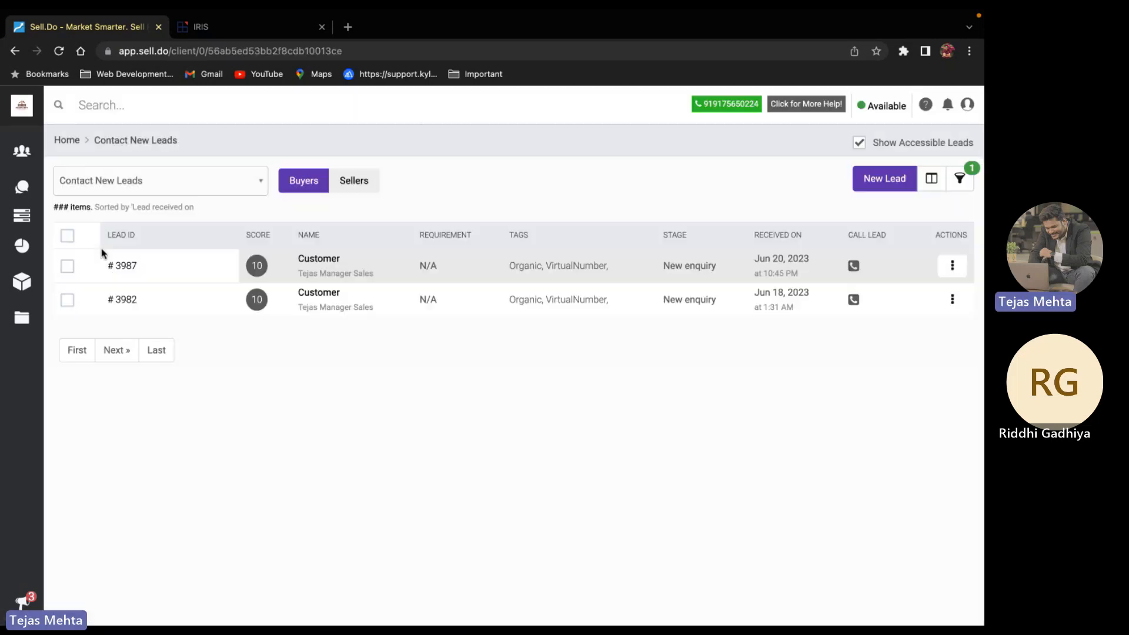
mouse_move(22, 216)
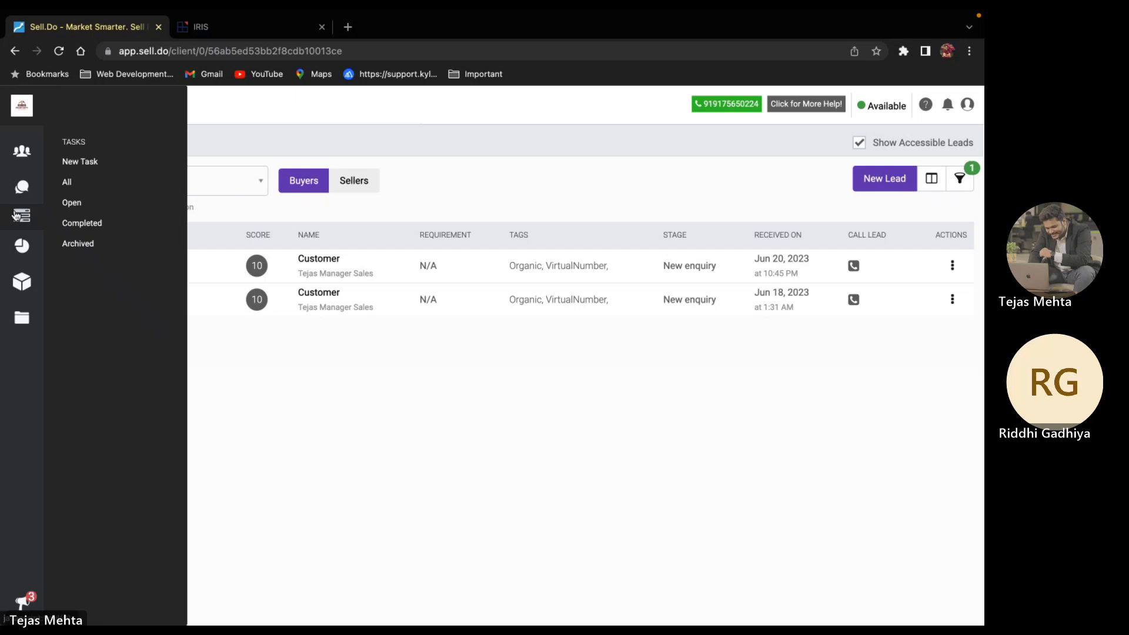
left_click(340, 264)
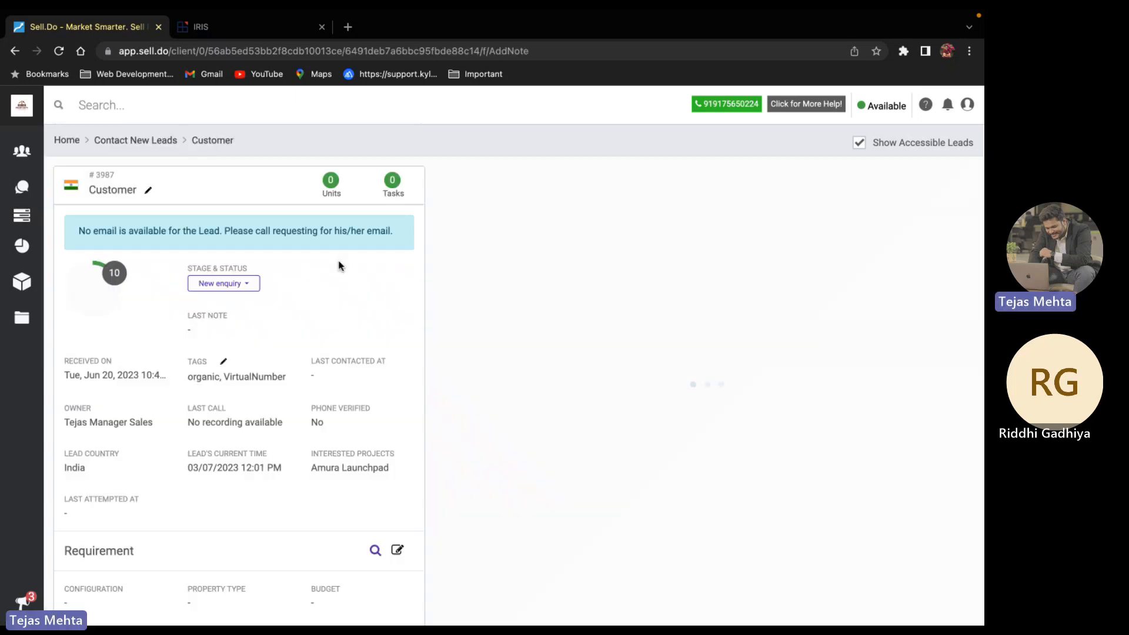
scroll(595, 440, "down", 10)
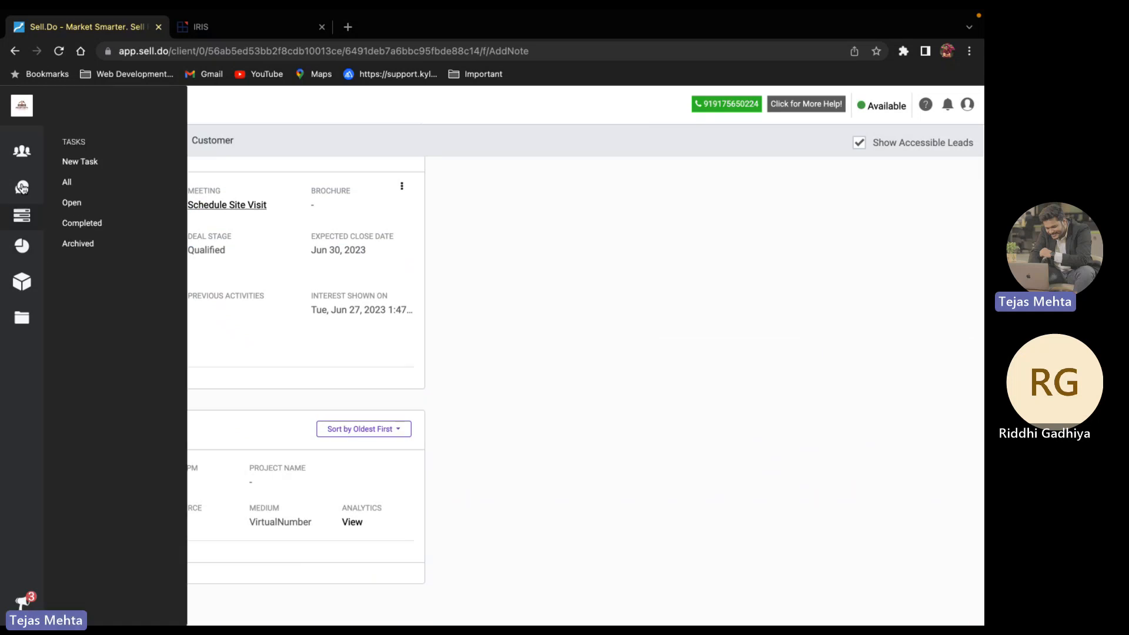
mouse_move(21, 164)
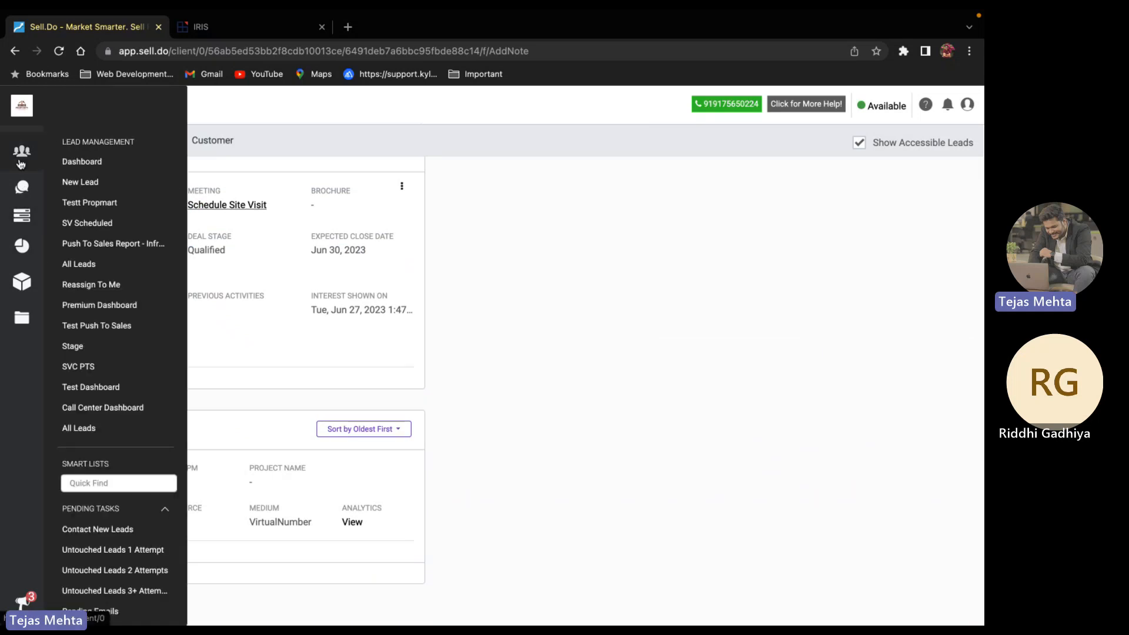
left_click(67, 162)
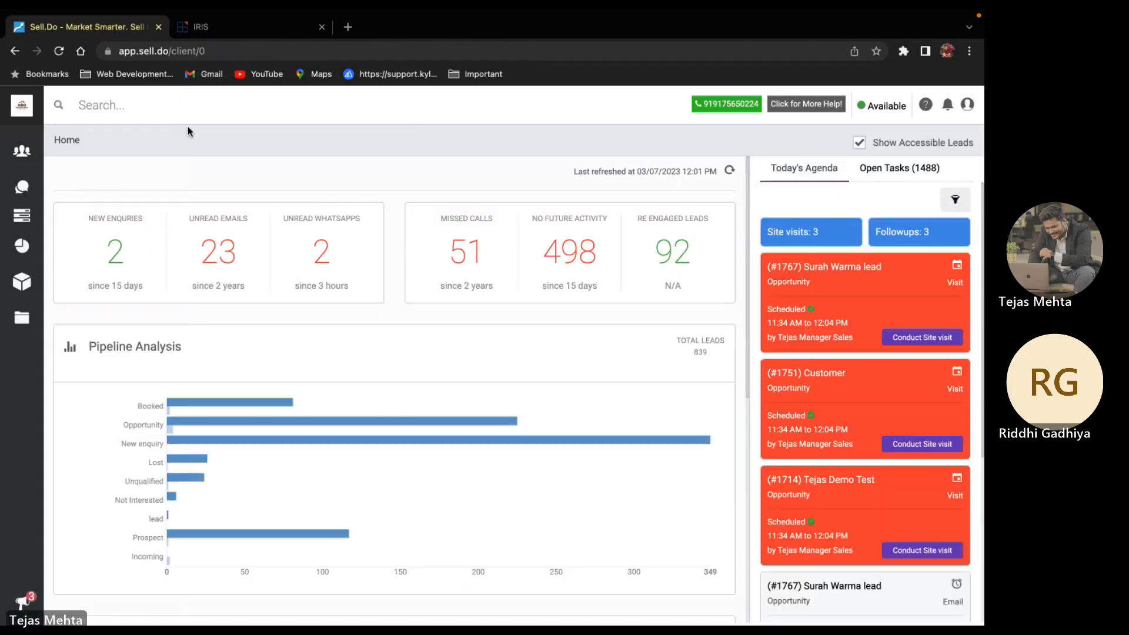
Search for the lead by its e-mail address and open its profile
left_click(178, 112)
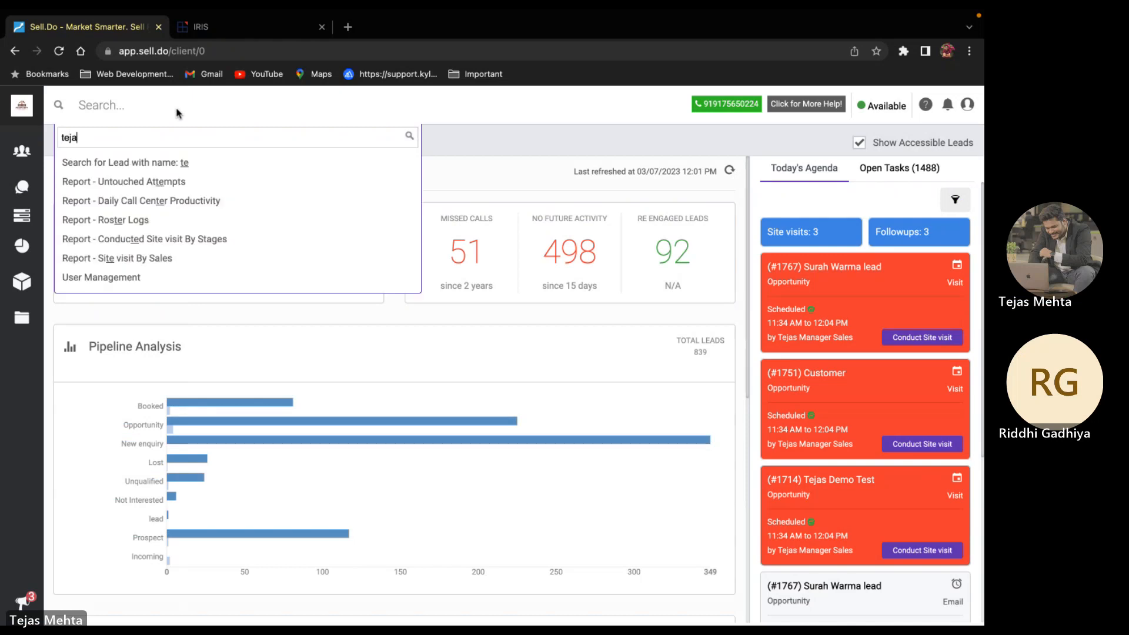
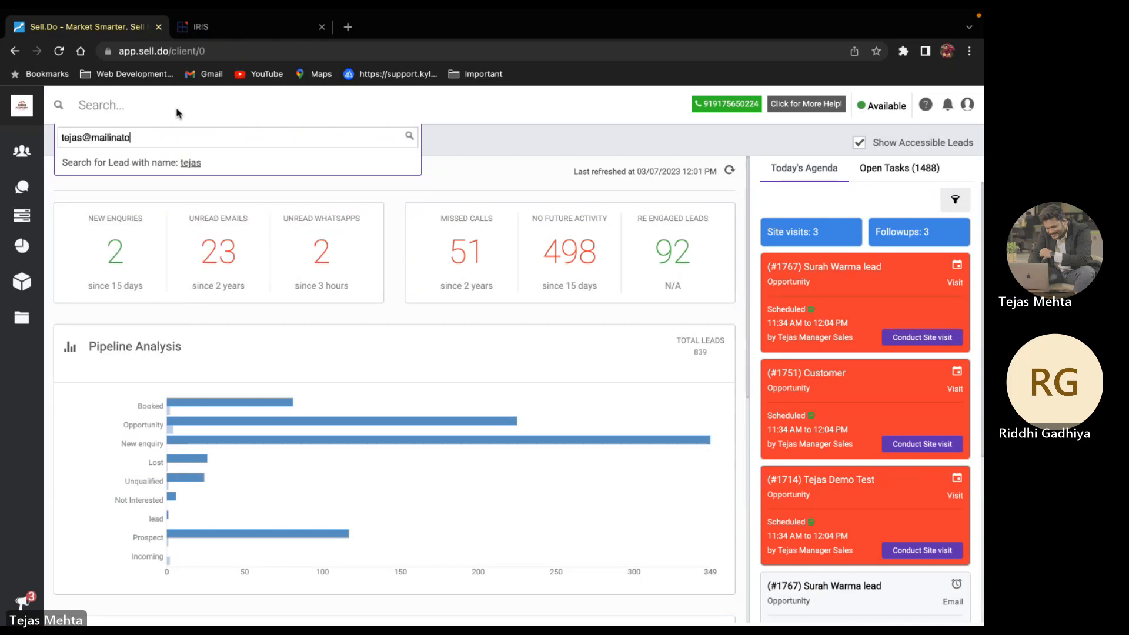
left_click(239, 166)
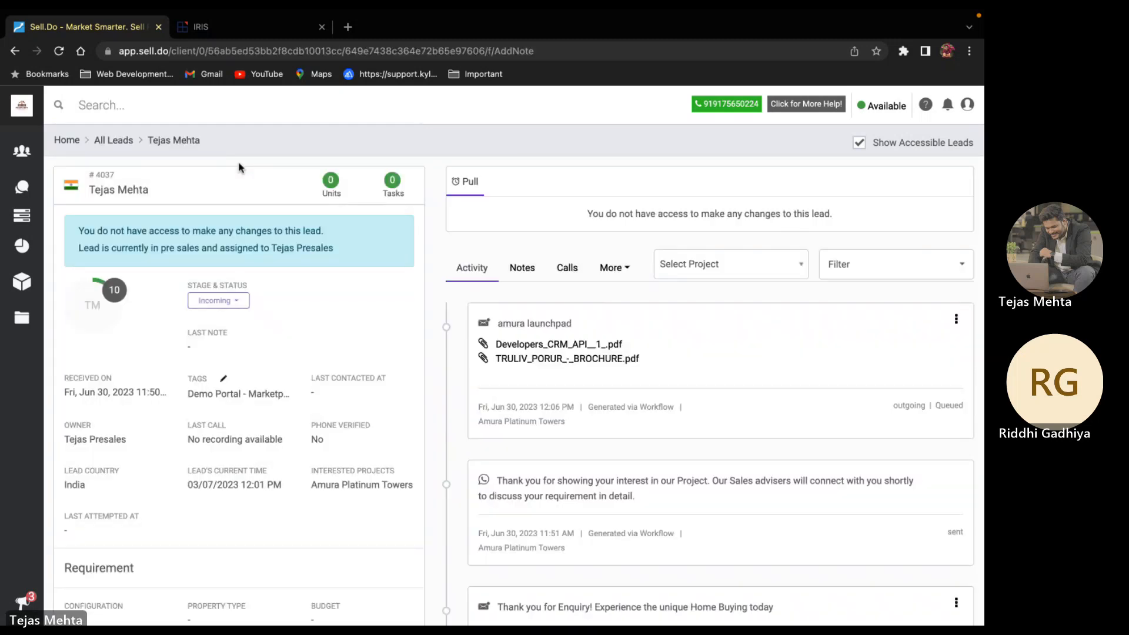
left_click(968, 106)
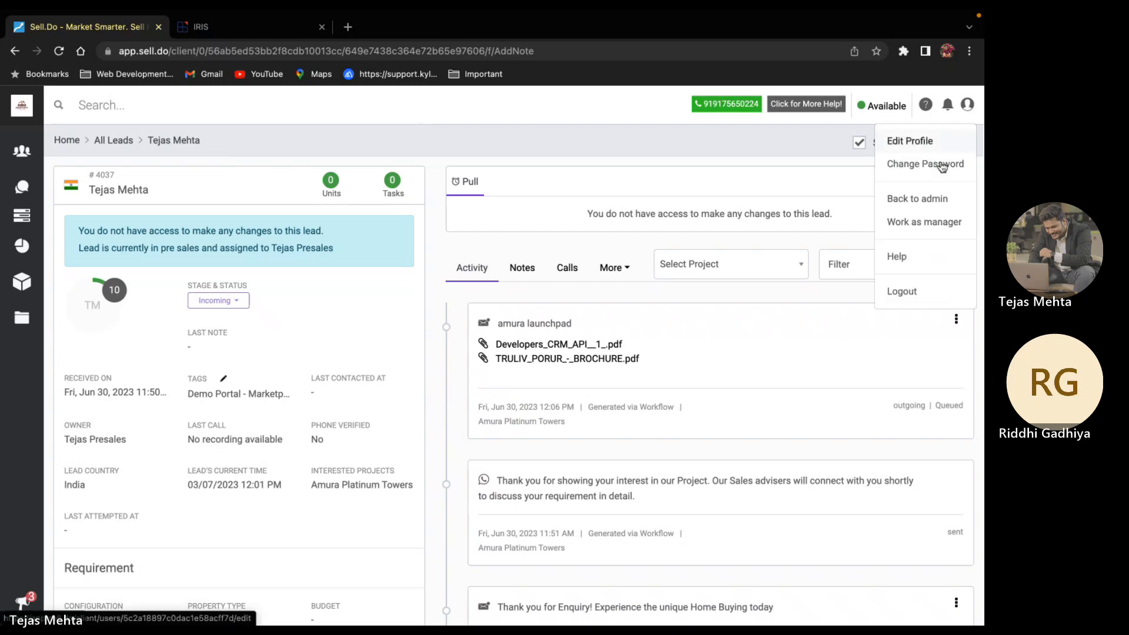
Switch back to the admin account and log in as the manager-level sales user
left_click(921, 202)
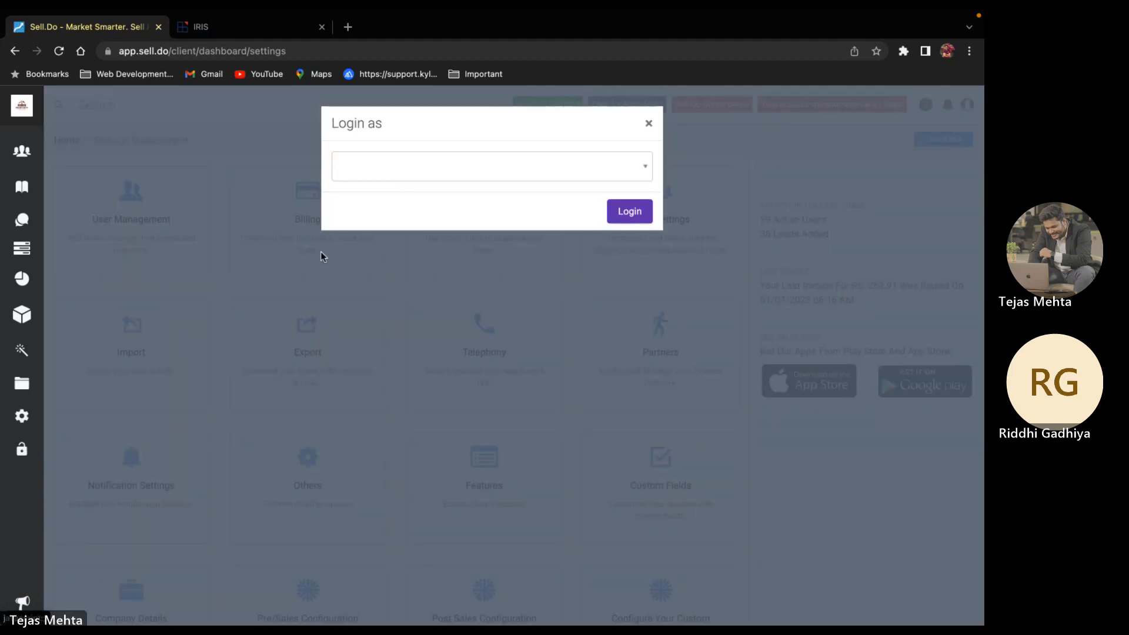
left_click(648, 123)
left_click(135, 107)
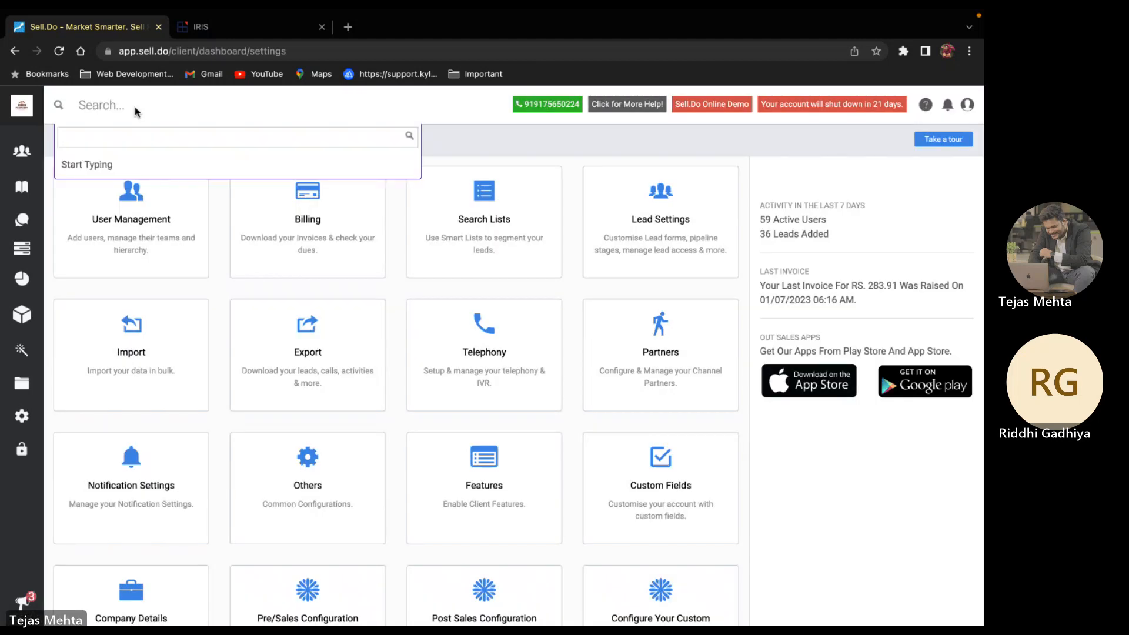
mouse_move(23, 153)
left_click(81, 227)
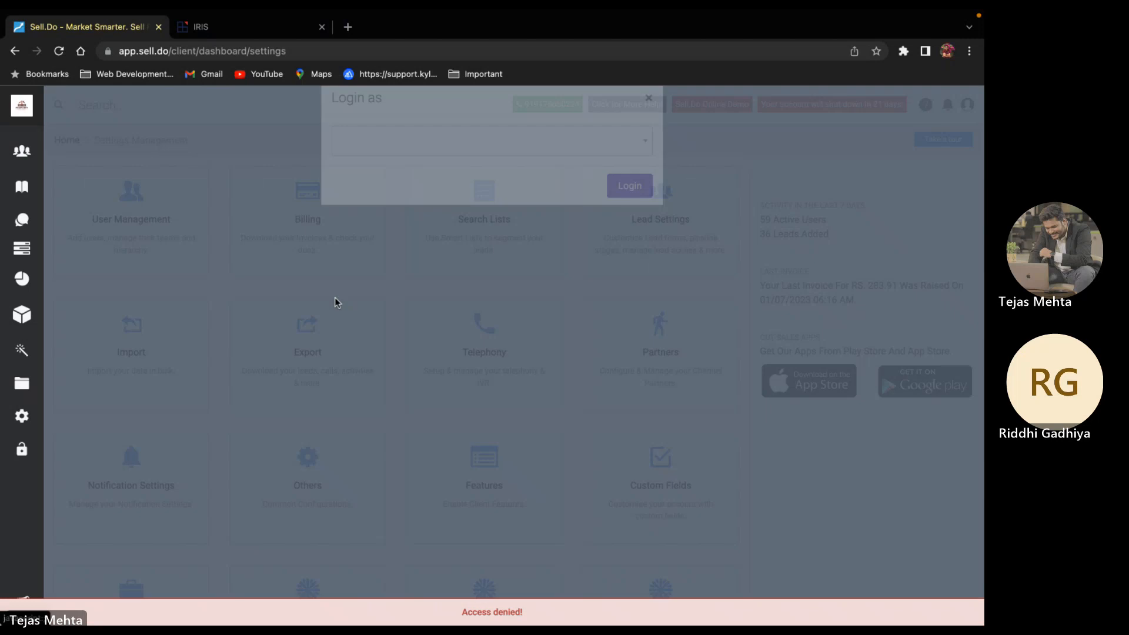
left_click(399, 167)
type("Tejas")
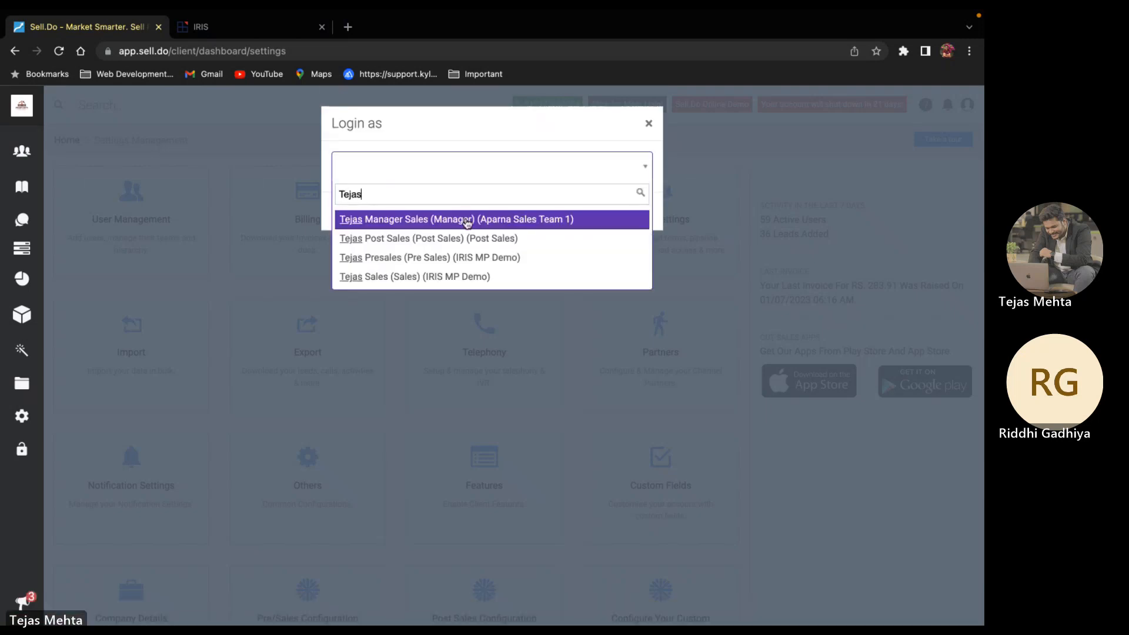
left_click(467, 220)
left_click(634, 212)
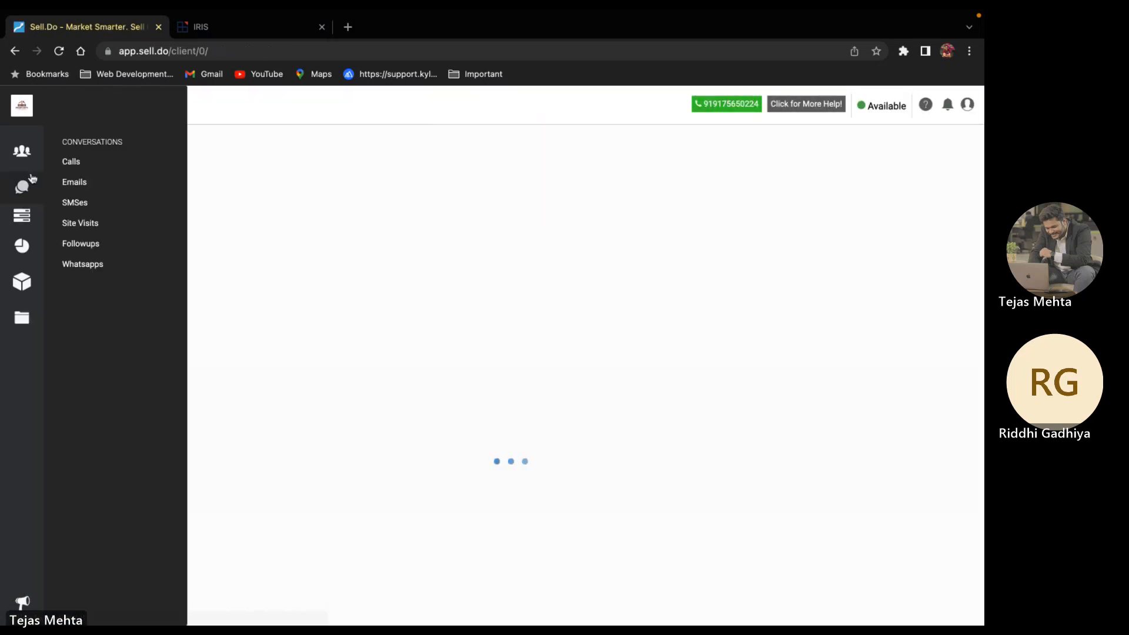
Open the All Site Visits list from the sidebar
mouse_move(22, 158)
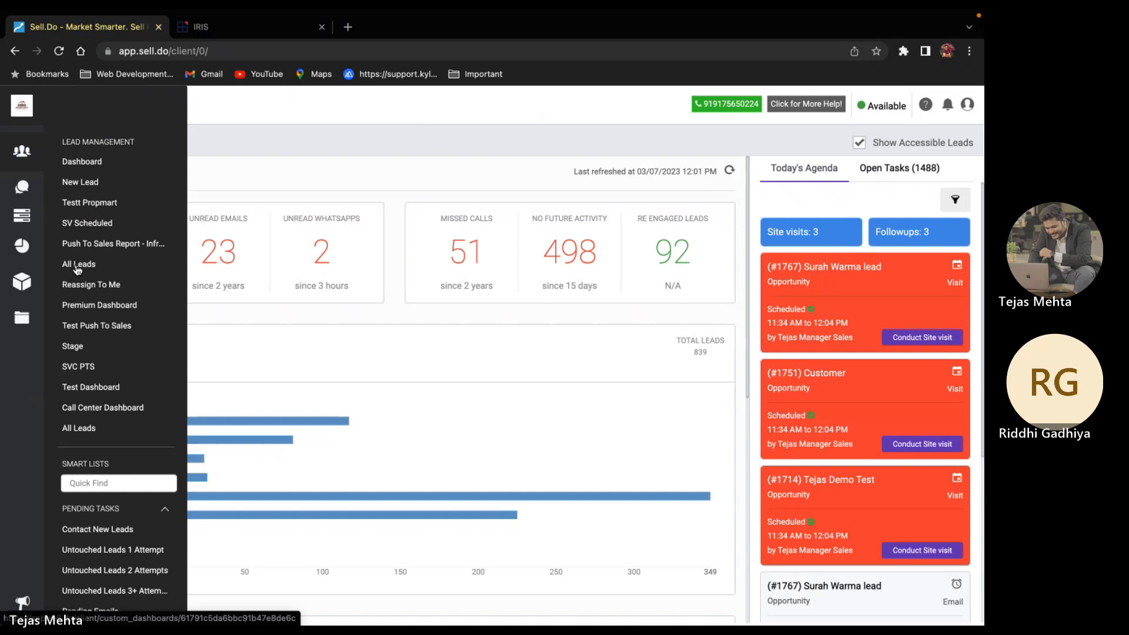
left_click(77, 266)
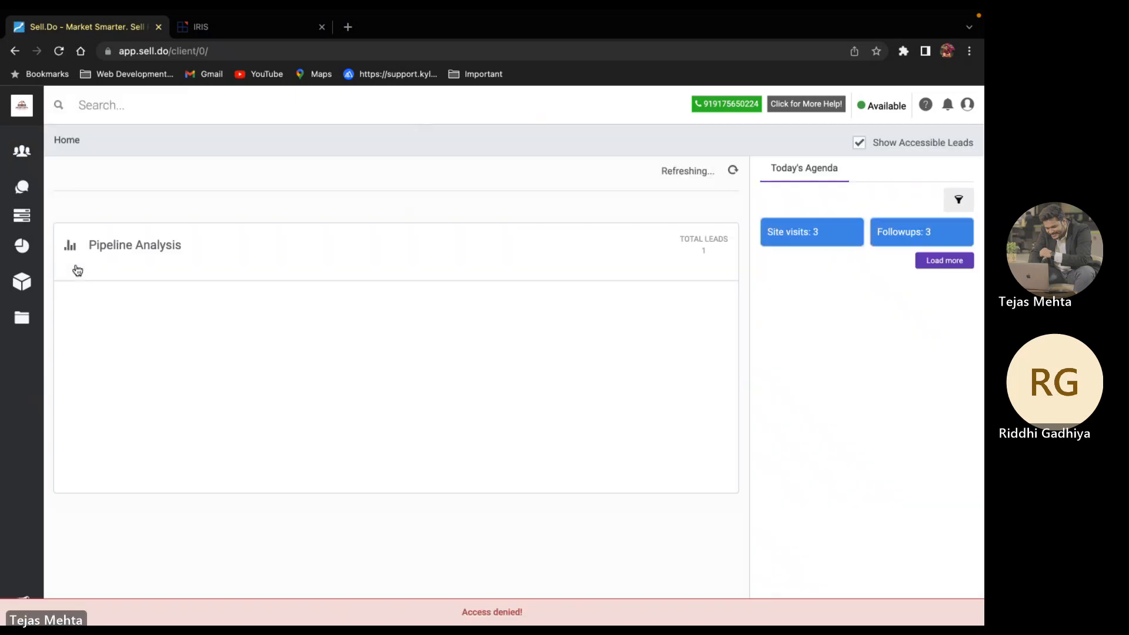
mouse_move(22, 187)
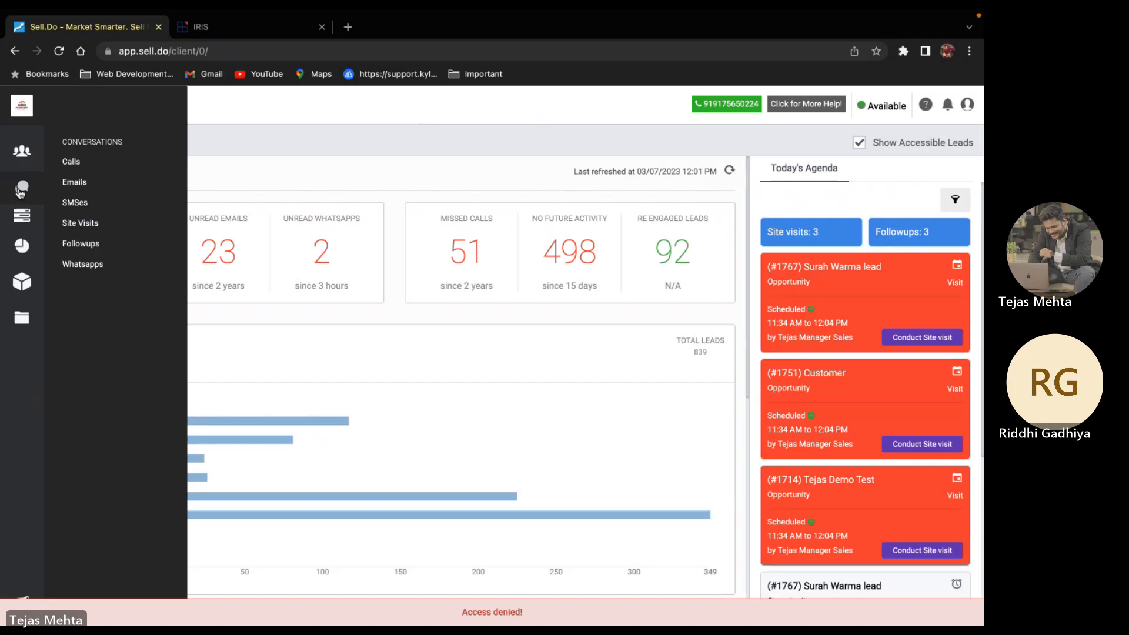
left_click(83, 223)
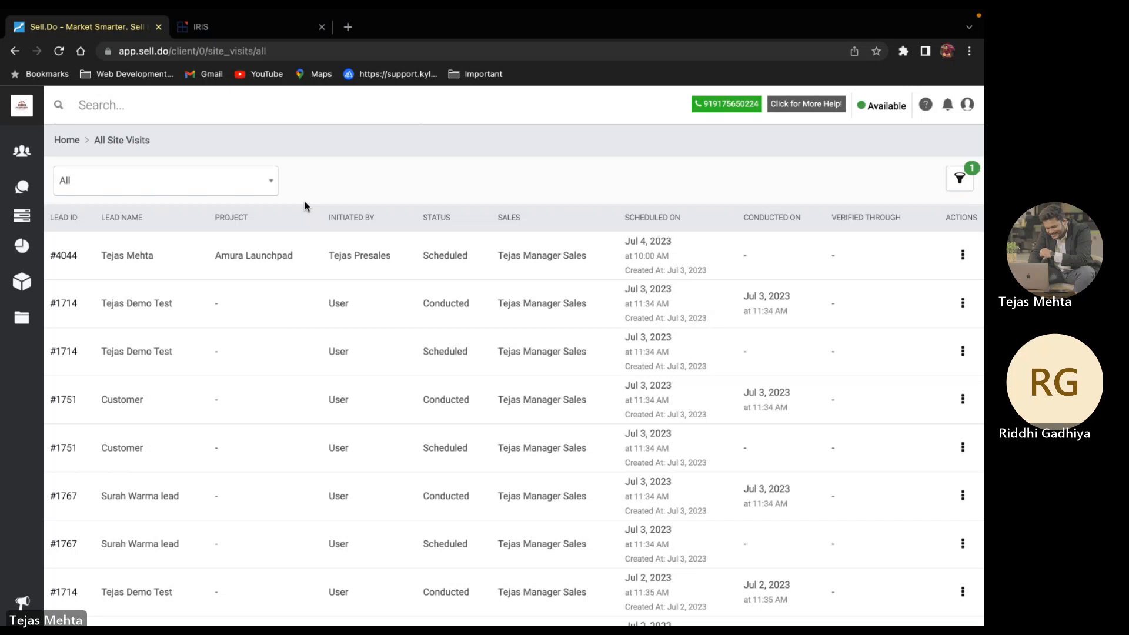
Open lead #4044 from the site visits list and review its activity timeline
left_click(74, 255)
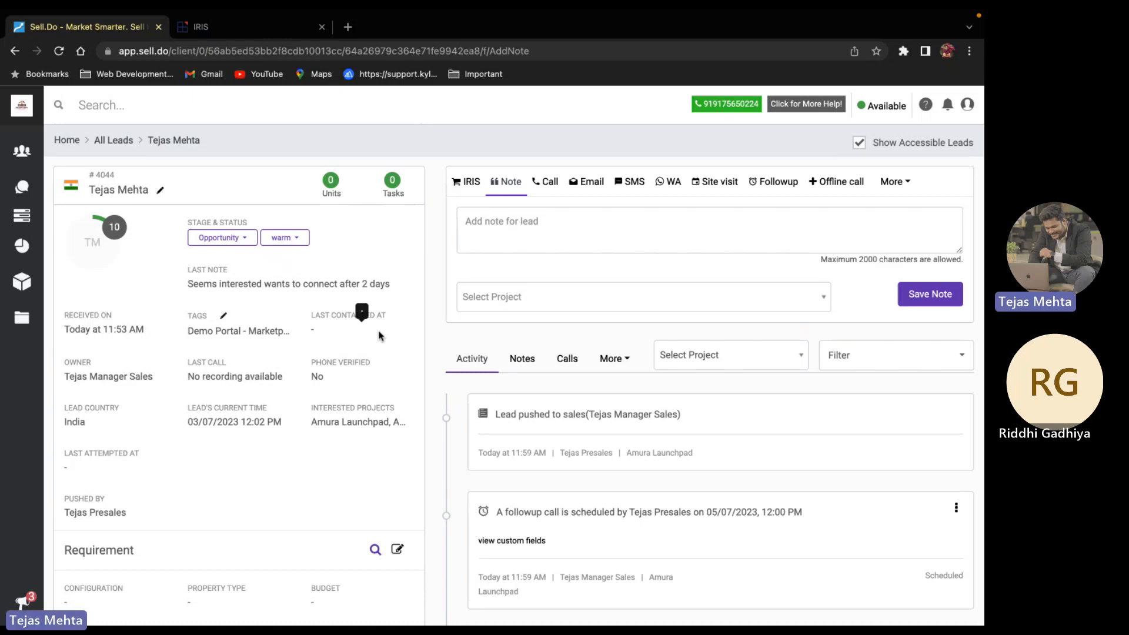
scroll(621, 472, "down", 15)
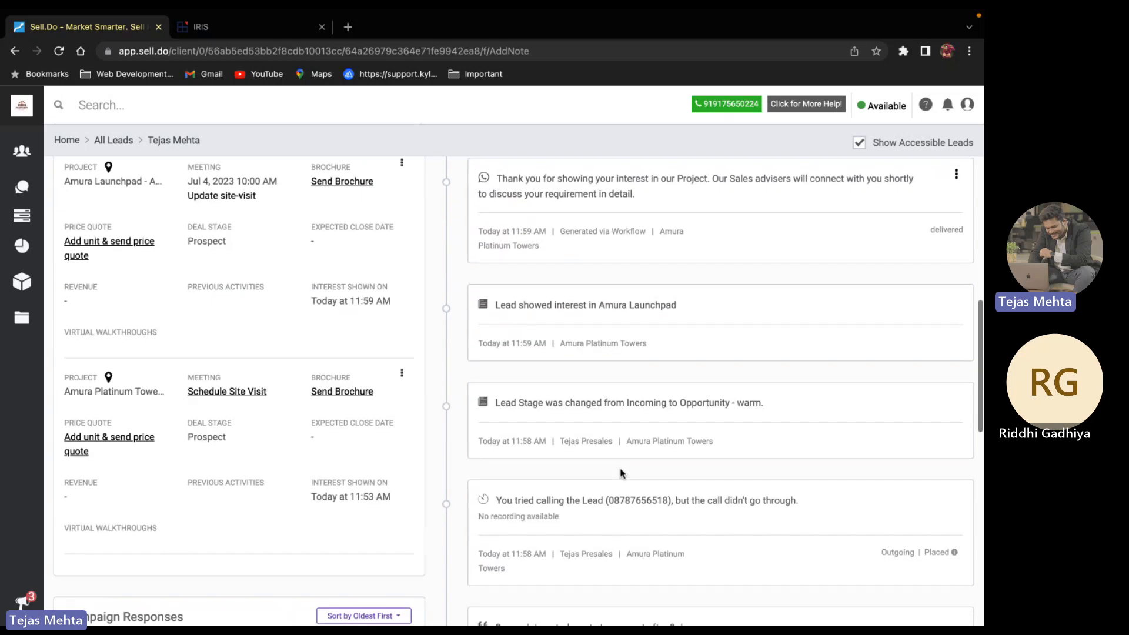
scroll(617, 500, "down", 5)
scroll(614, 525, "up", 2)
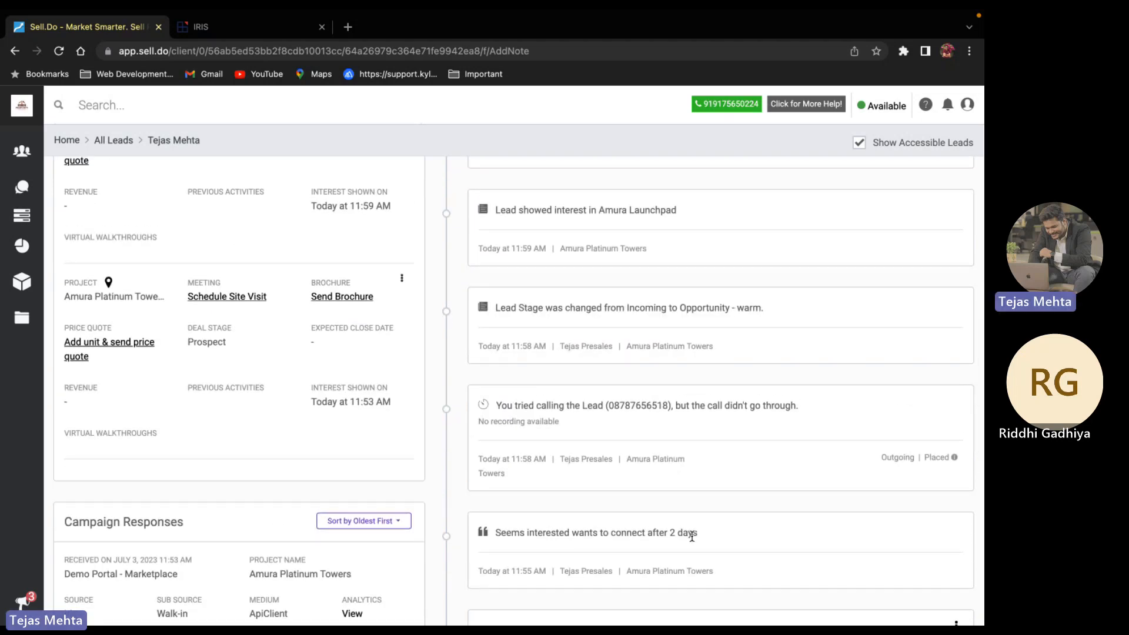
scroll(692, 537, "up", 5)
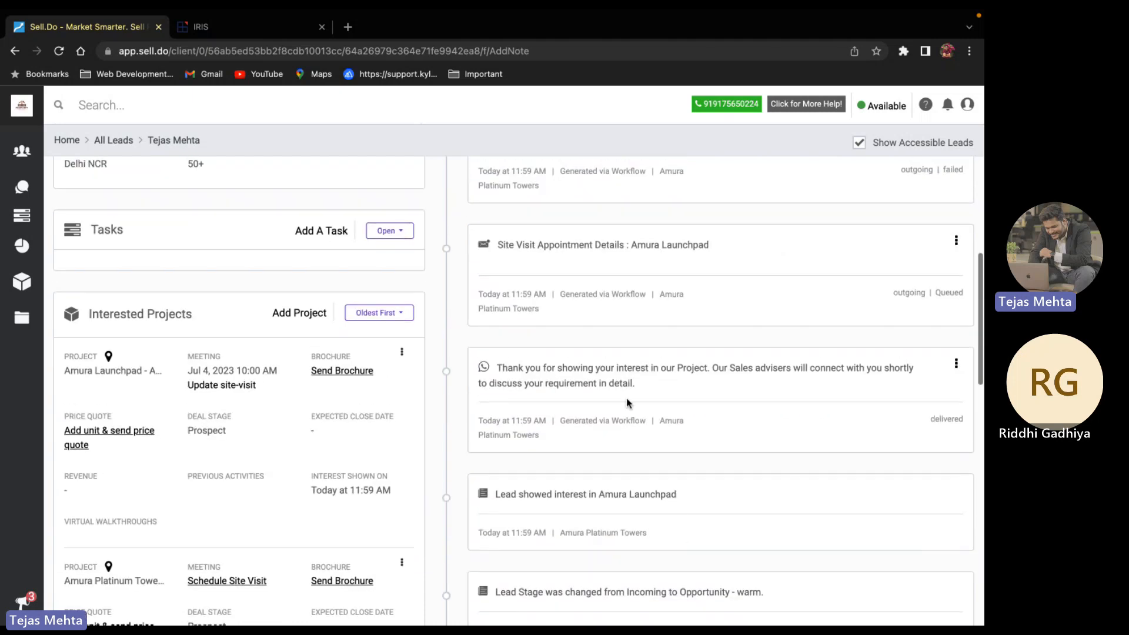
scroll(627, 400, "up", 1)
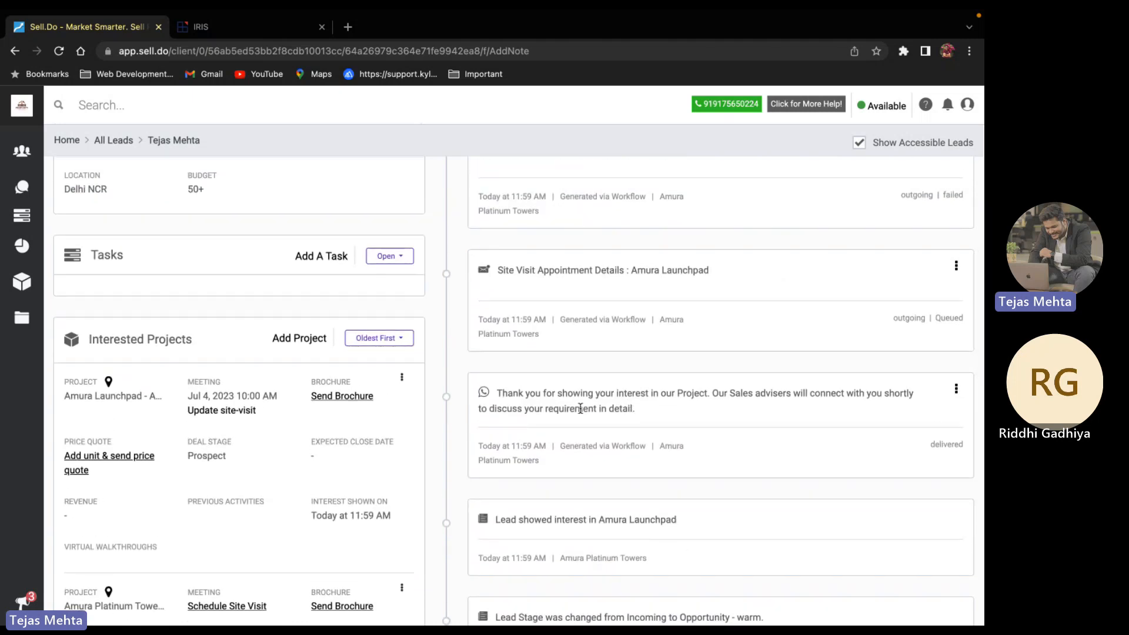
left_click_drag(499, 393, 667, 408)
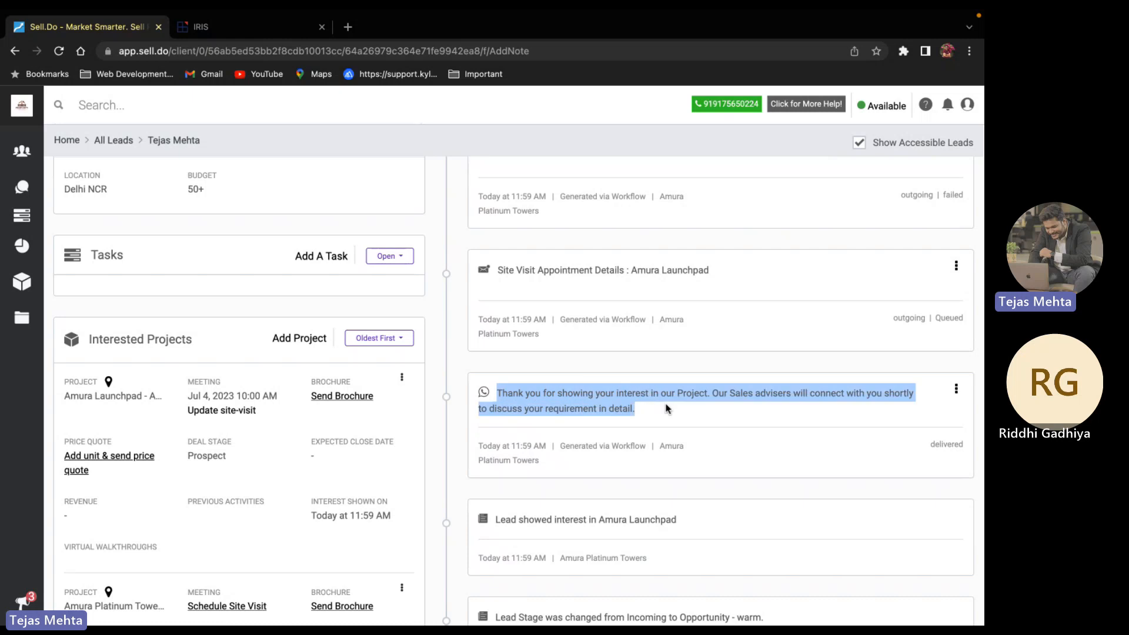
left_click(669, 407)
scroll(670, 407, "up", 1)
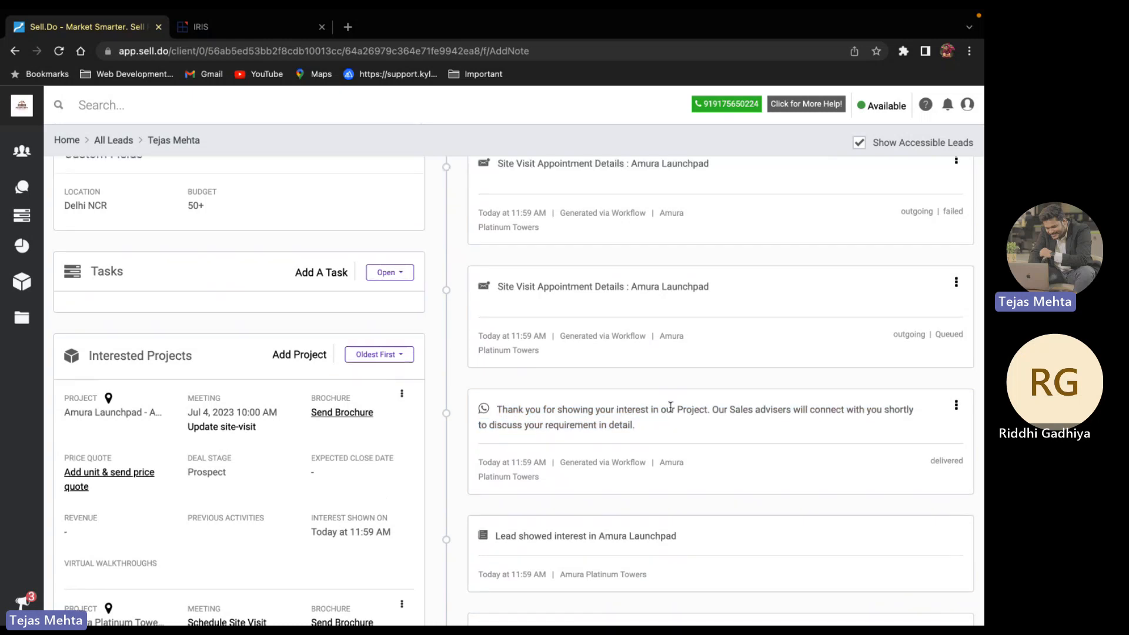
scroll(670, 407, "up", 7)
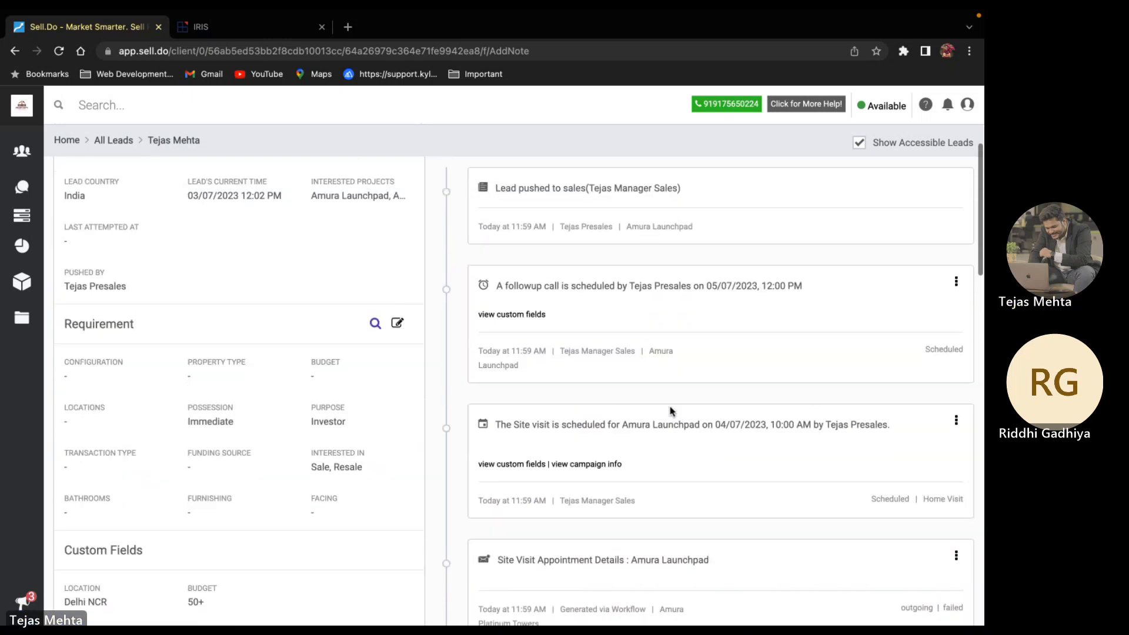
scroll(671, 411, "up", 1)
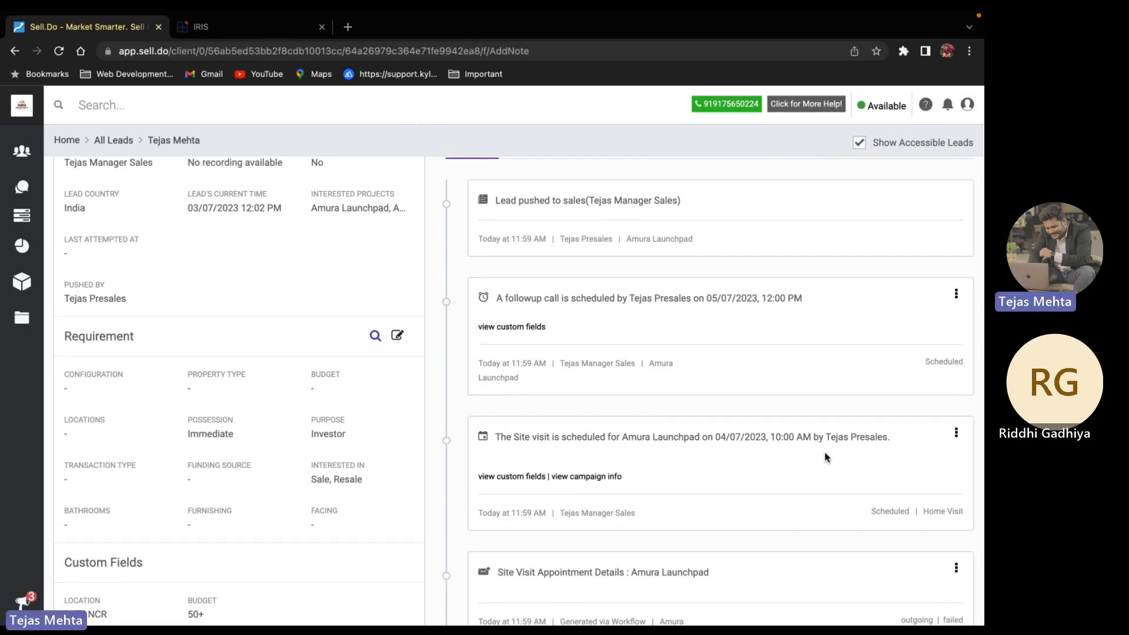
scroll(825, 458, "up", 4)
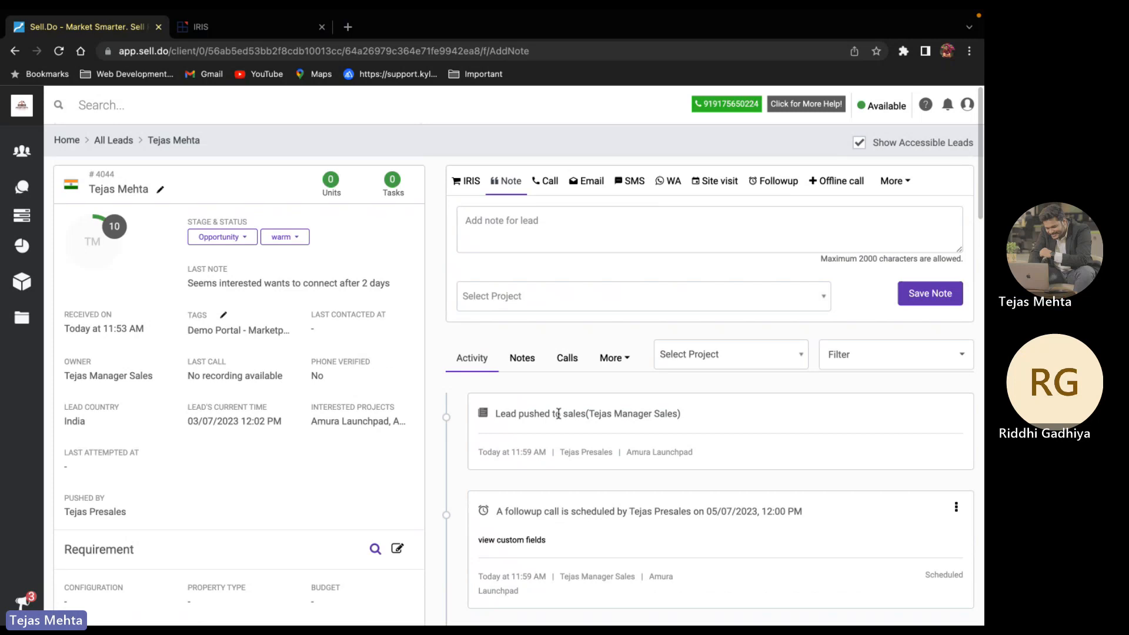
Filter the timeline to site visits and mark the scheduled visit as conducted
left_click(609, 359)
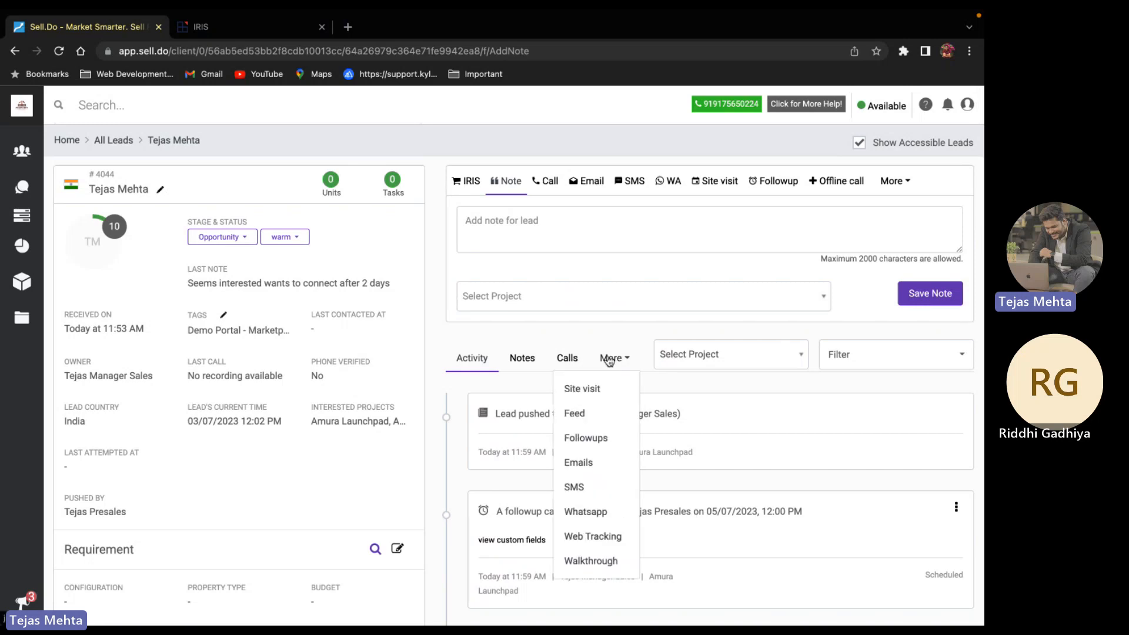
left_click(595, 389)
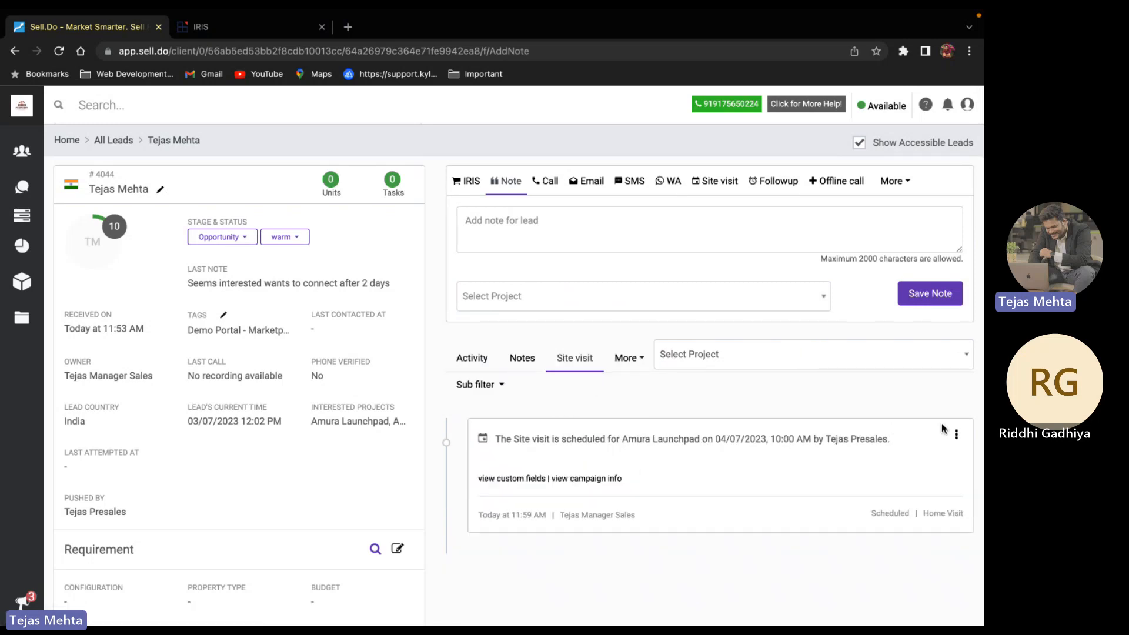
left_click(956, 434)
left_click(916, 505)
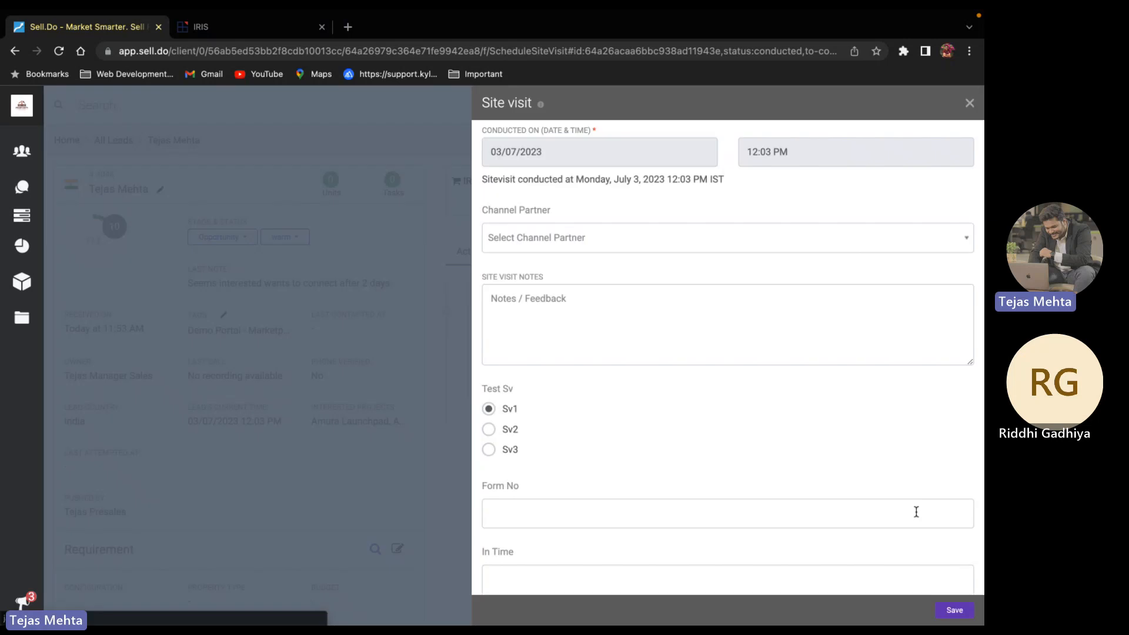
scroll(608, 297, "down", 3)
scroll(610, 299, "up", 3)
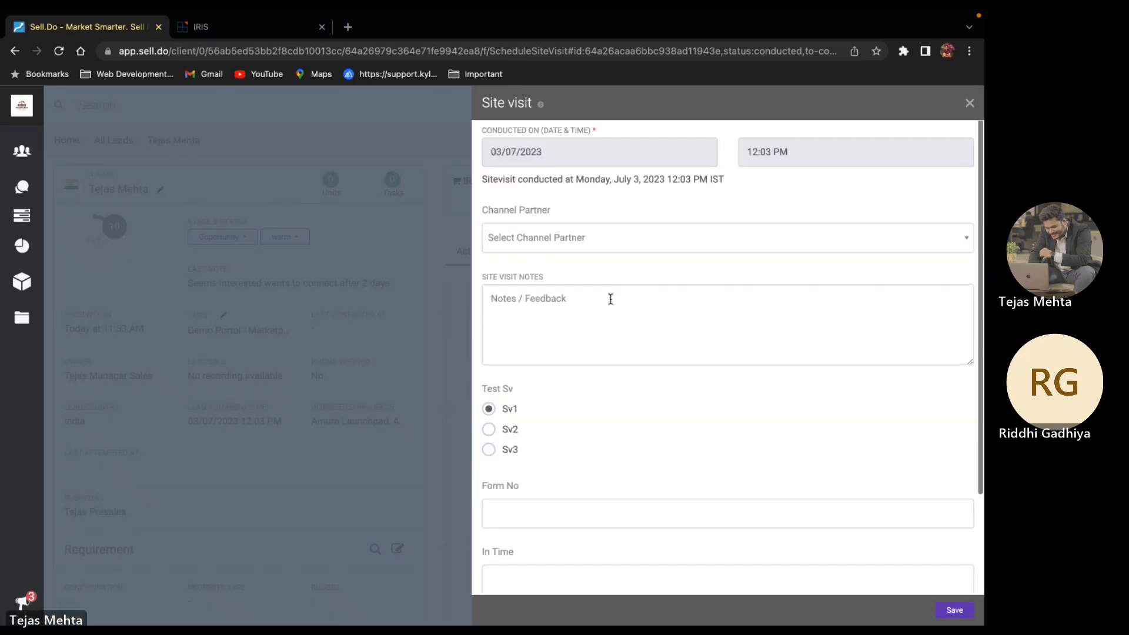
Write site visit notes saying the customer wants to check the property tomorrow evening
left_click(537, 305)
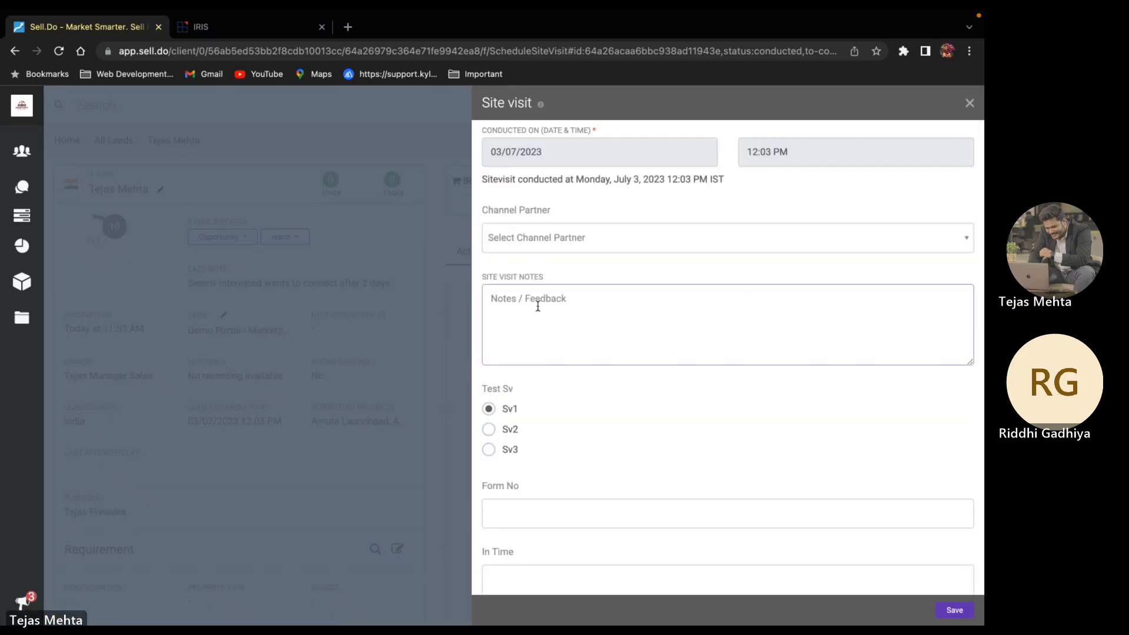
type("Meet with the c")
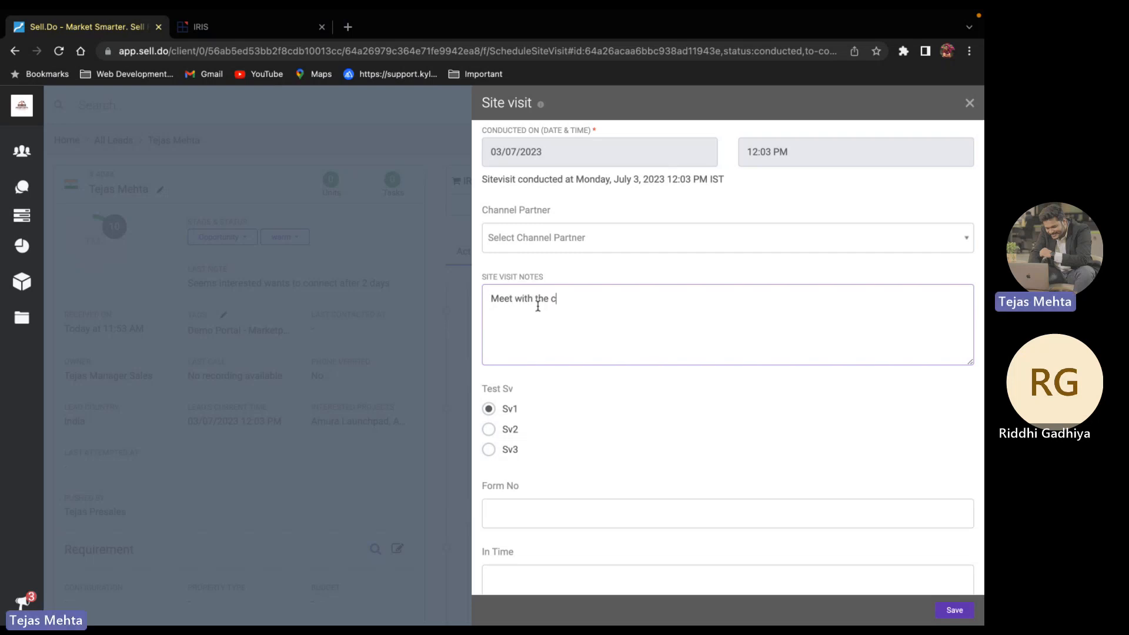
type("ustomer. The ")
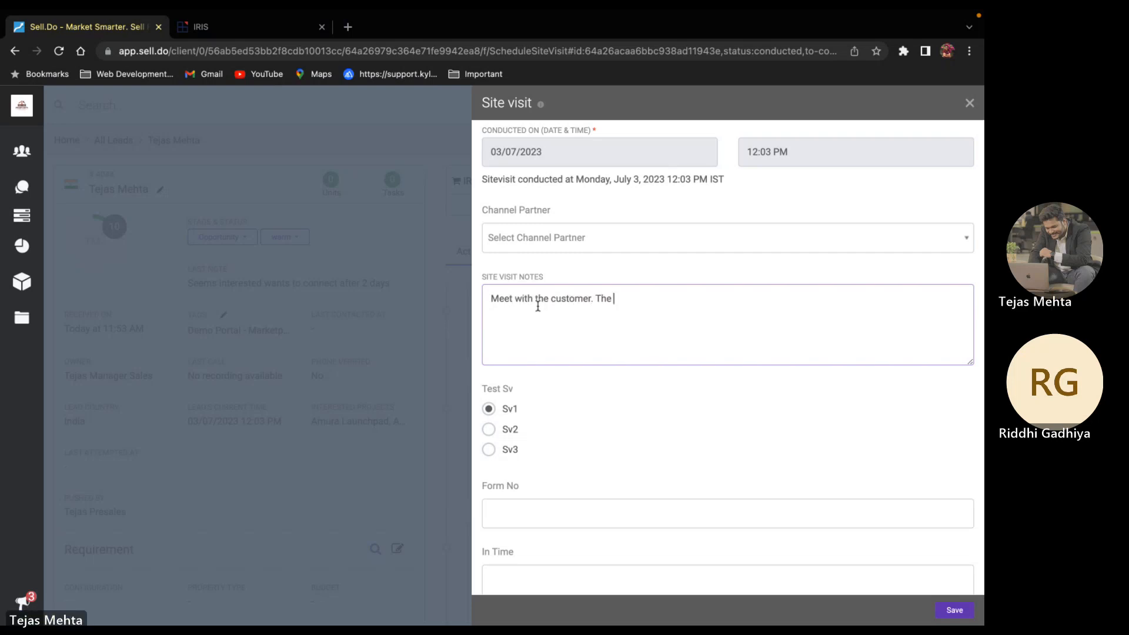
type("Customer is int")
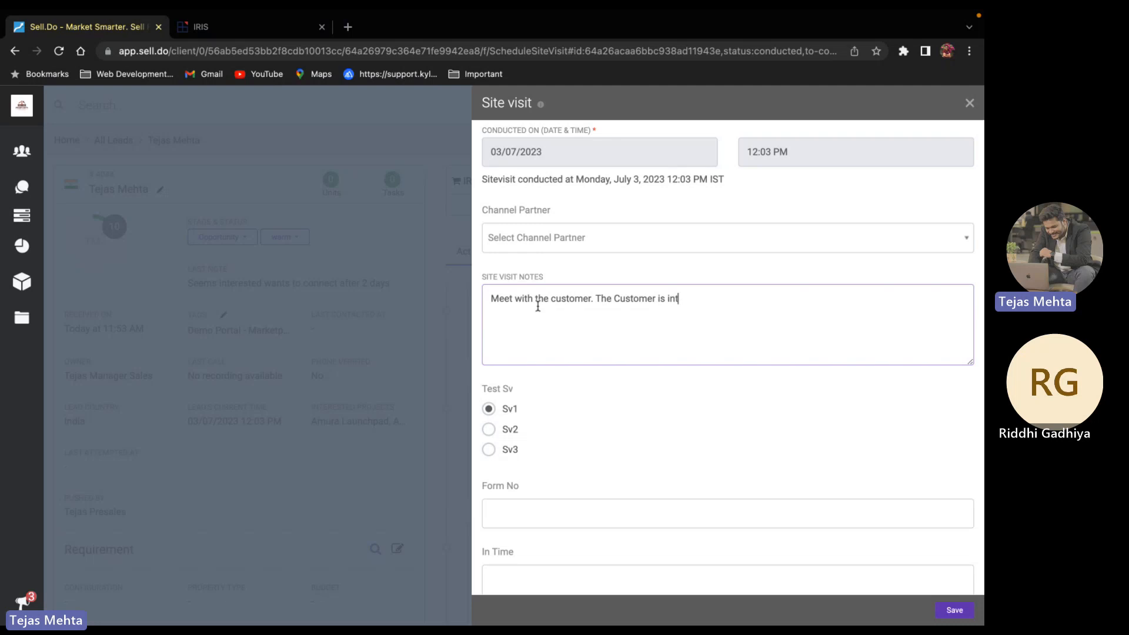
type("eresgt")
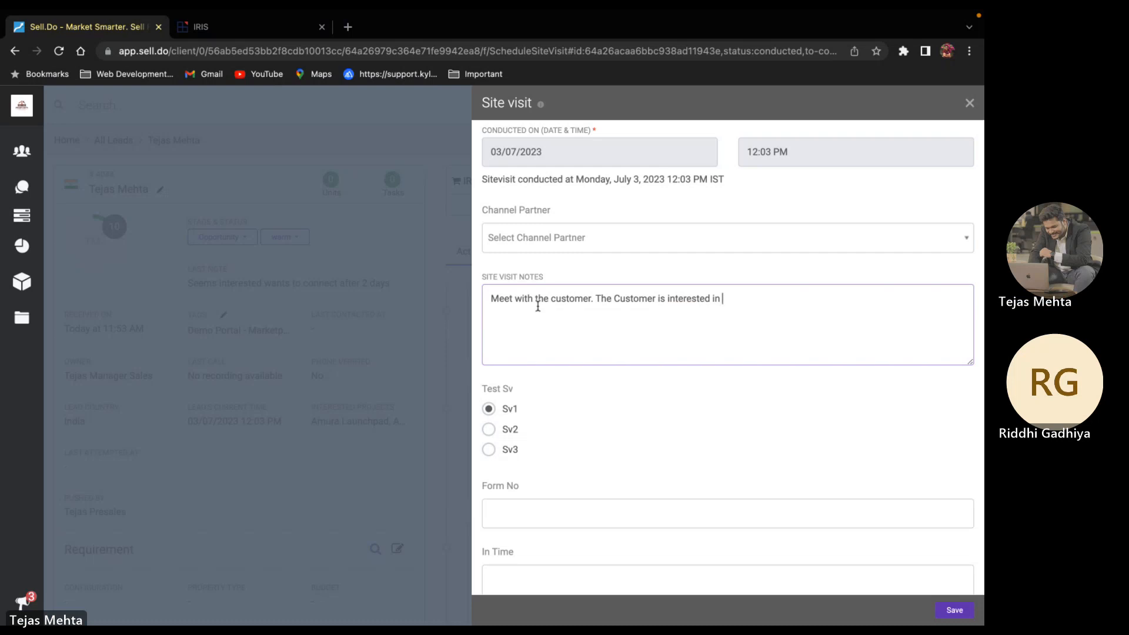
type(" checing")
key("BackSpace")
key("BackSpace")
key("BackSpace")
type("kung th")
key("BackSpace")
key("BackSpace")
key("BackSpace")
key("BackSpace")
key("BackSpace")
type("ing rhthe pro")
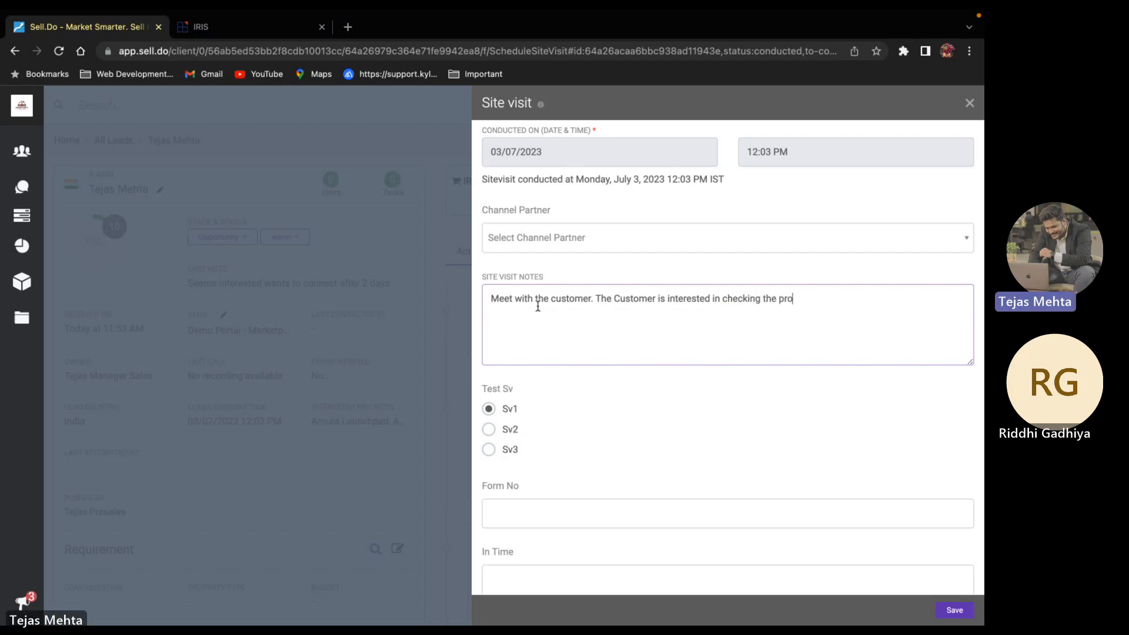
type("perty tomorr")
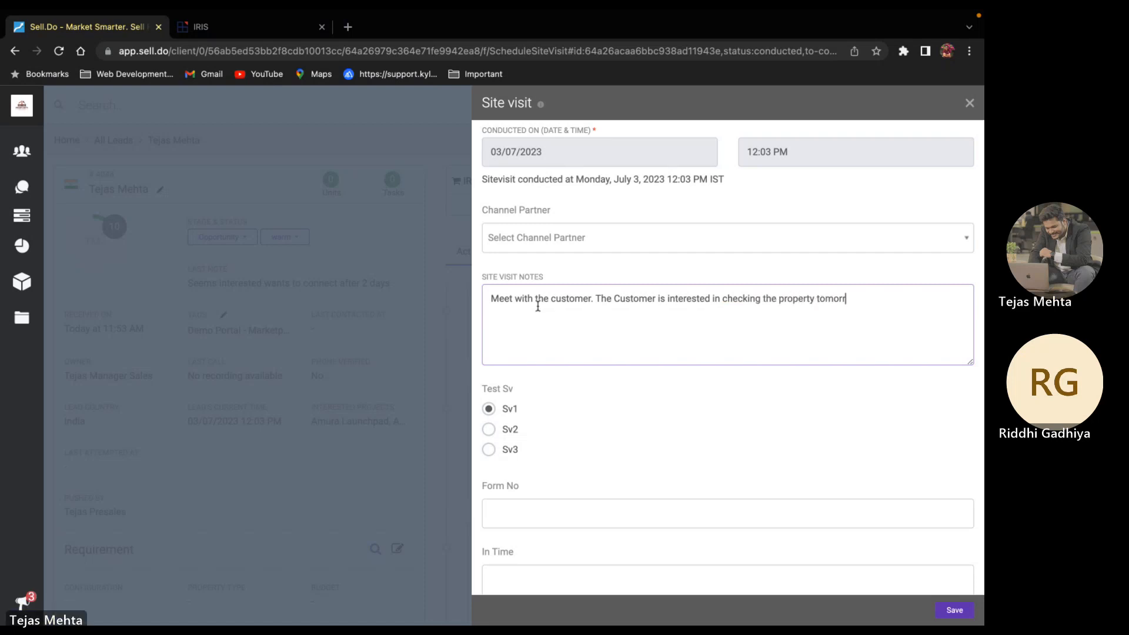
type("ow eveni")
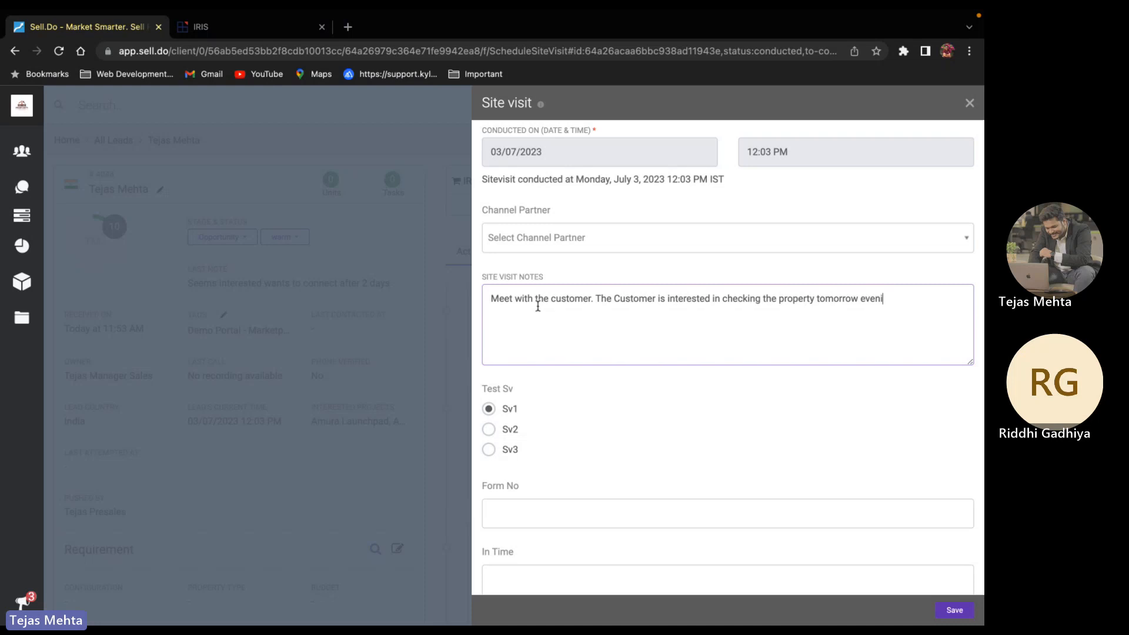
type("ng")
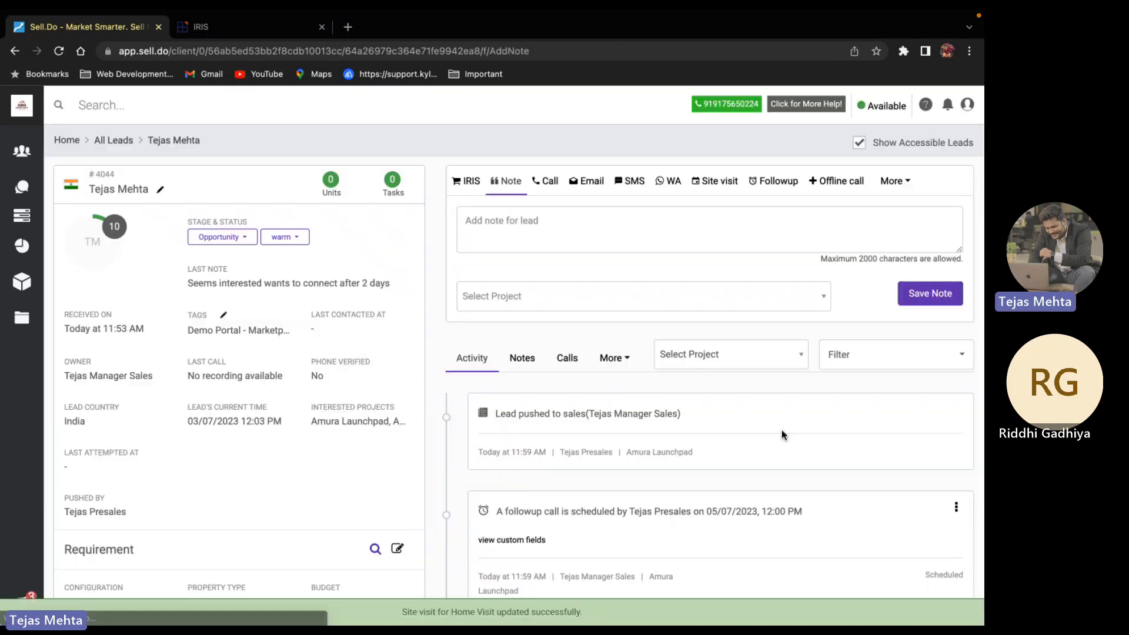
Start a new site visit for project Amura Launchpad with type Visit
left_click(716, 182)
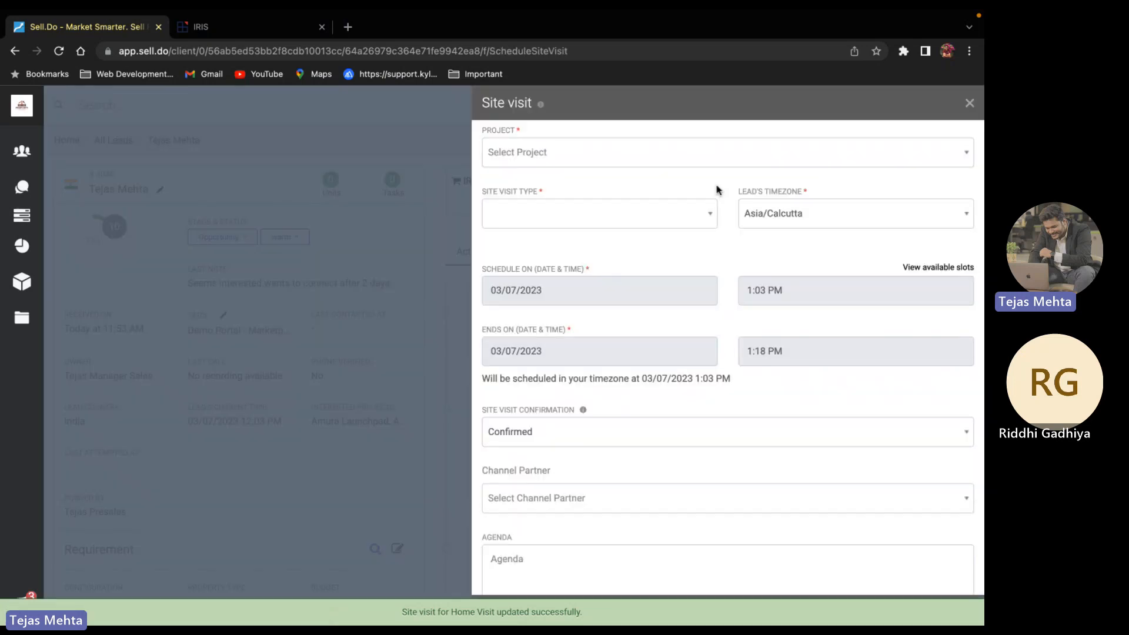
left_click(521, 151)
left_click(542, 205)
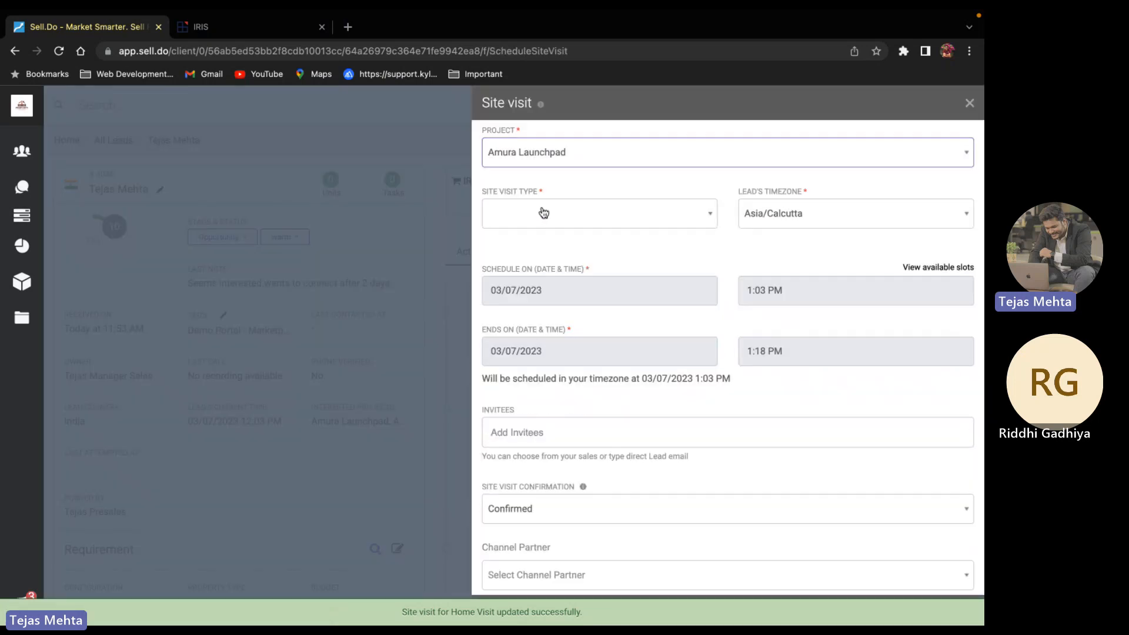
left_click(549, 225)
left_click(524, 265)
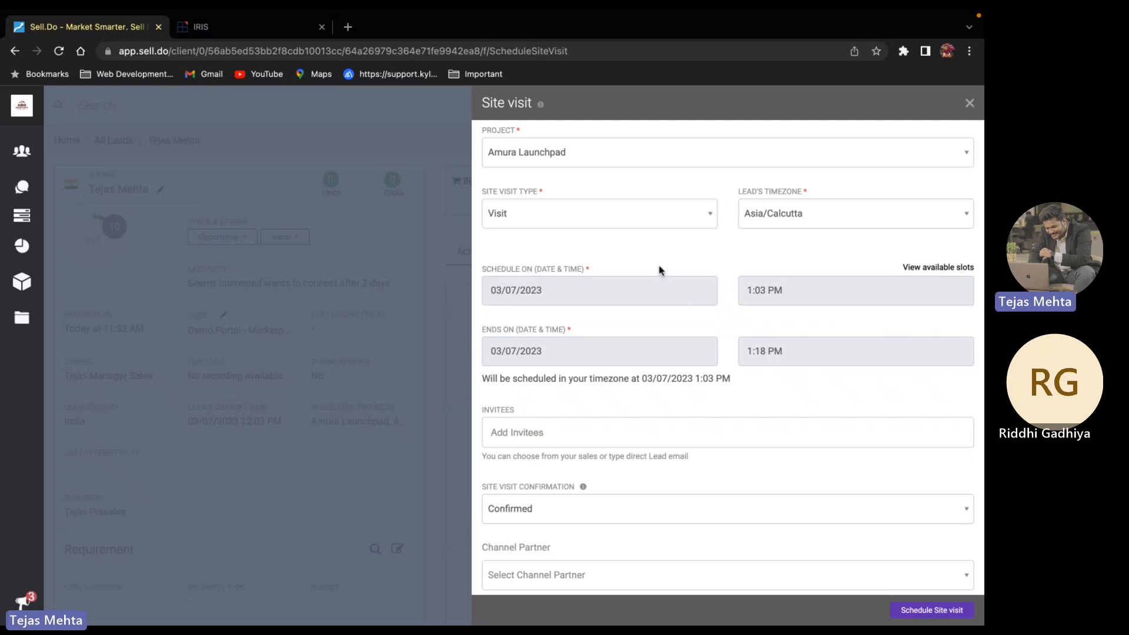
Set the visit for 4 July 2023 at 6:00 PM and schedule it
left_click(570, 297)
left_click(546, 394)
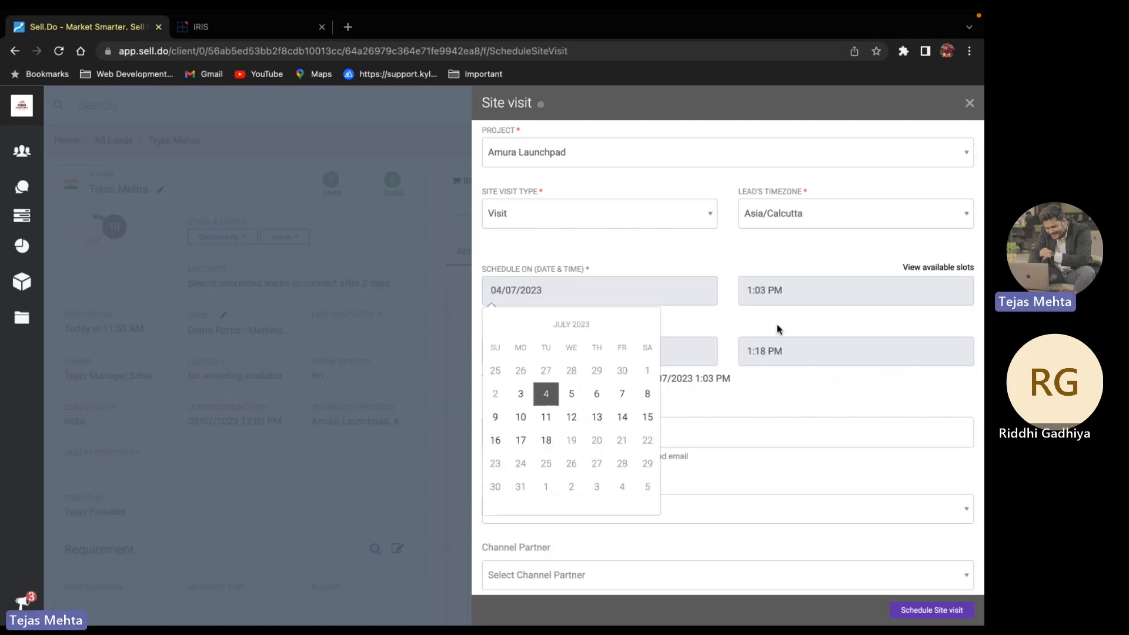
left_click(820, 289)
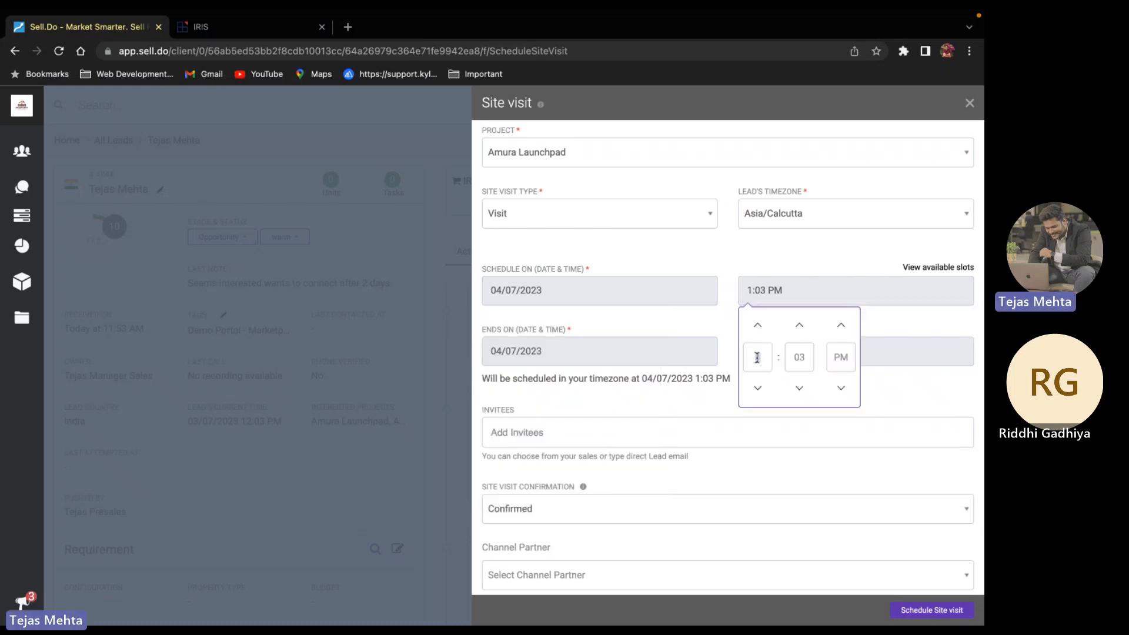
left_click(803, 357)
type("00")
left_click(651, 326)
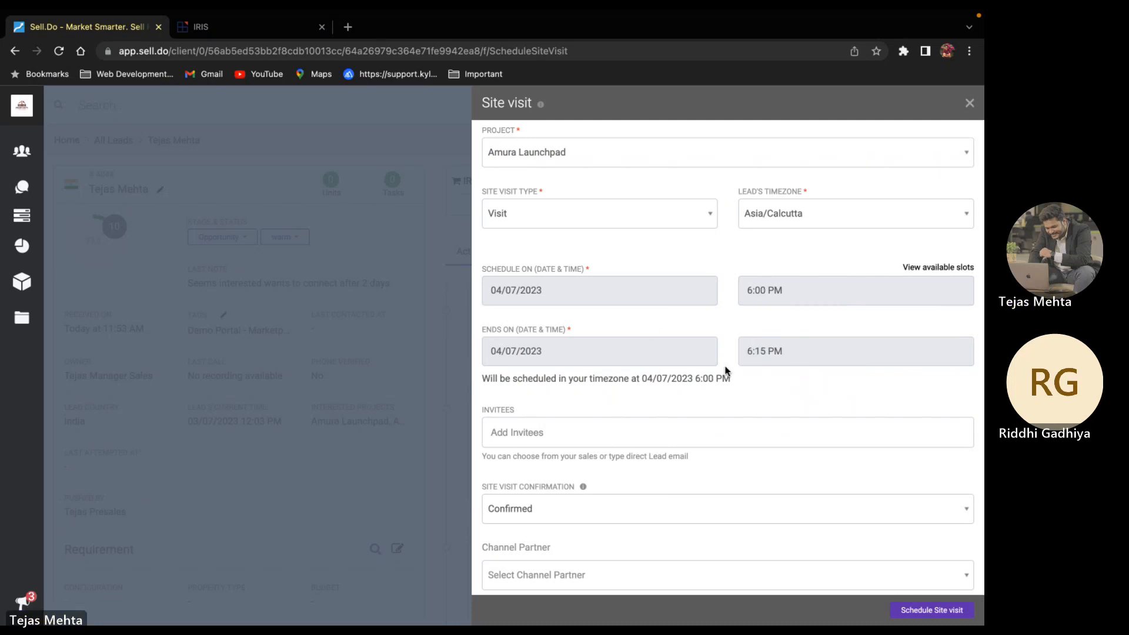
scroll(507, 424, "down", 8)
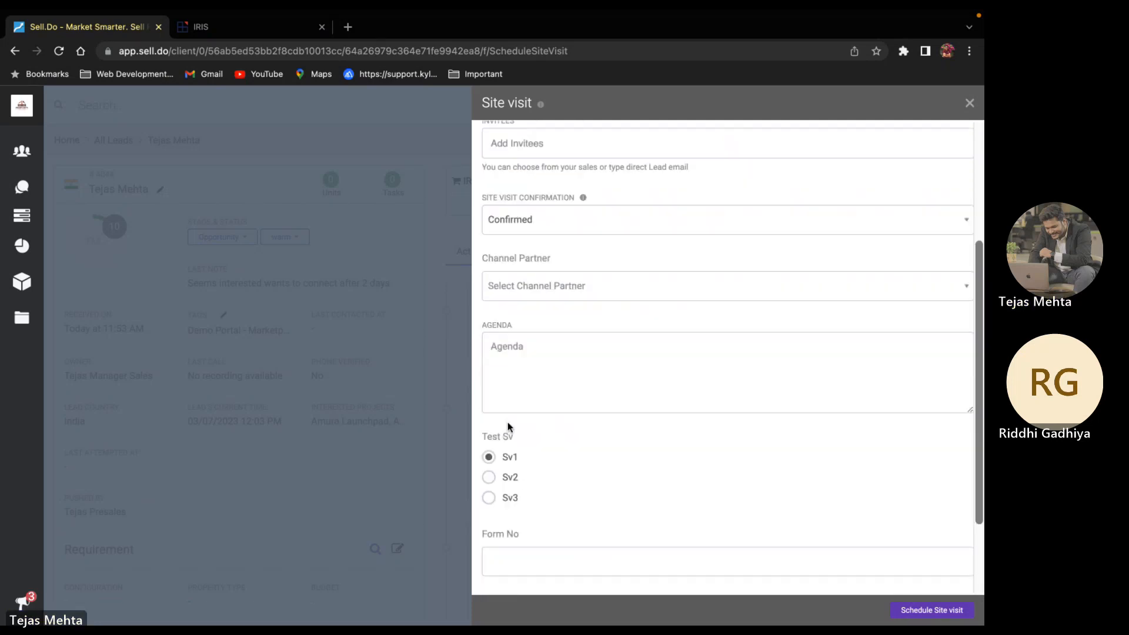
left_click(953, 612)
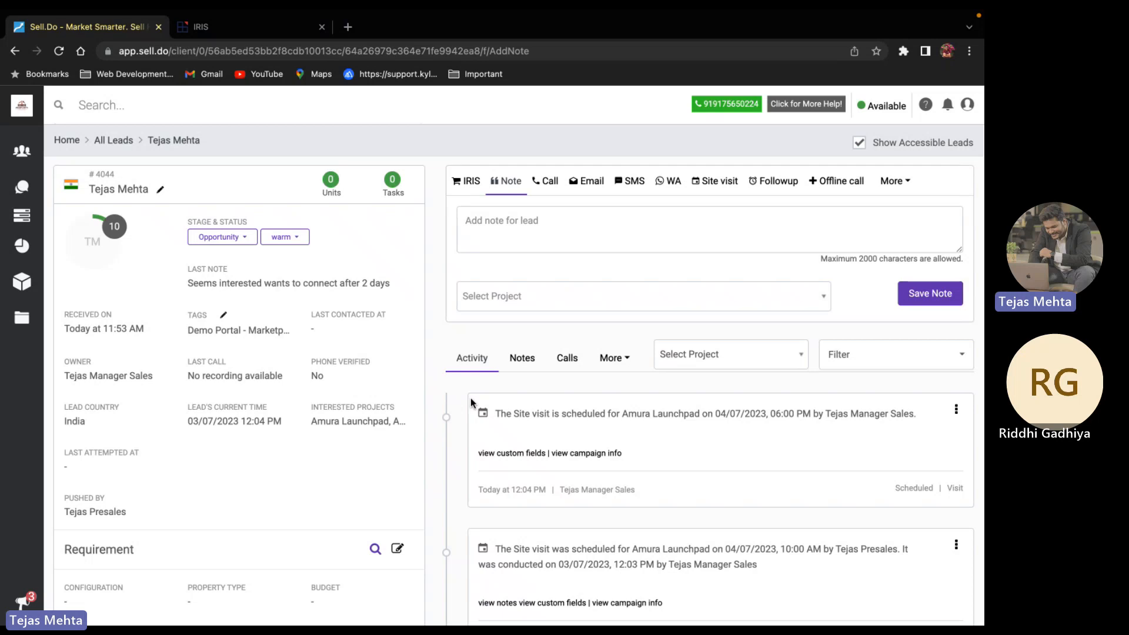
View the lead's WhatsApp messages, then switch to their email history
left_click(617, 356)
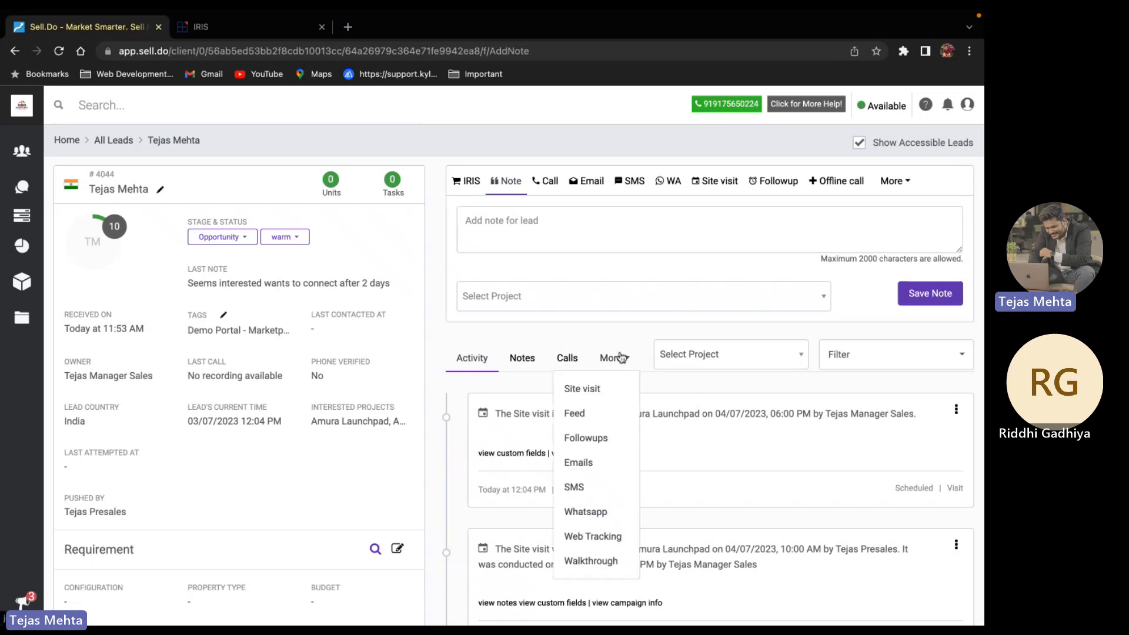
left_click(589, 509)
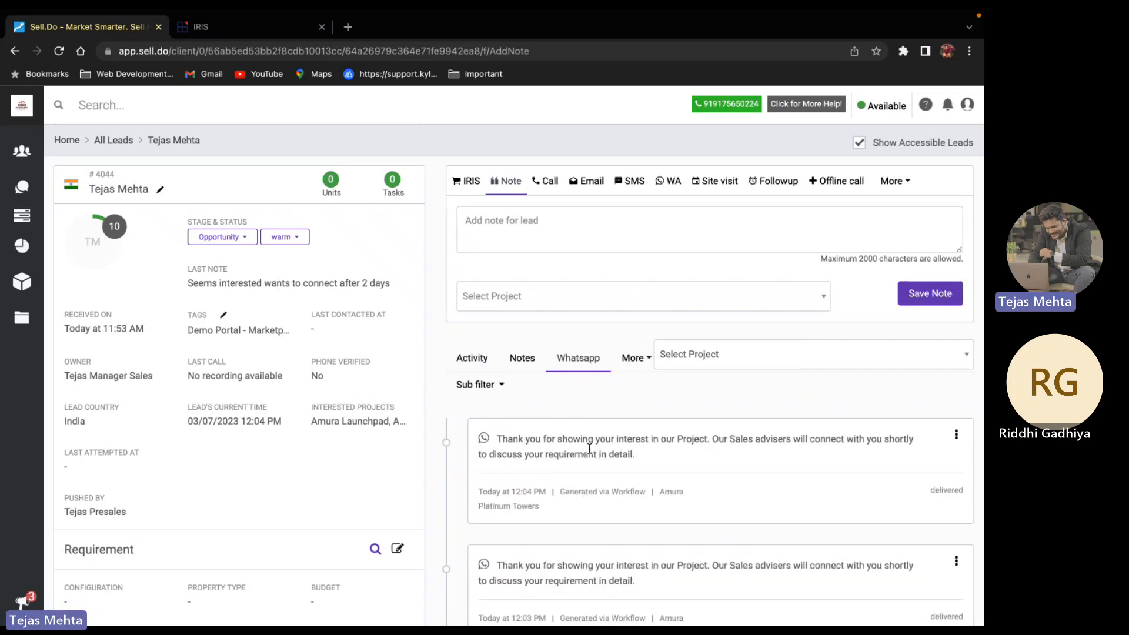
left_click(633, 357)
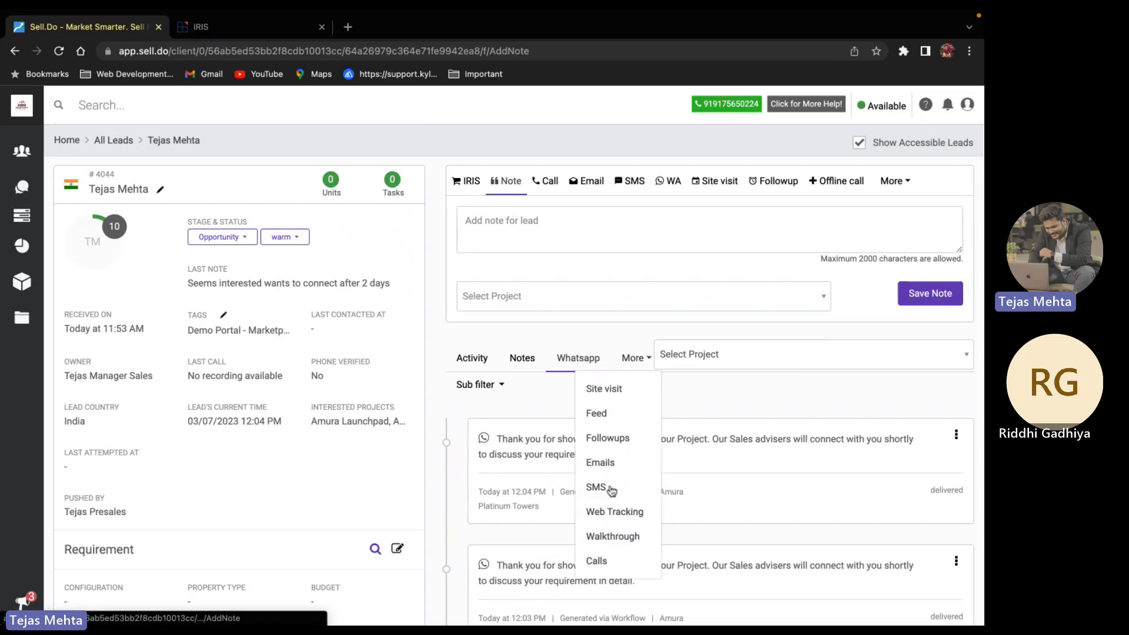
left_click(603, 463)
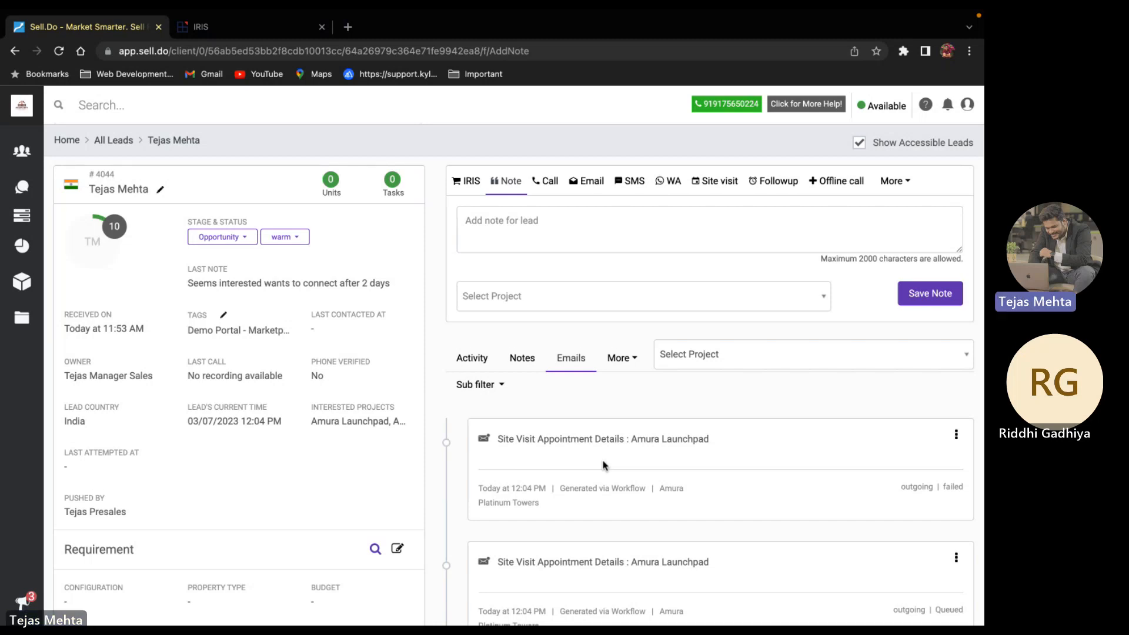
Scroll through the emails, then exit full screen and stop sharing the screen
scroll(603, 465, "down", 3)
scroll(603, 466, "down", 3)
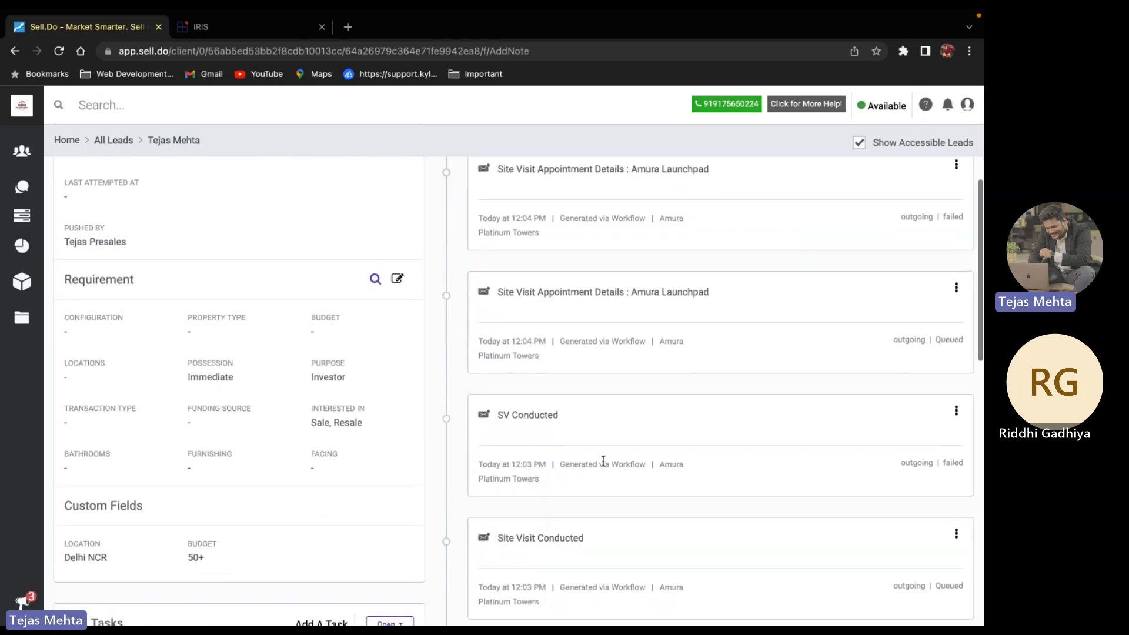
scroll(603, 465, "down", 5)
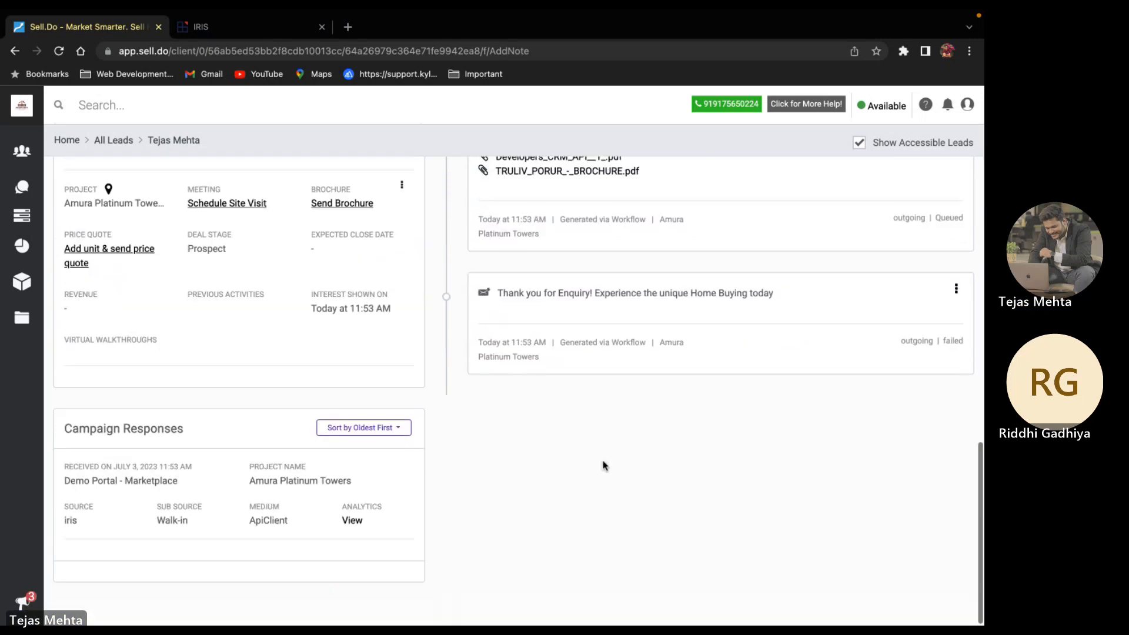
scroll(603, 465, "up", 12)
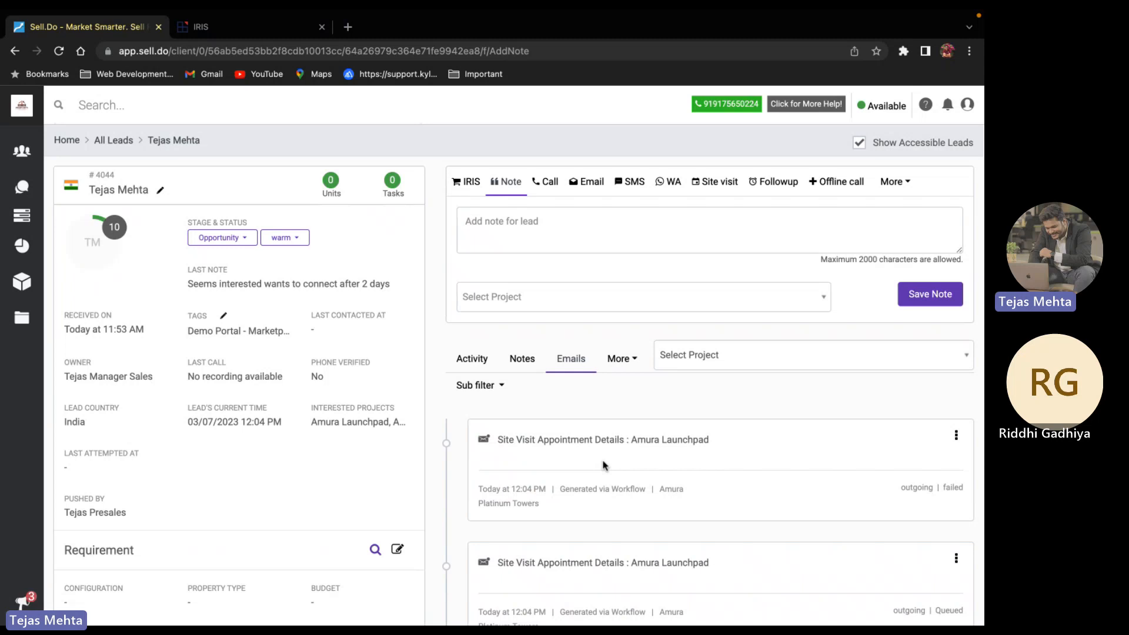
key("ctrl+Right")
key("ctrl+Right")
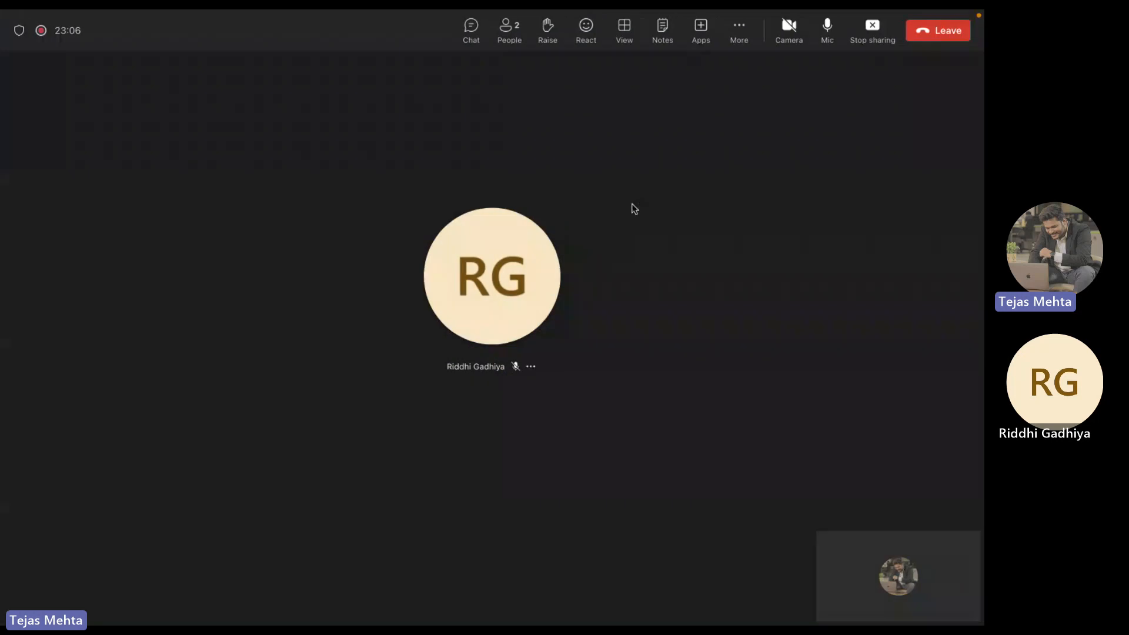
left_click(872, 29)
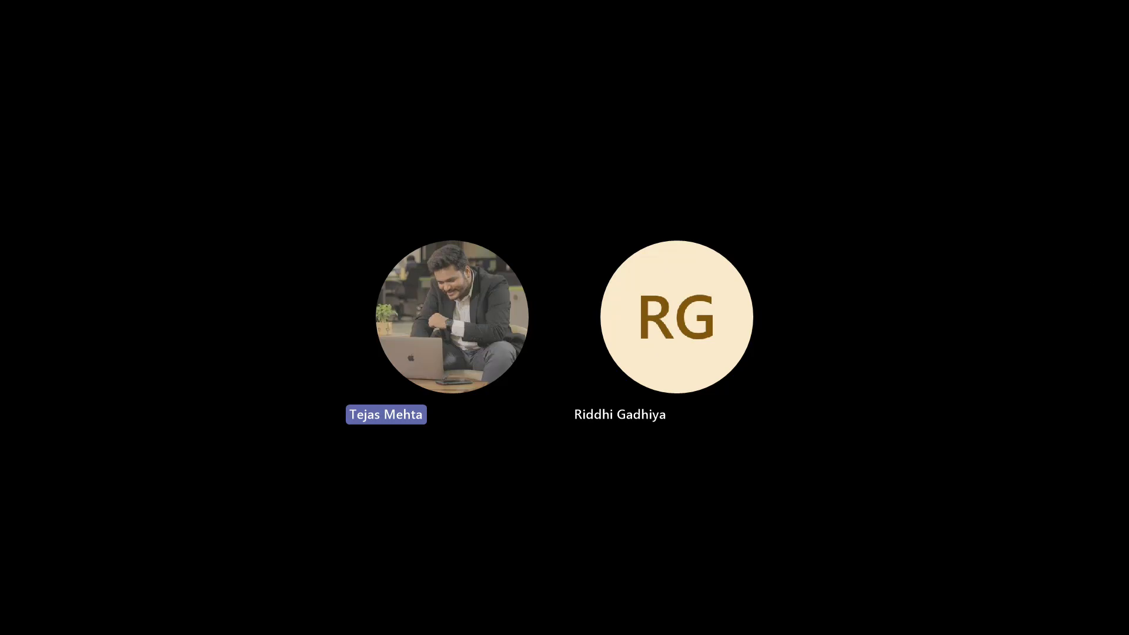
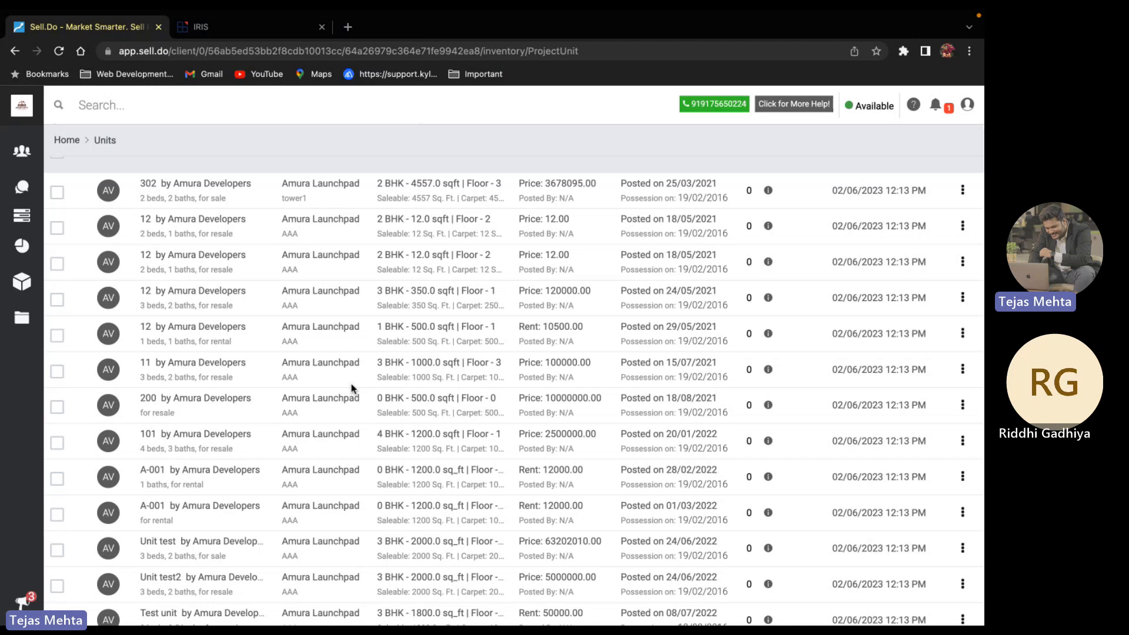
Review unit 302's inventory details, which note a cost template and payment schedule are needed
scroll(148, 182, "up", 2)
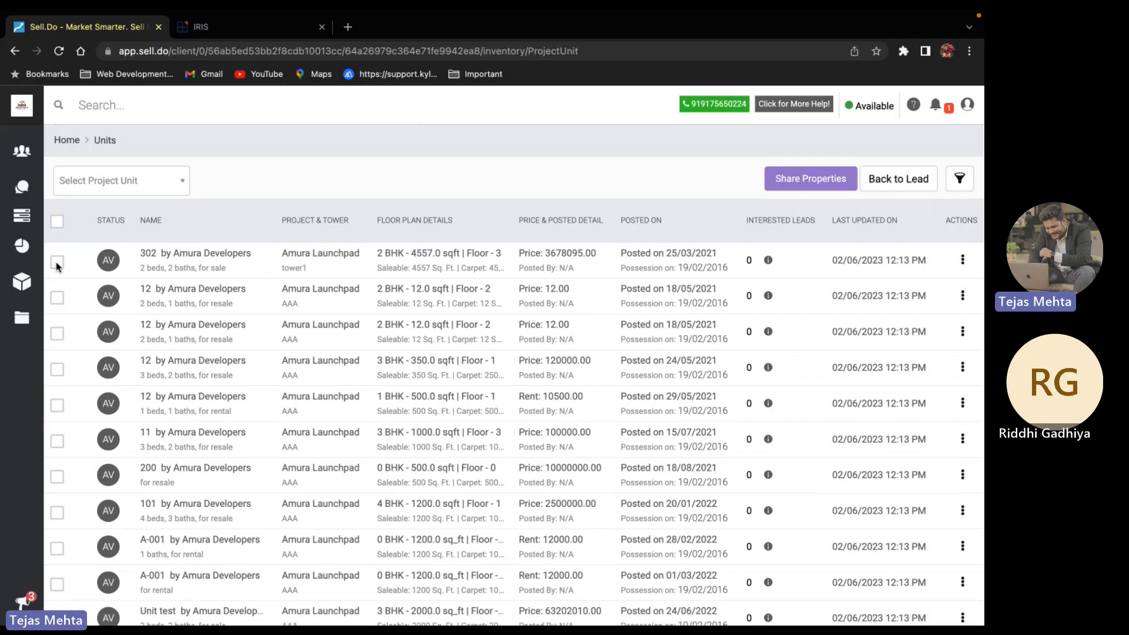
left_click(57, 264)
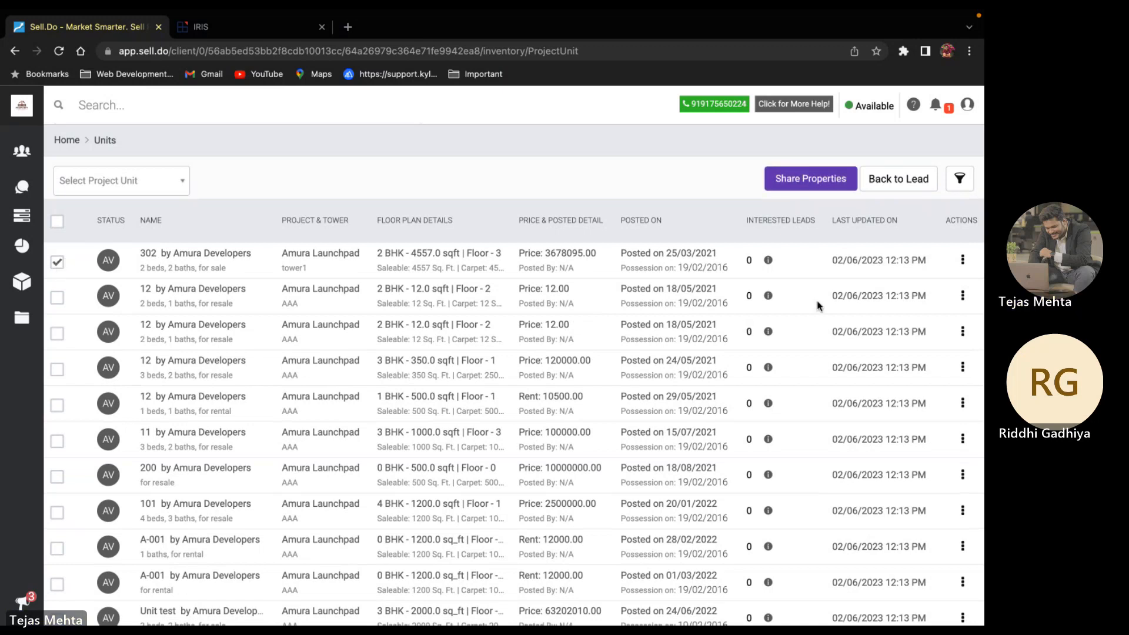
left_click(964, 262)
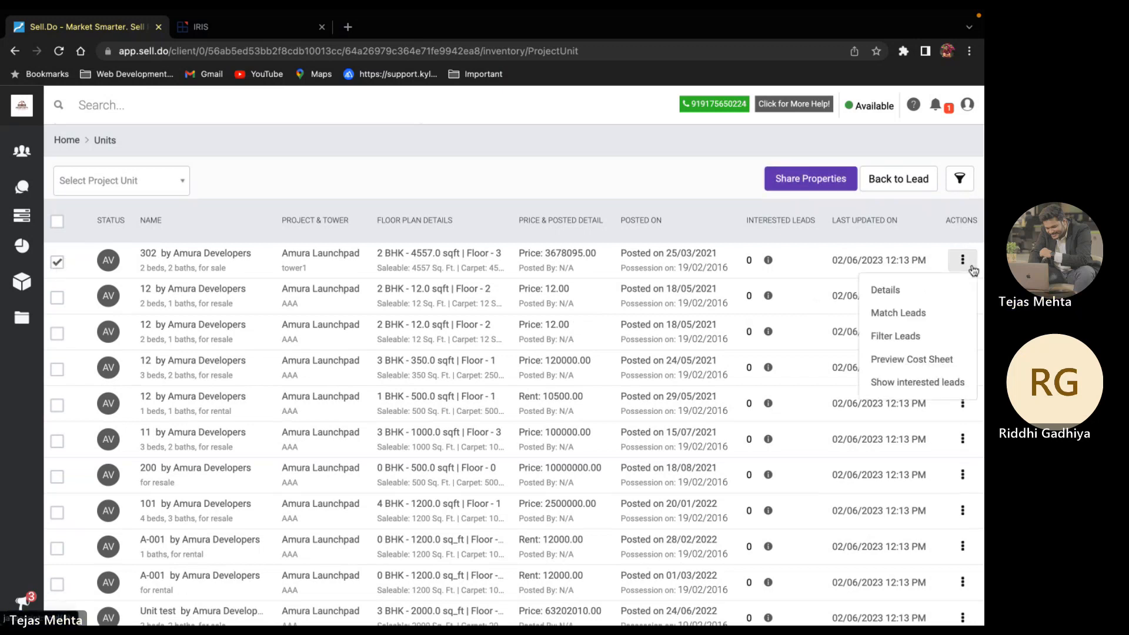
left_click(940, 292)
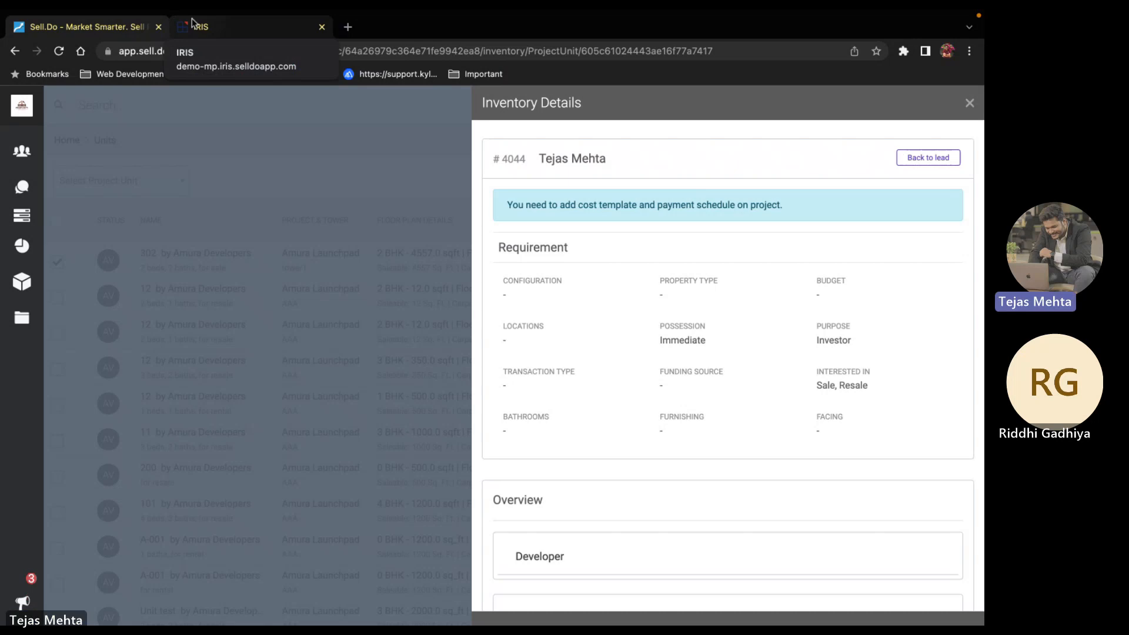
left_click(970, 103)
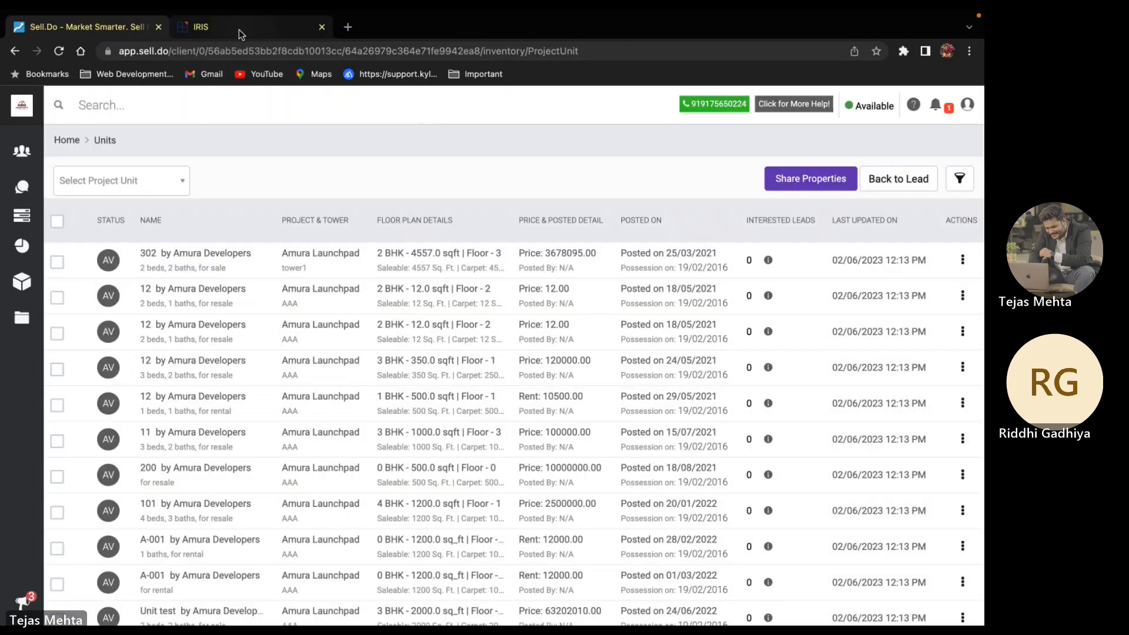
Review the IRIS cost estimation for unit C-19-04 and agree to it on the lead's behalf
left_click(239, 28)
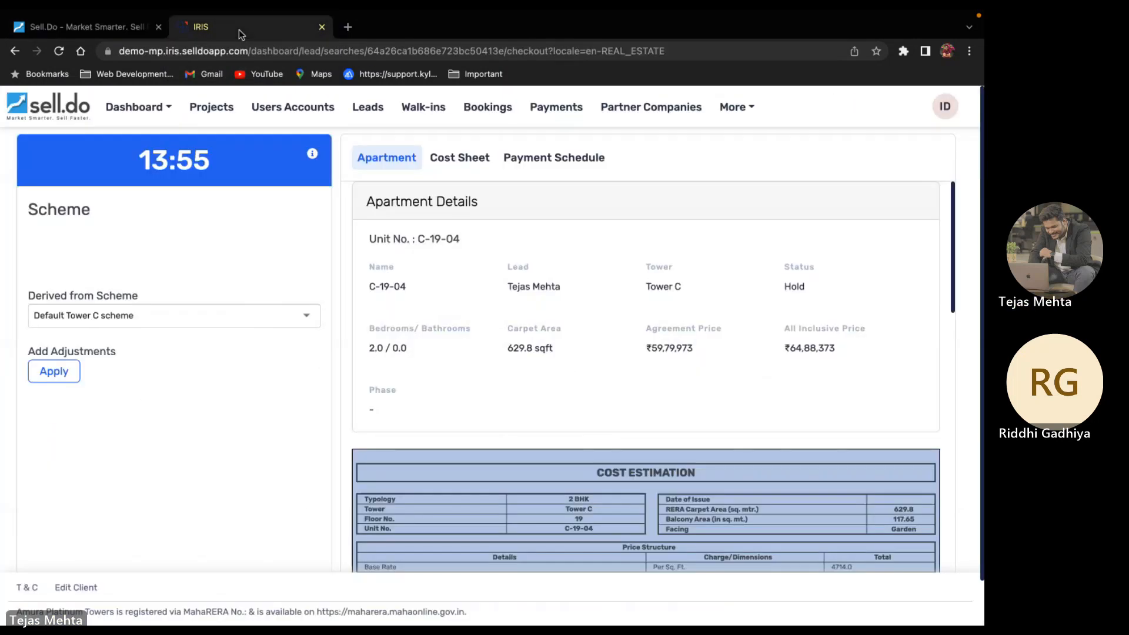
scroll(407, 422, "down", 15)
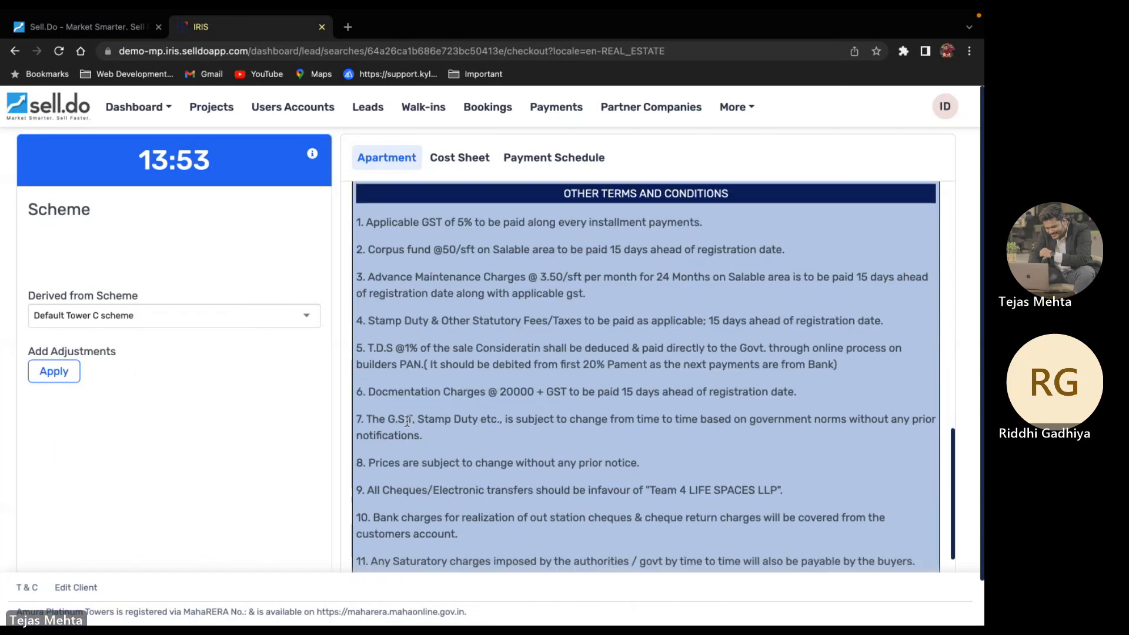
scroll(407, 421, "up", 10)
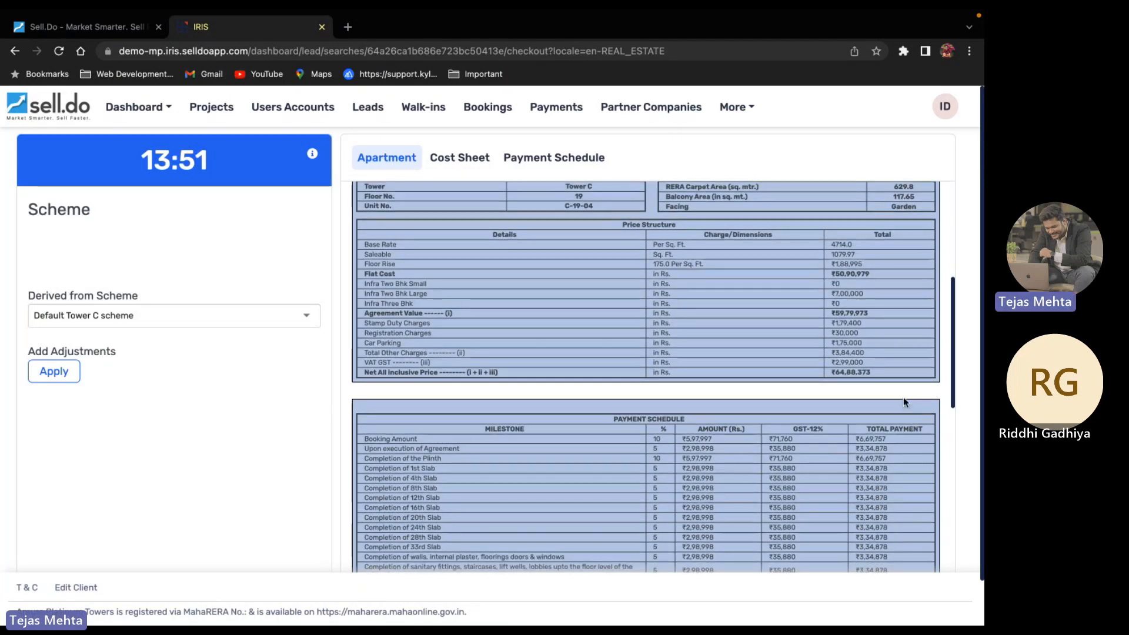
scroll(688, 394, "down", 5)
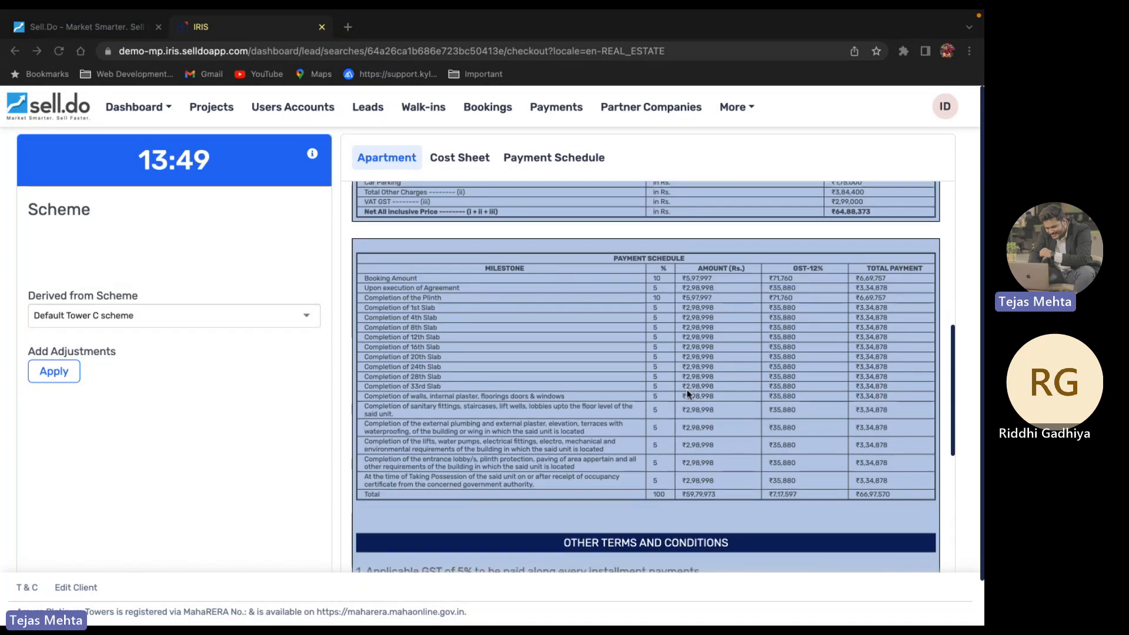
scroll(688, 394, "down", 8)
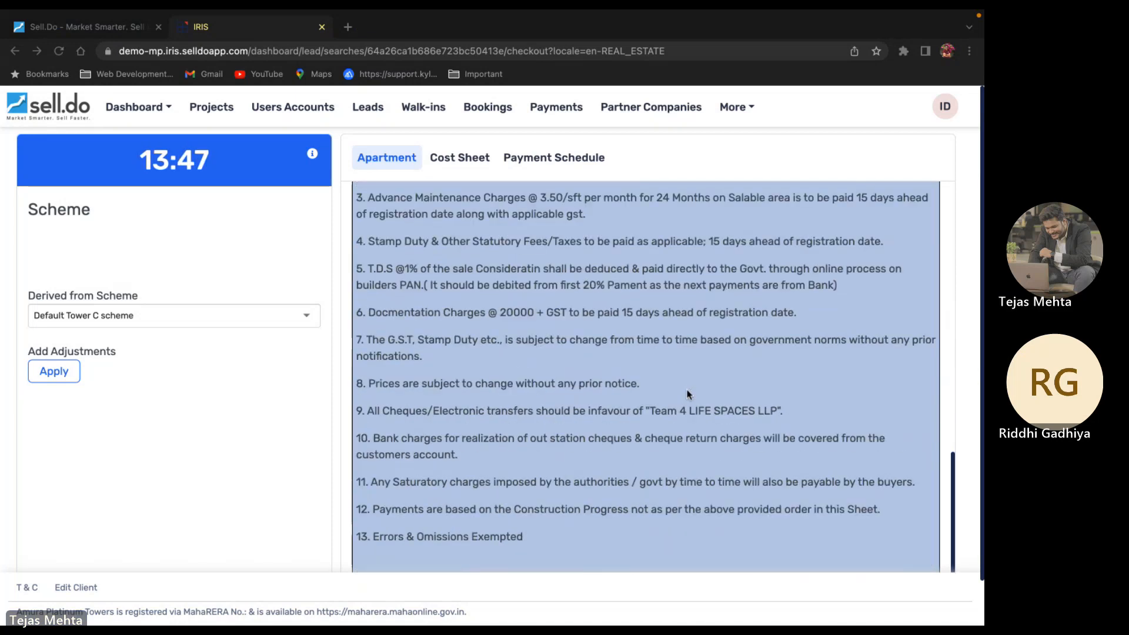
scroll(688, 394, "down", 3)
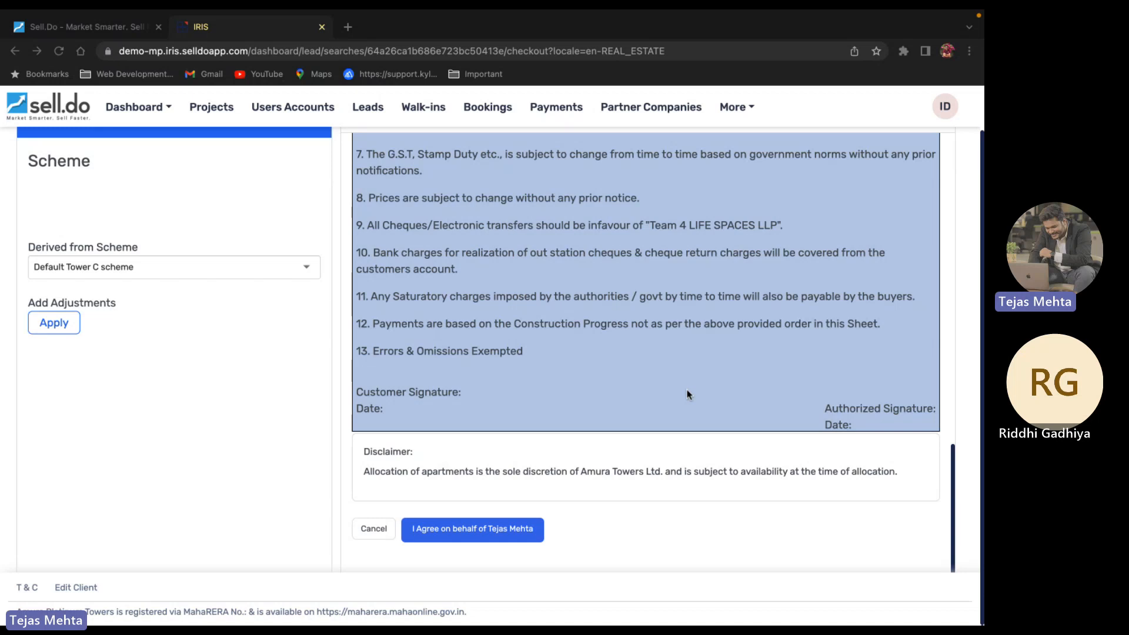
left_click(471, 534)
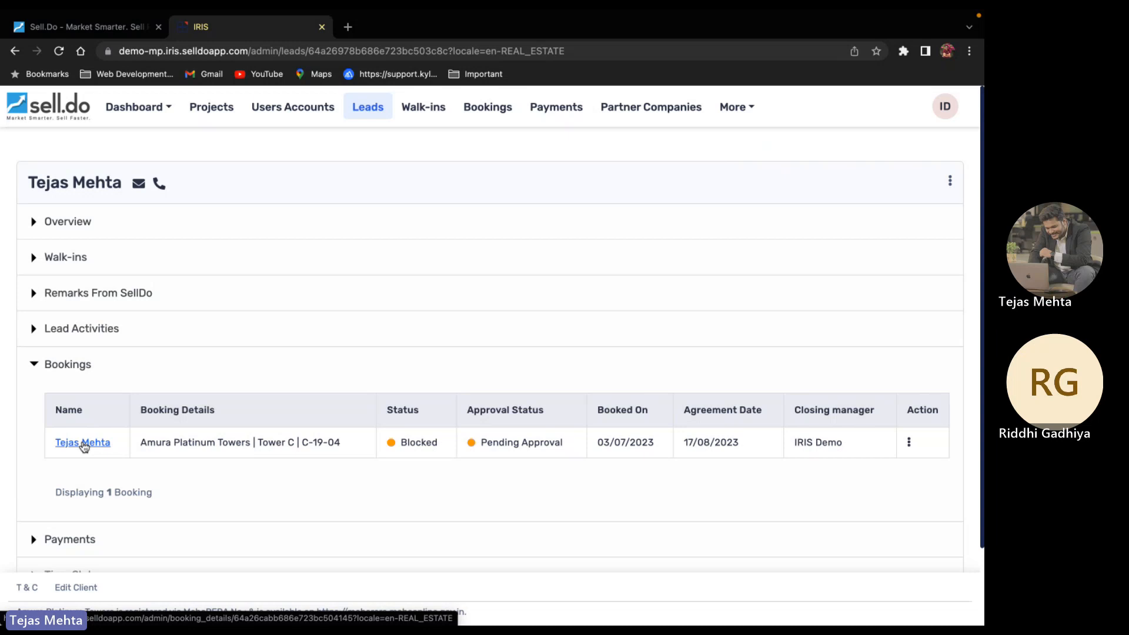
Open the task checklist for the blocked C-19-04 booking
scroll(817, 429, "down", 1)
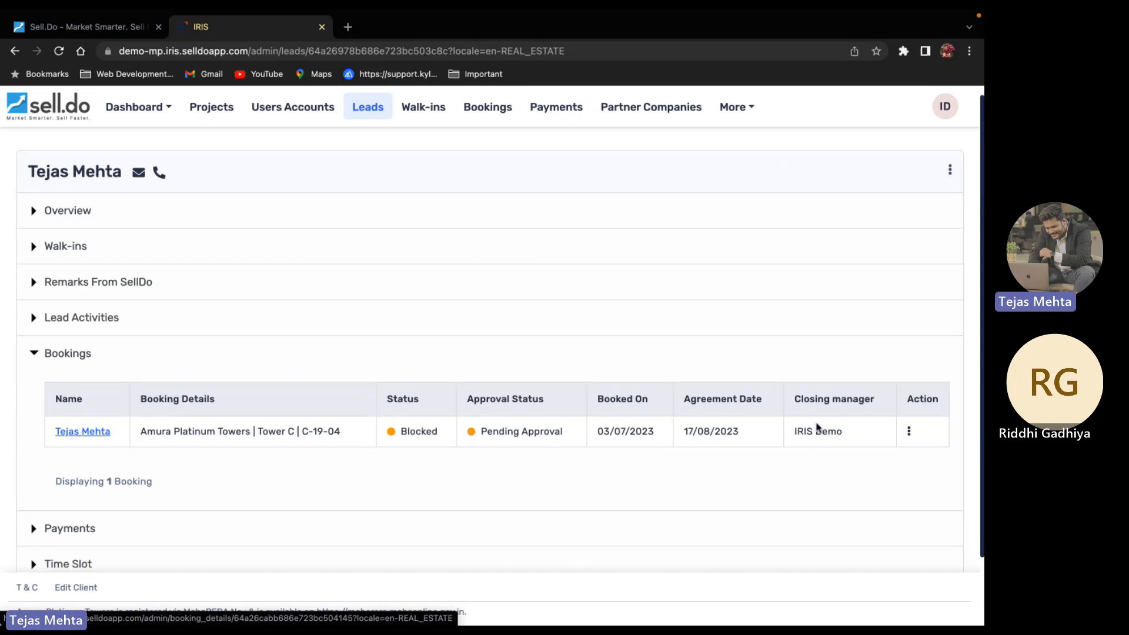
left_click(909, 433)
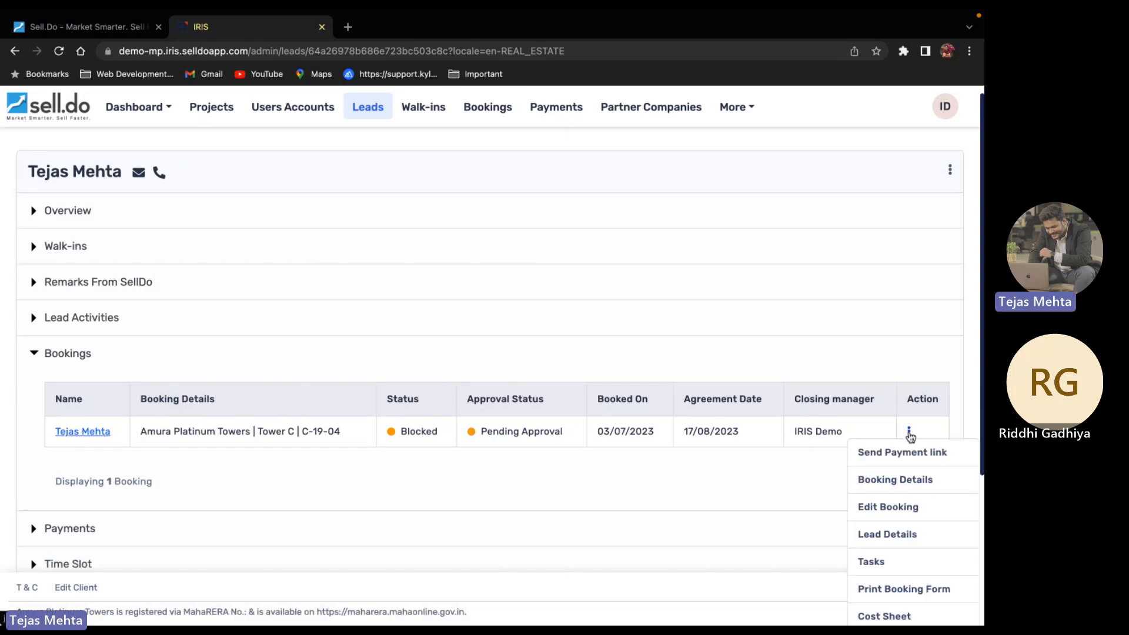
left_click(899, 563)
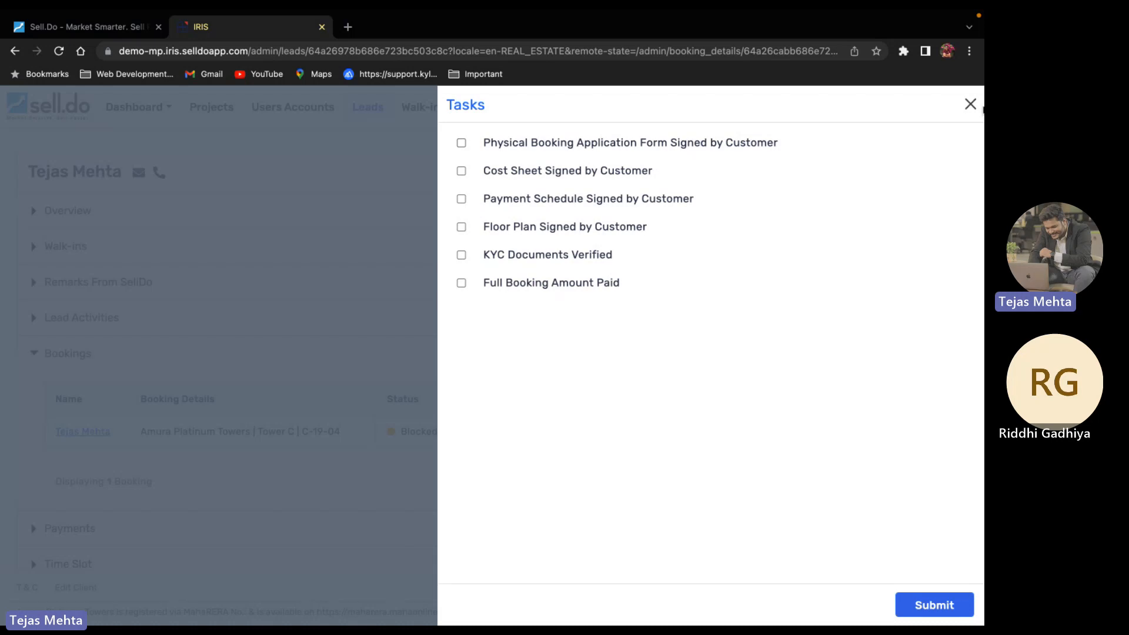
Close the booking checklist and return to the Sell.Do home dashboard
left_click(975, 106)
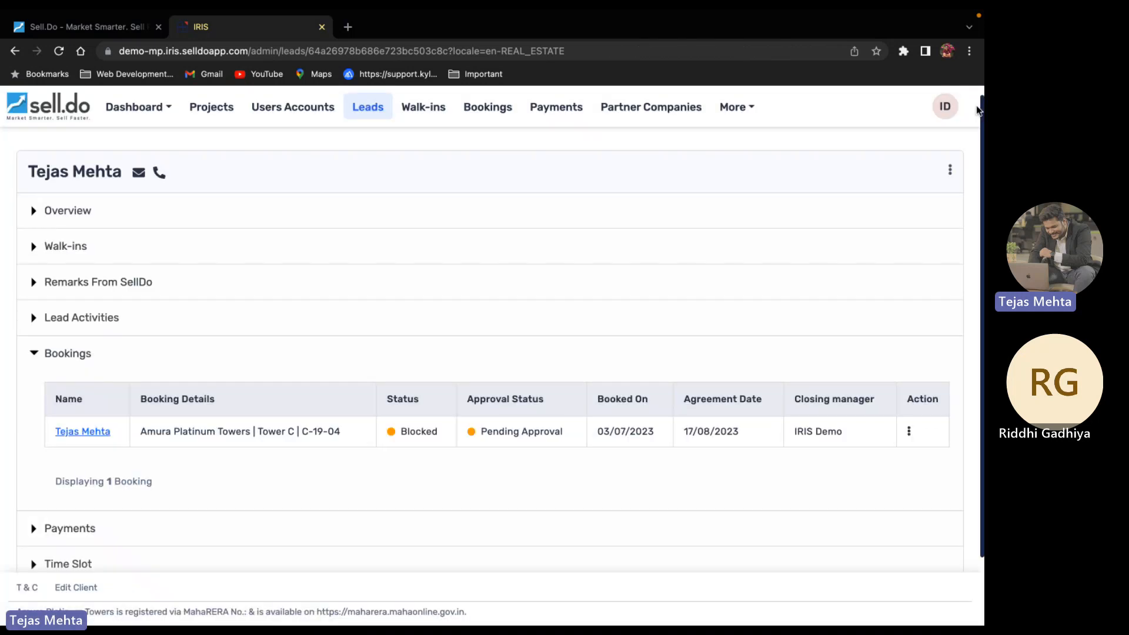
left_click(73, 28)
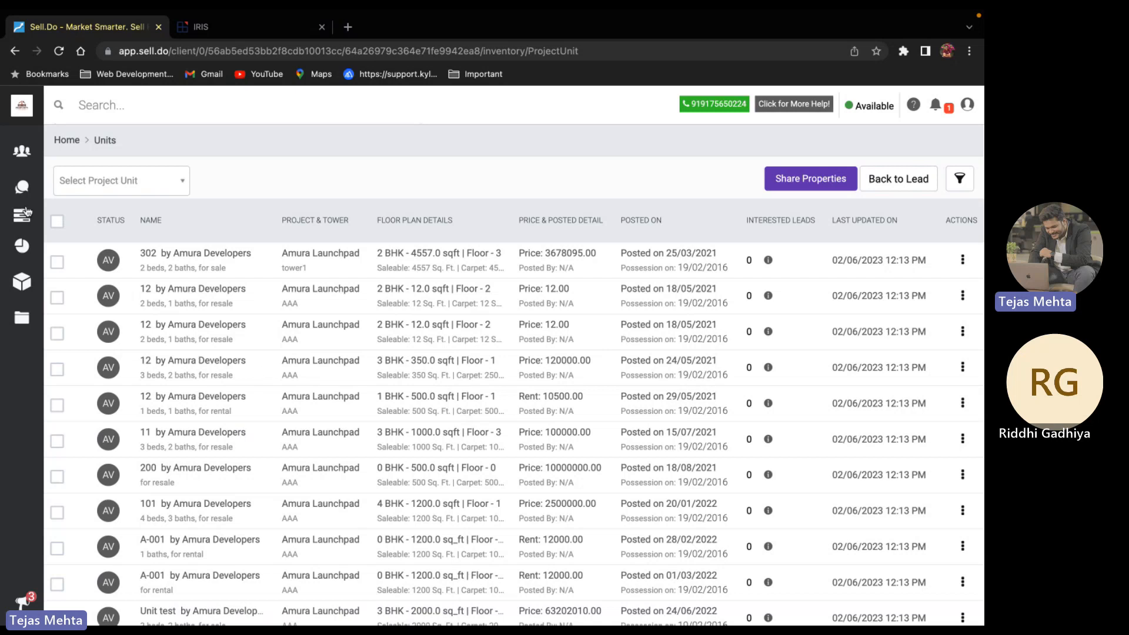
mouse_move(23, 153)
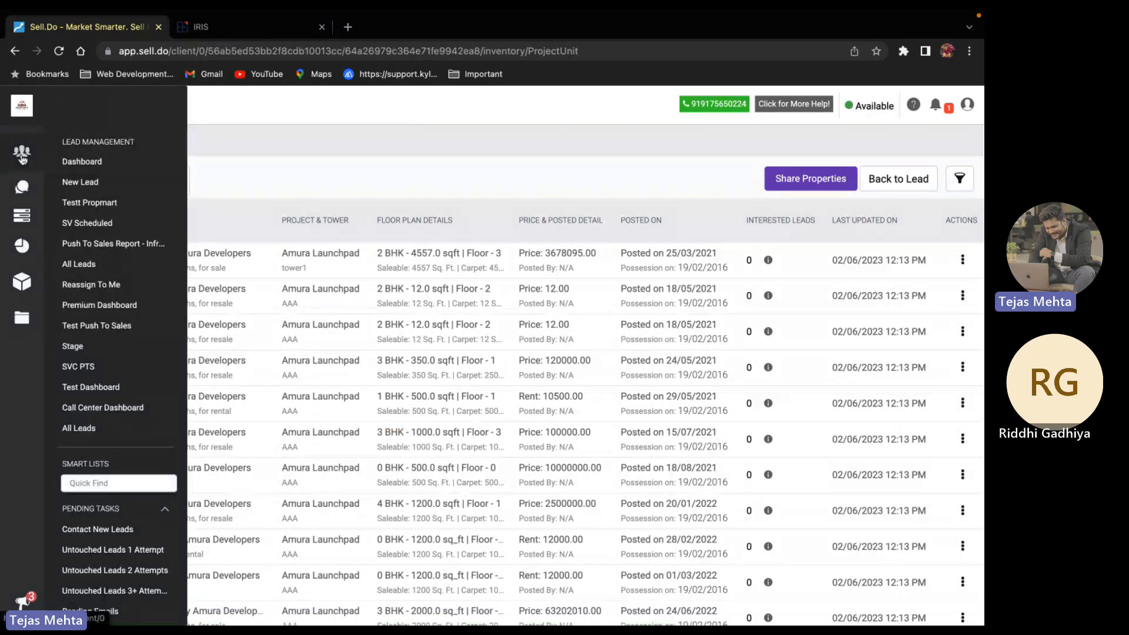
left_click(83, 161)
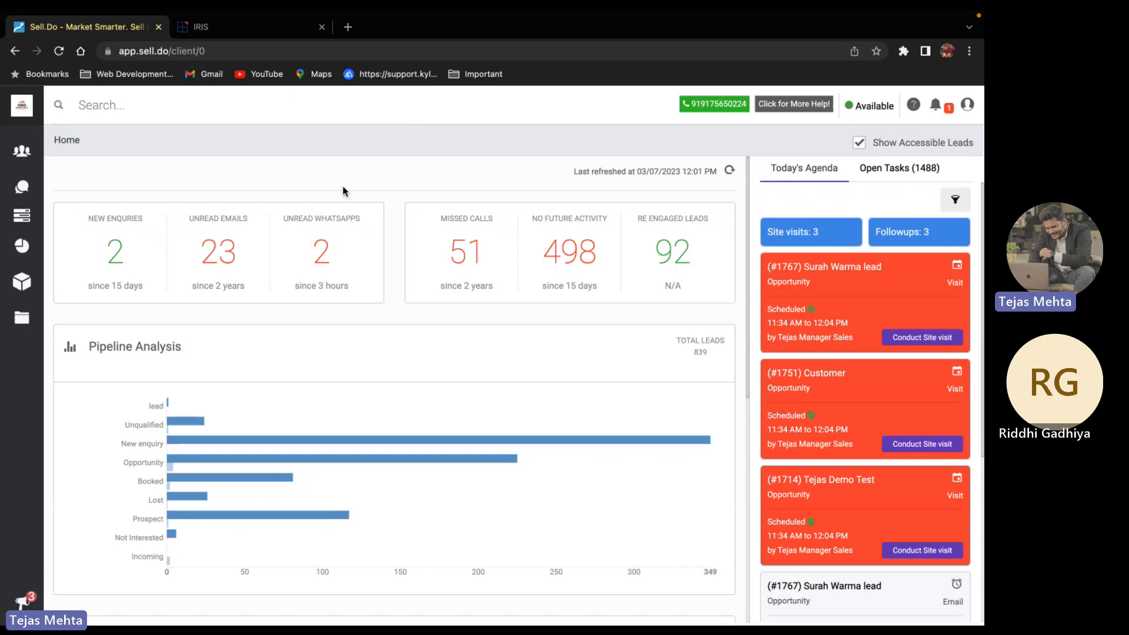
Go back to the admin settings and open Marketing Automation
left_click(967, 104)
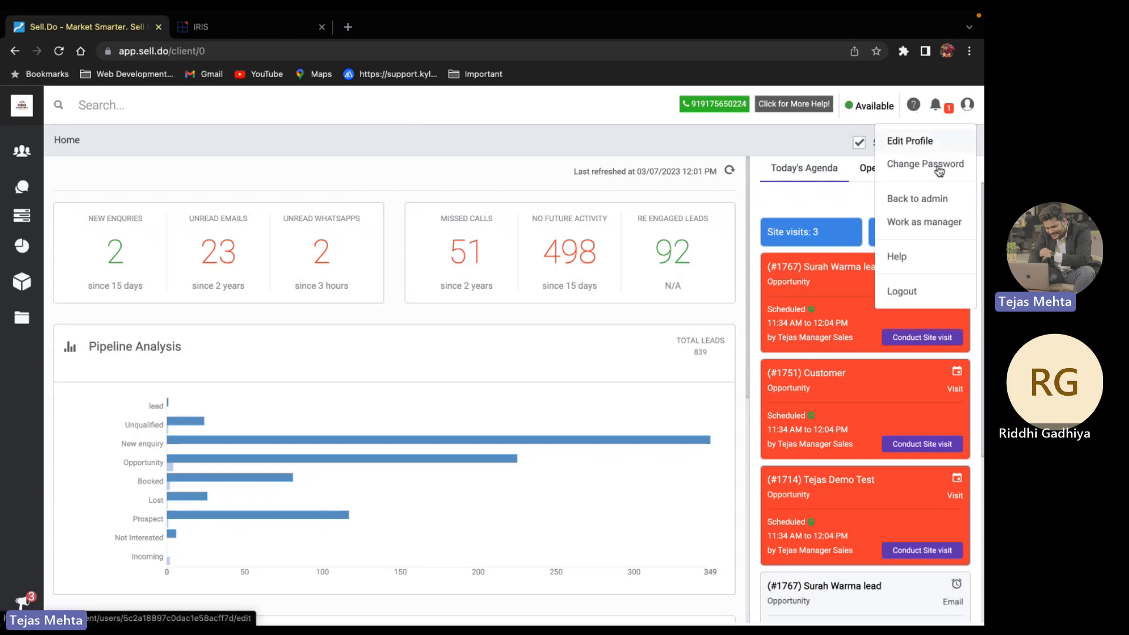
left_click(936, 199)
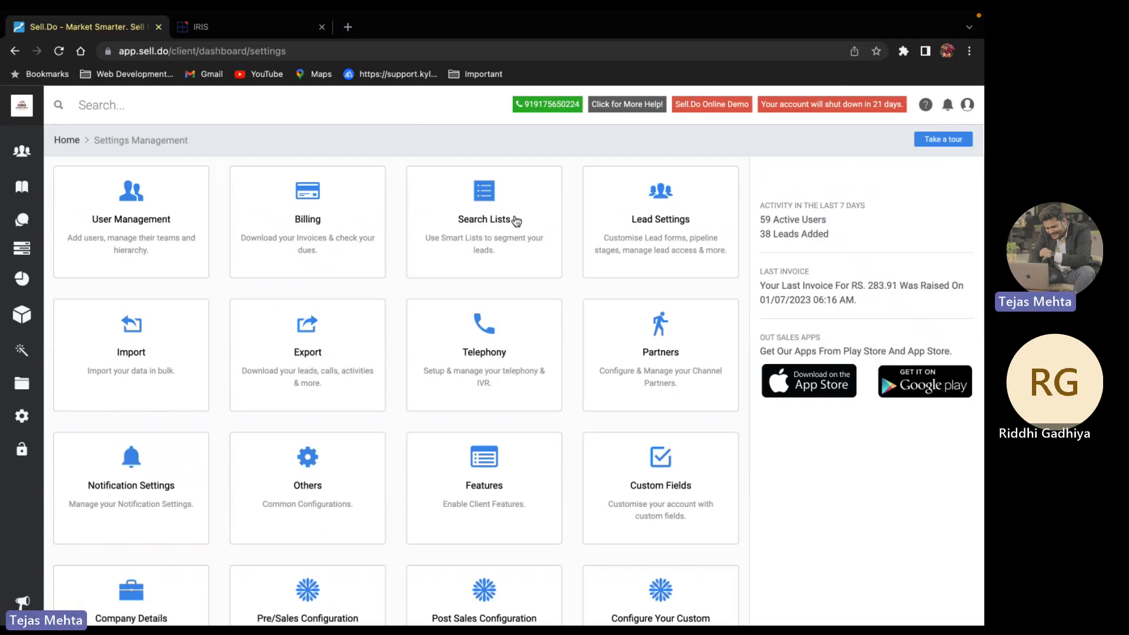
left_click(23, 350)
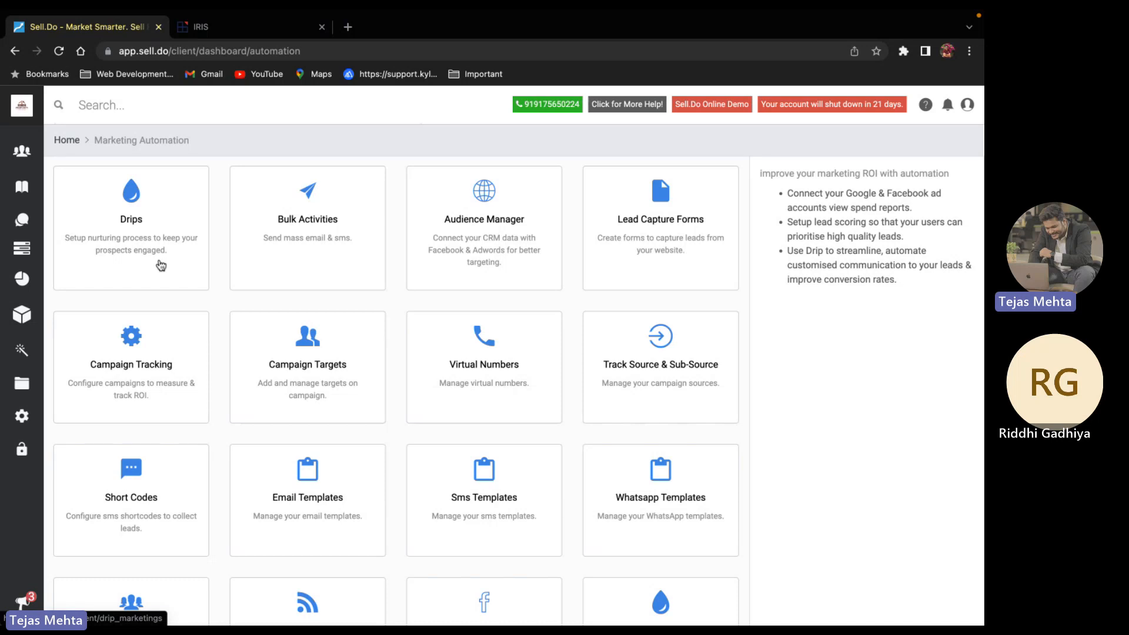
left_click(170, 231)
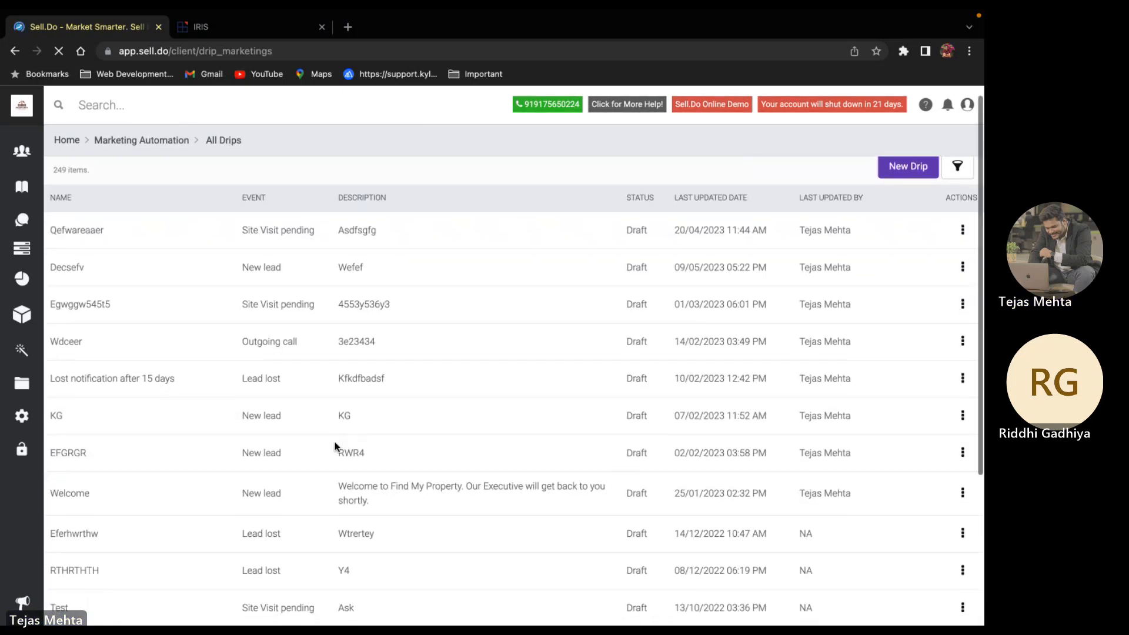
scroll(305, 312, "down", 1)
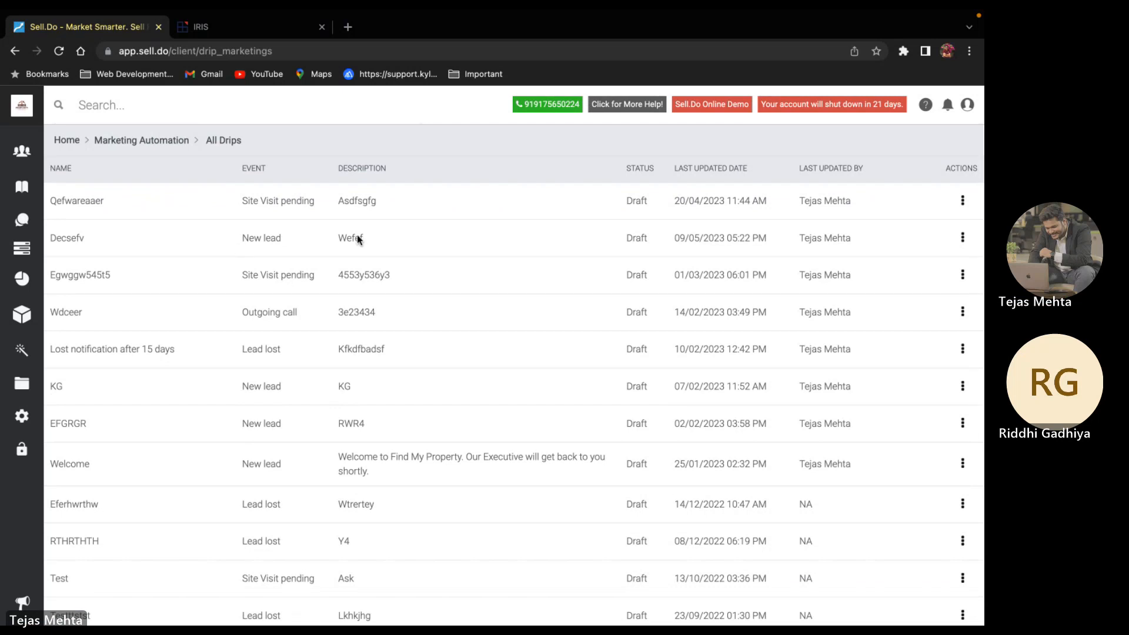
scroll(869, 298, "down", 6)
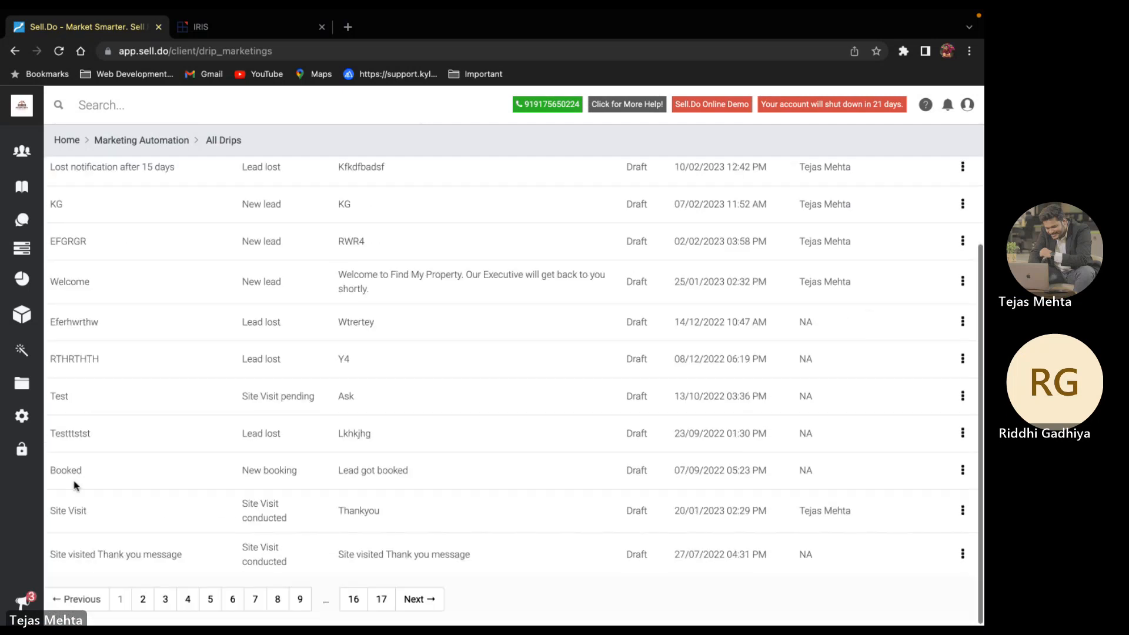
left_click(963, 512)
left_click(912, 543)
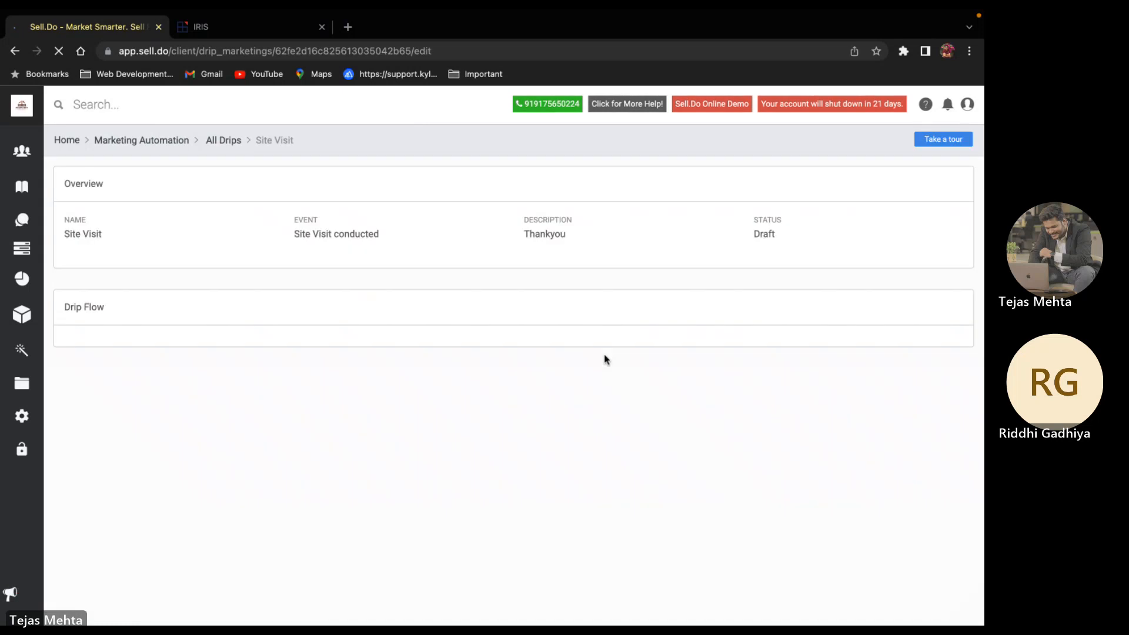
double_click(316, 237)
left_click(774, 402)
scroll(774, 402, "down", 1)
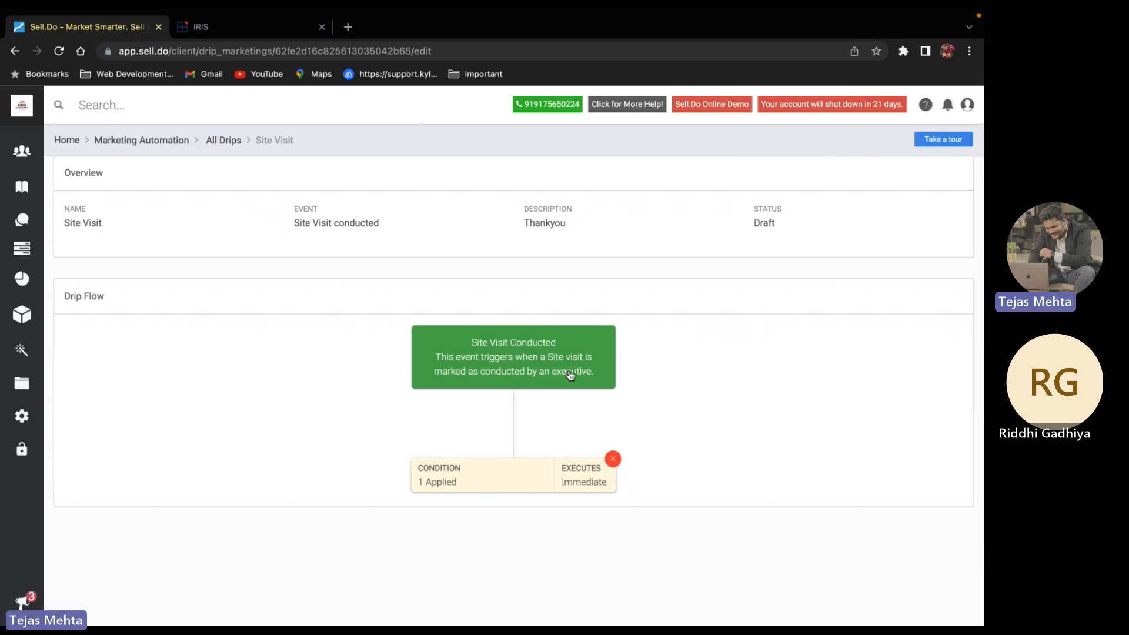
scroll(527, 416, "down", 2)
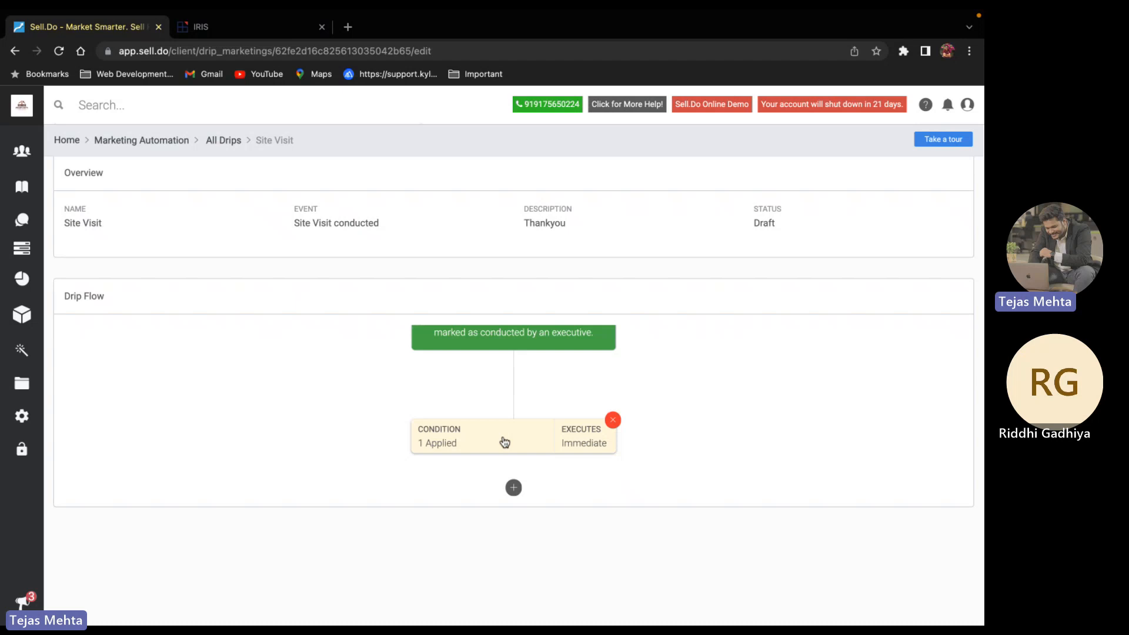
left_click(504, 442)
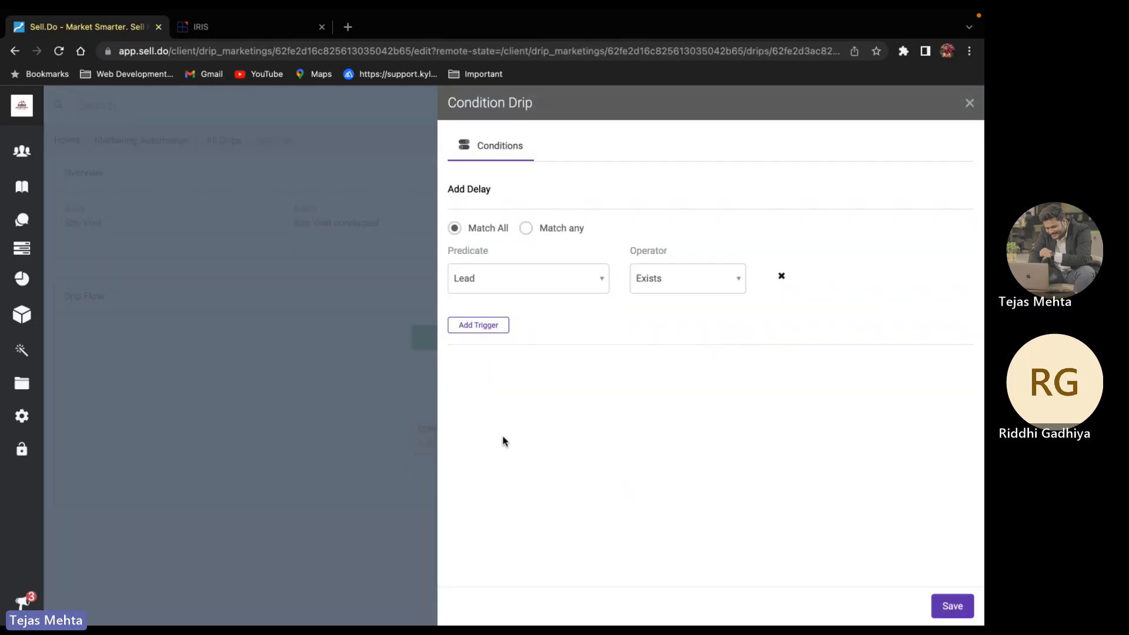
left_click(969, 103)
scroll(524, 355, "down", 1)
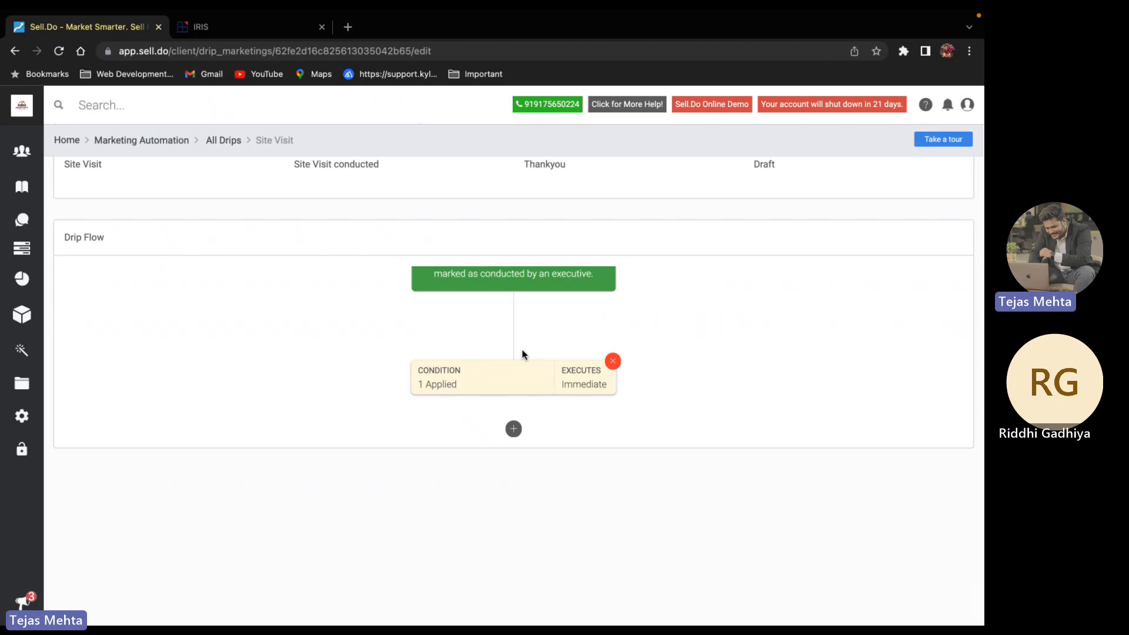
left_click(514, 428)
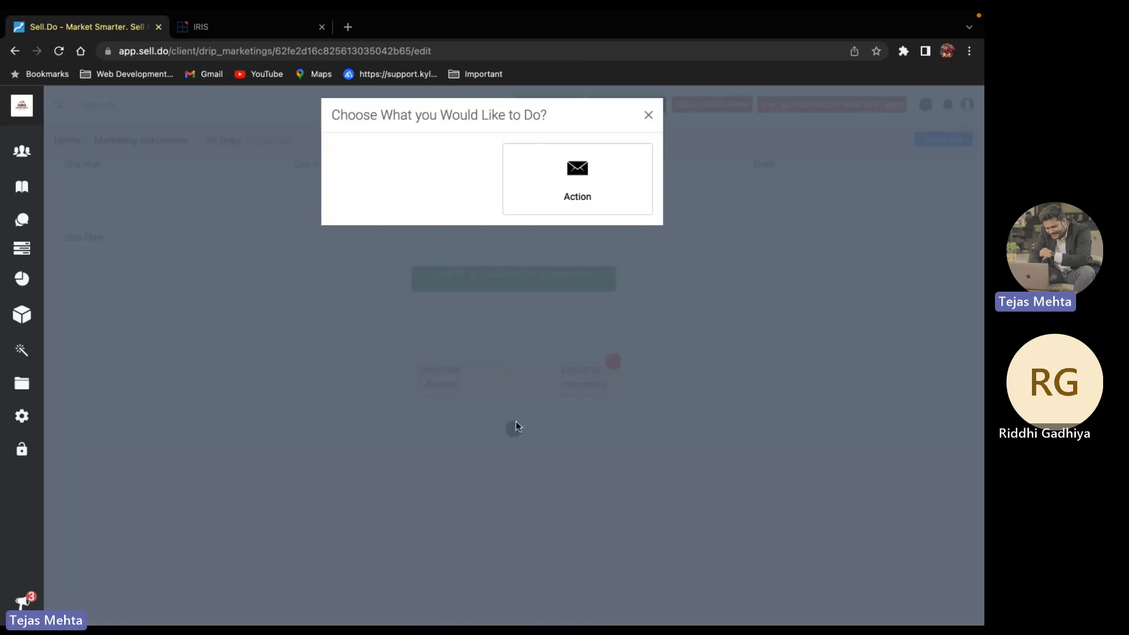
left_click(593, 205)
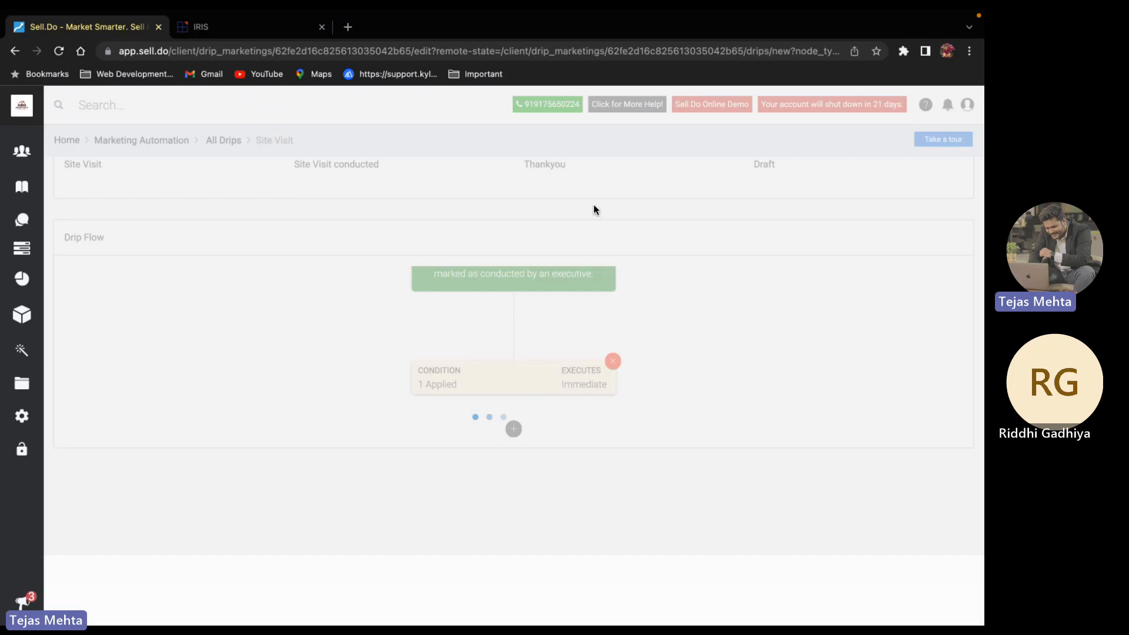
left_click(468, 275)
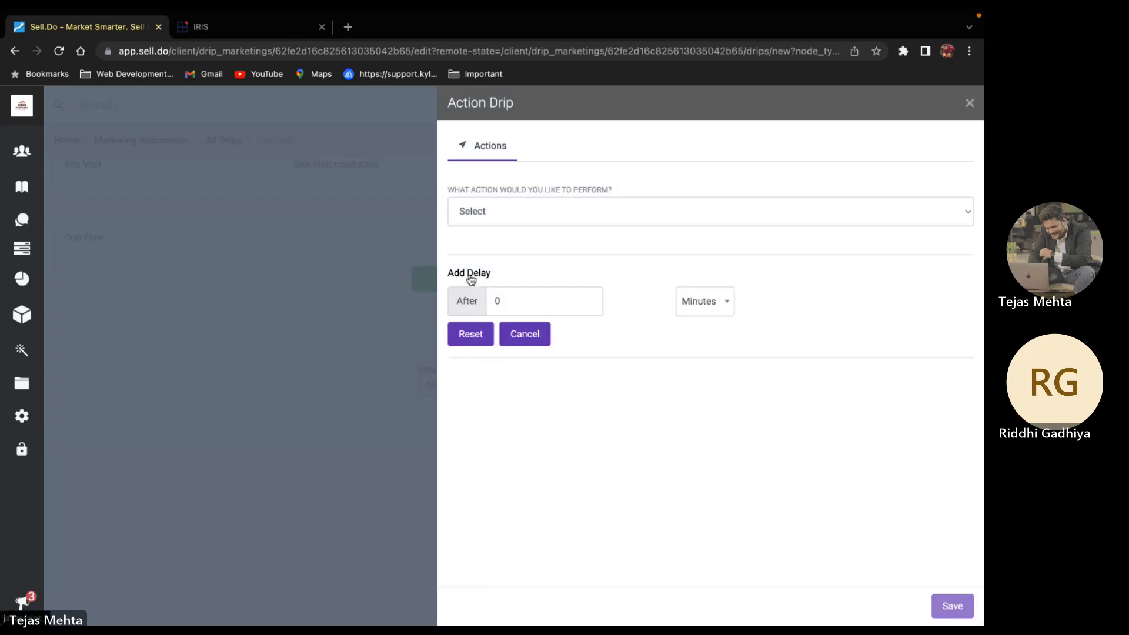
left_click(538, 301)
key("BackSpace")
type("0")
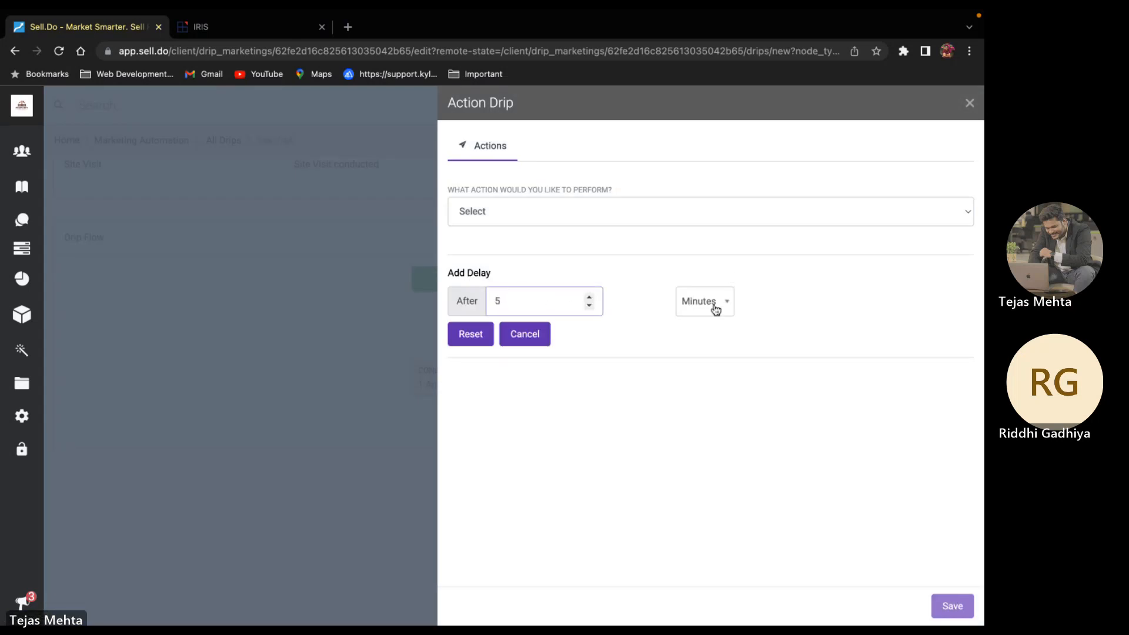
left_click(712, 303)
left_click(708, 354)
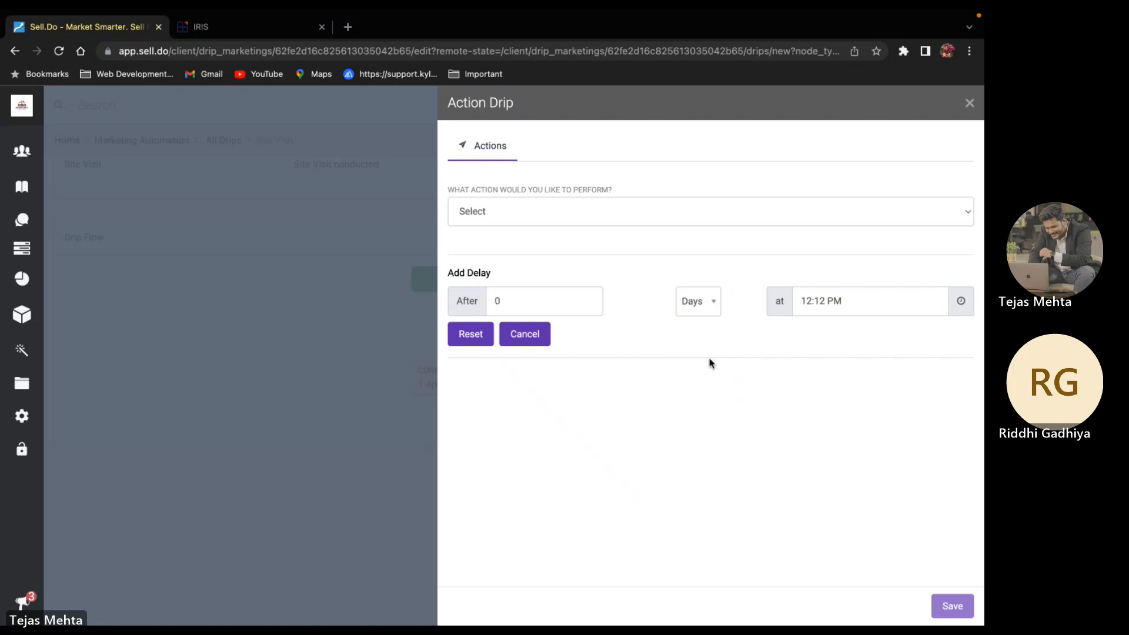
left_click(530, 210)
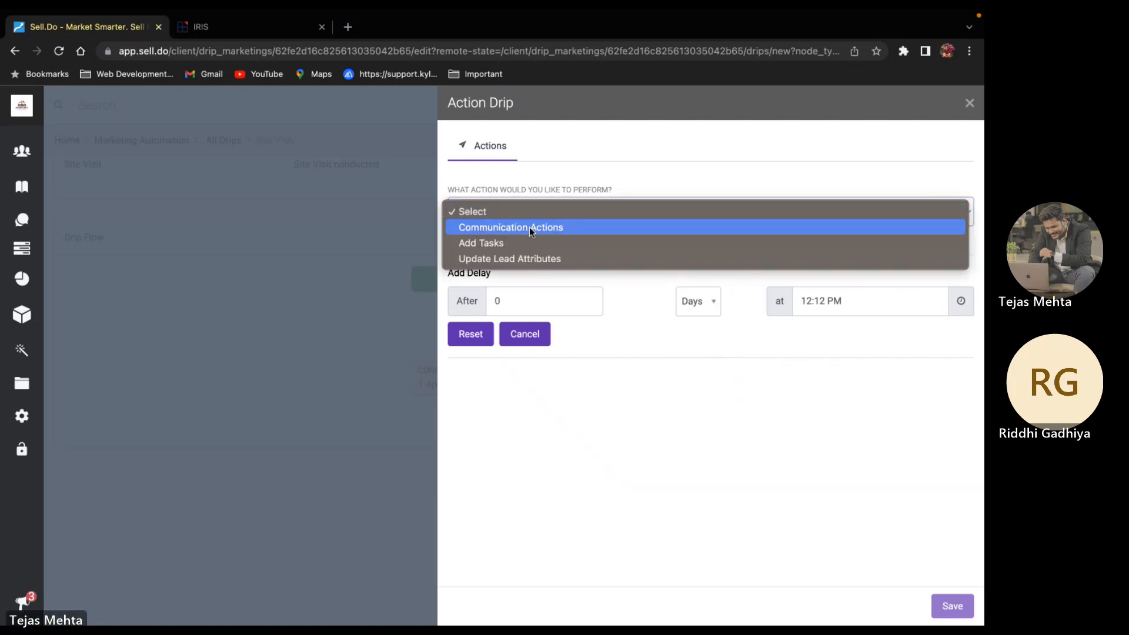
left_click(529, 227)
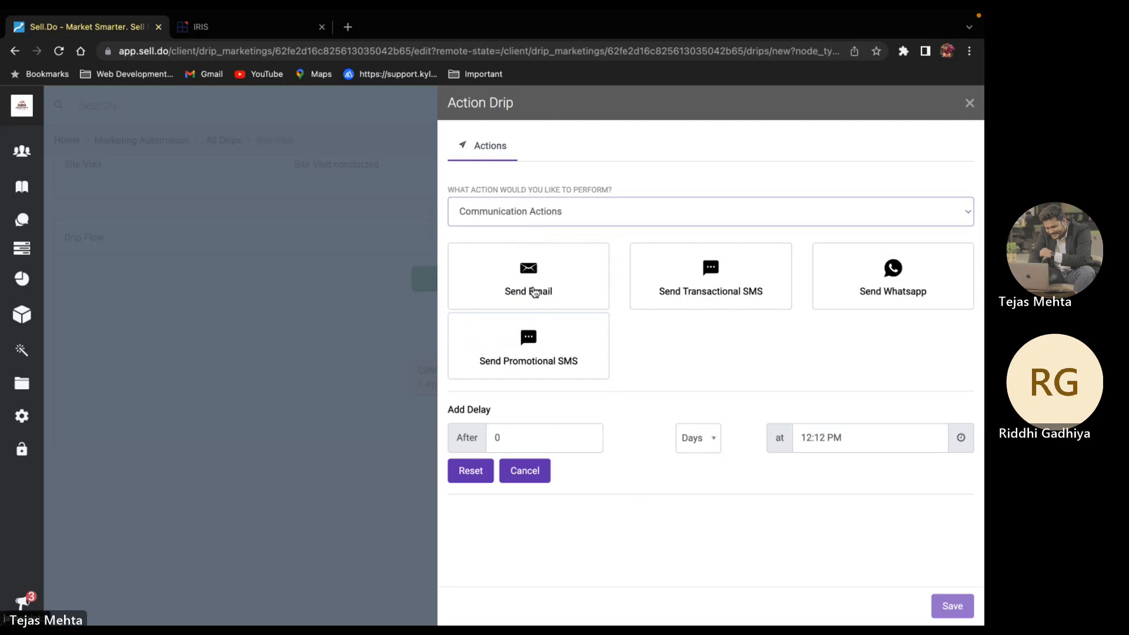
left_click(534, 292)
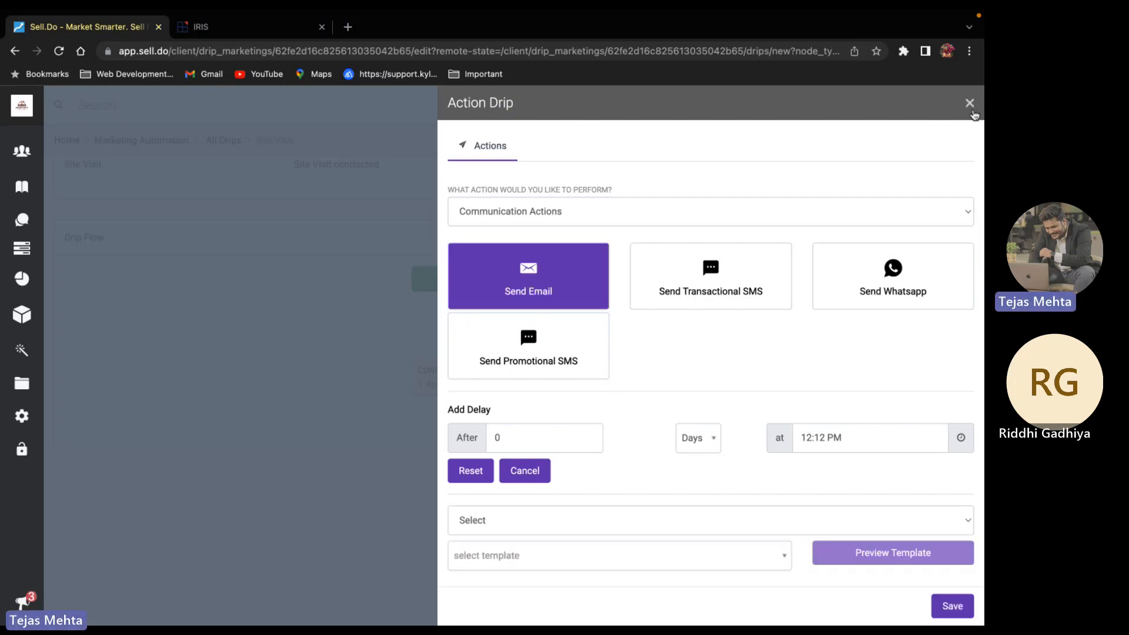
left_click(969, 104)
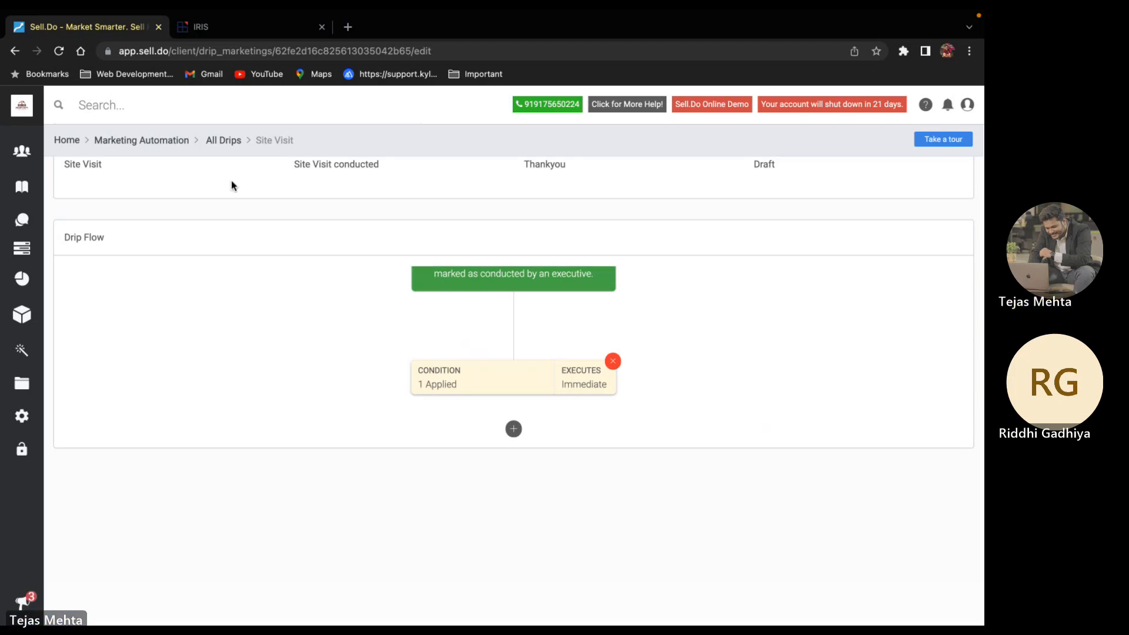
Return to the Marketing Automation overview and open Bulk Activities
left_click(165, 147)
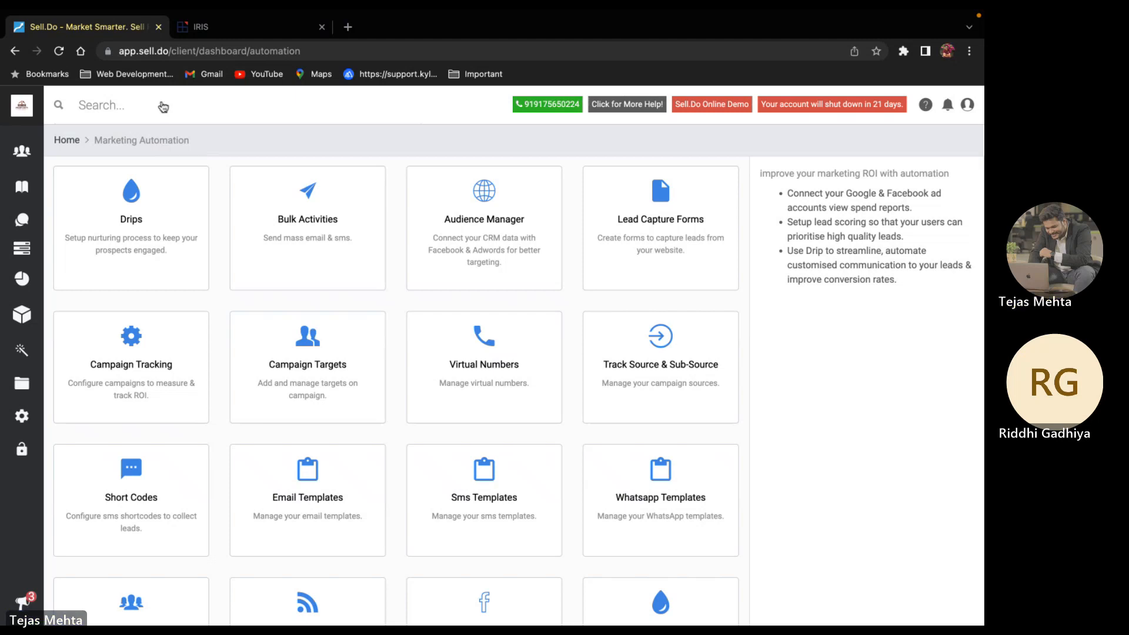
left_click(266, 234)
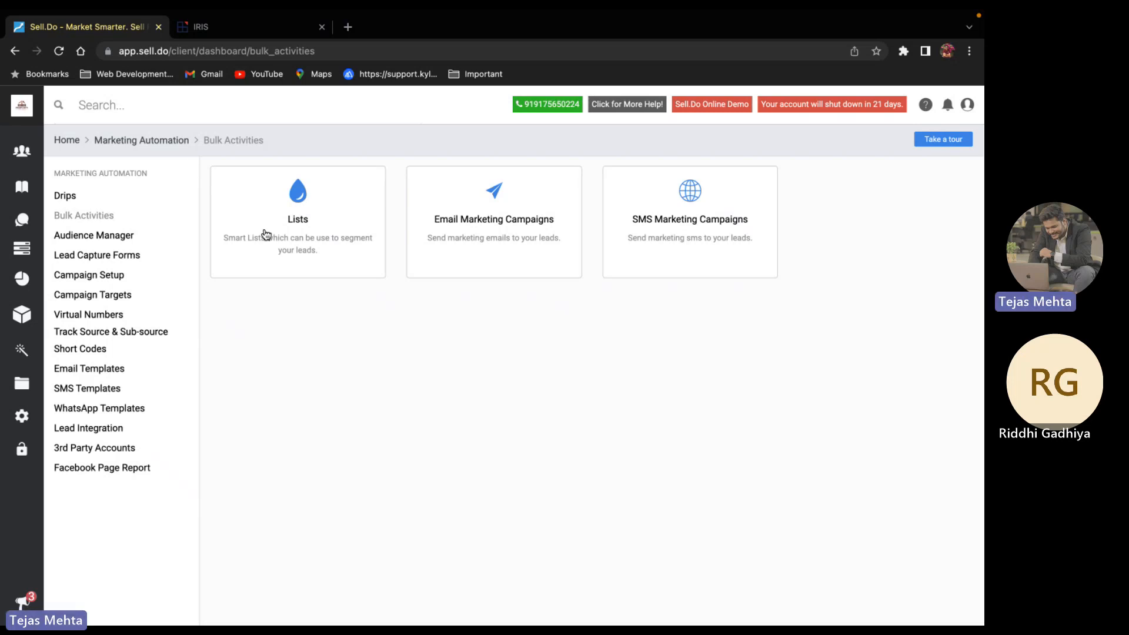
Look over the member Lists and the New Member List form, then return to Marketing Automation
left_click(266, 234)
scroll(341, 374, "down", 5)
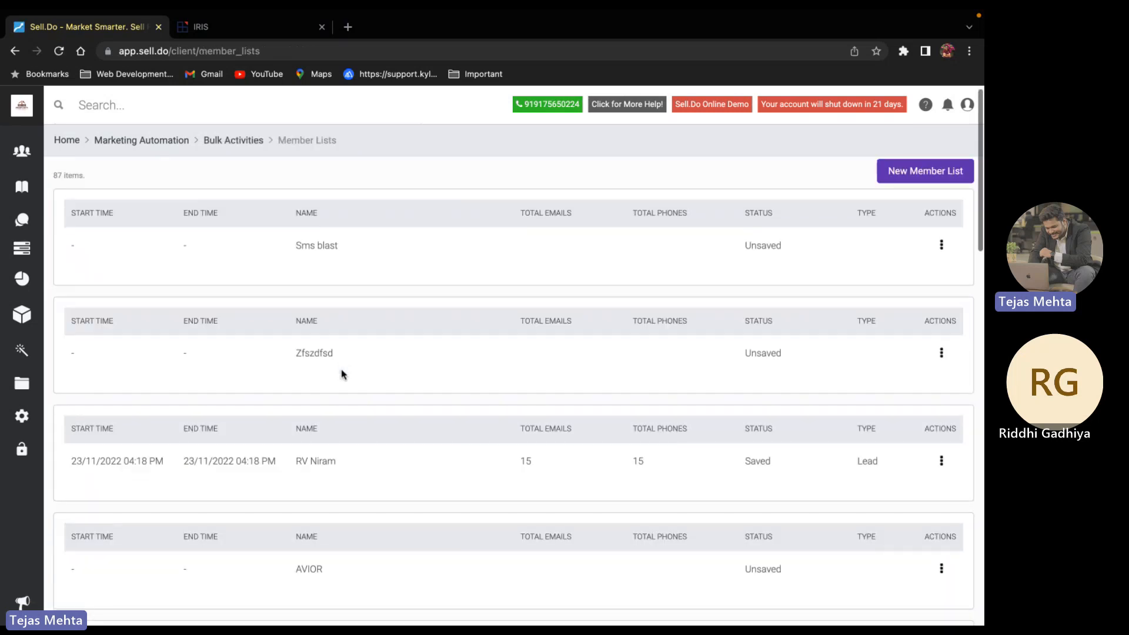
scroll(342, 374, "down", 6)
scroll(341, 373, "up", 10)
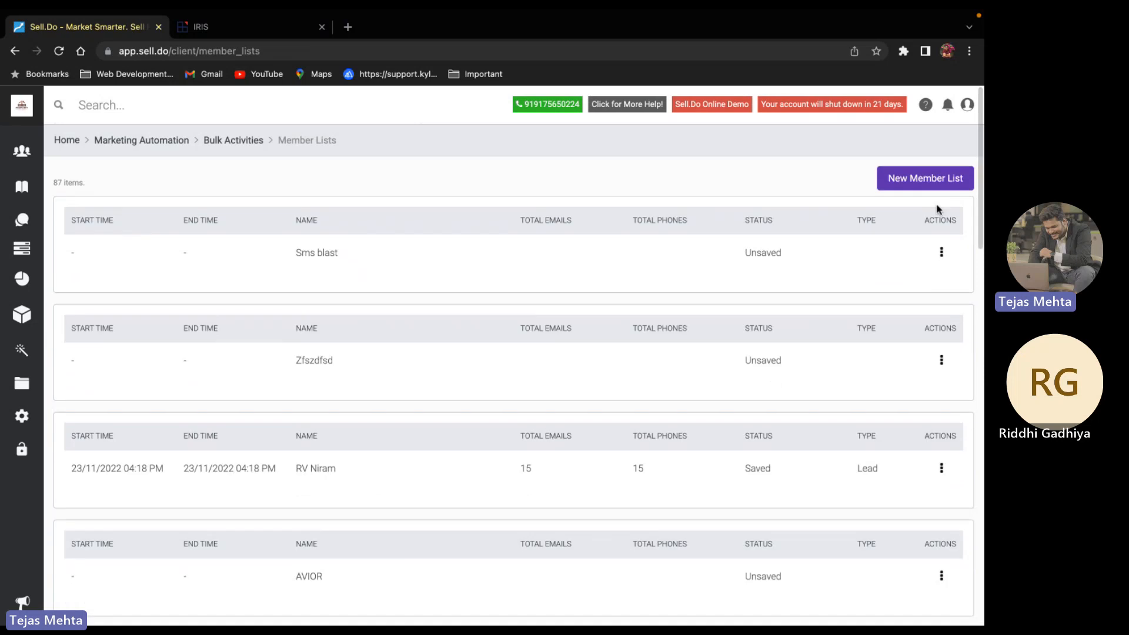
left_click(934, 185)
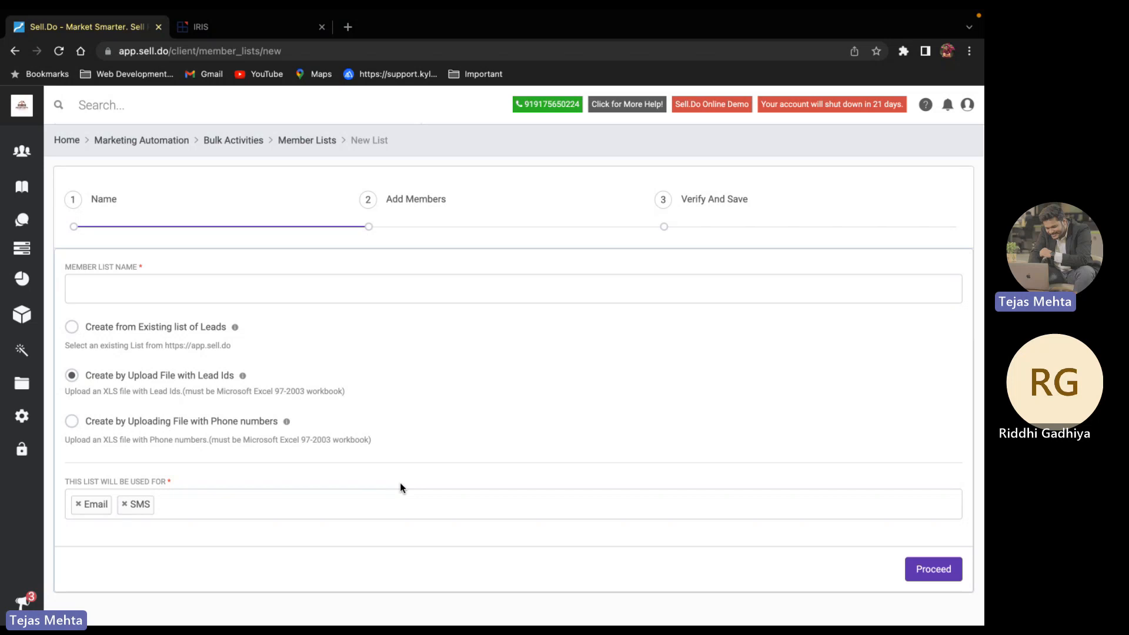
left_click(217, 144)
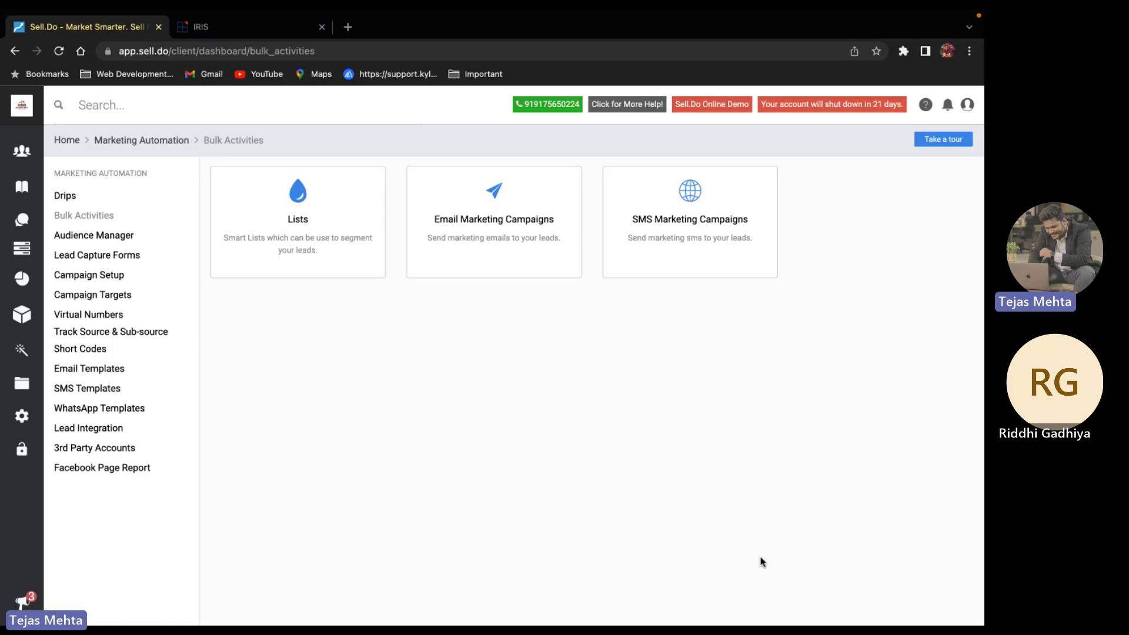
left_click(143, 146)
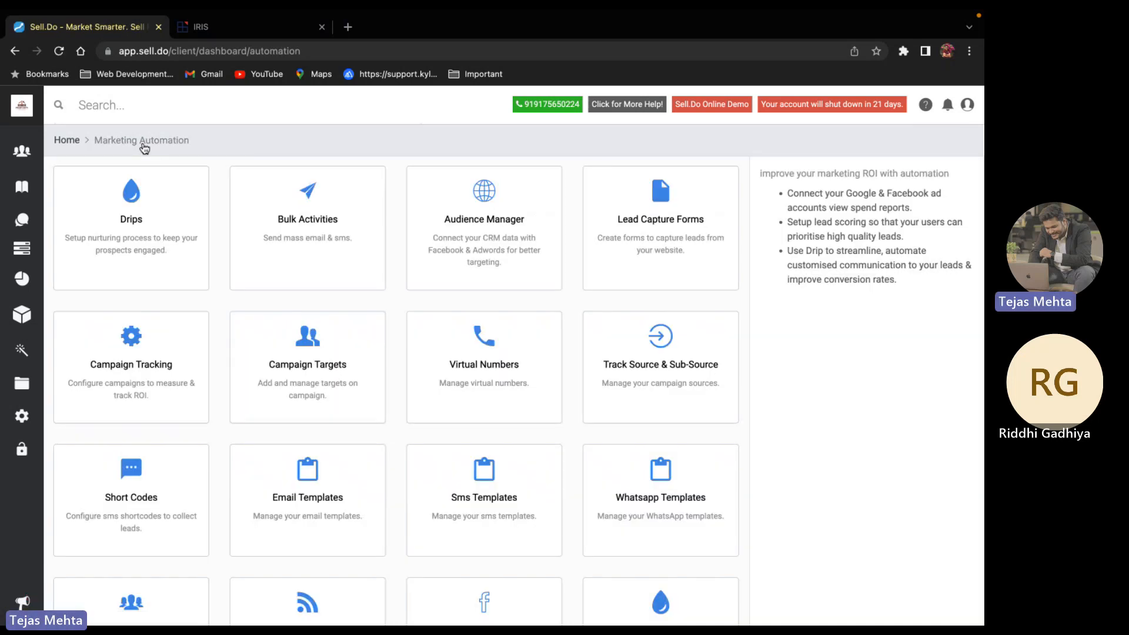
left_click(459, 270)
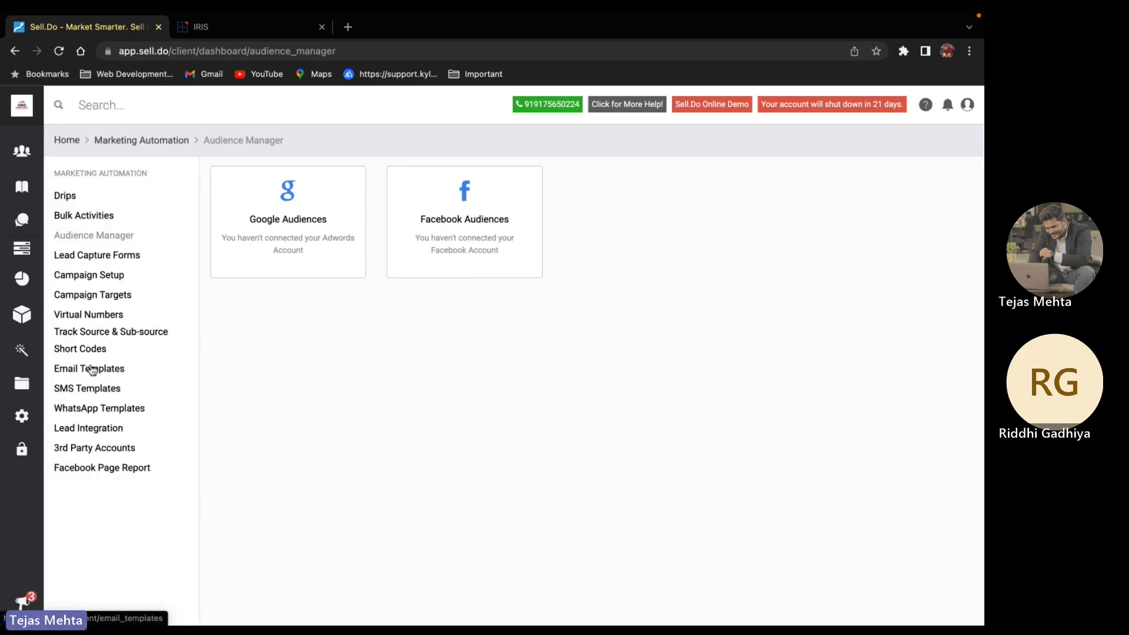
left_click(88, 301)
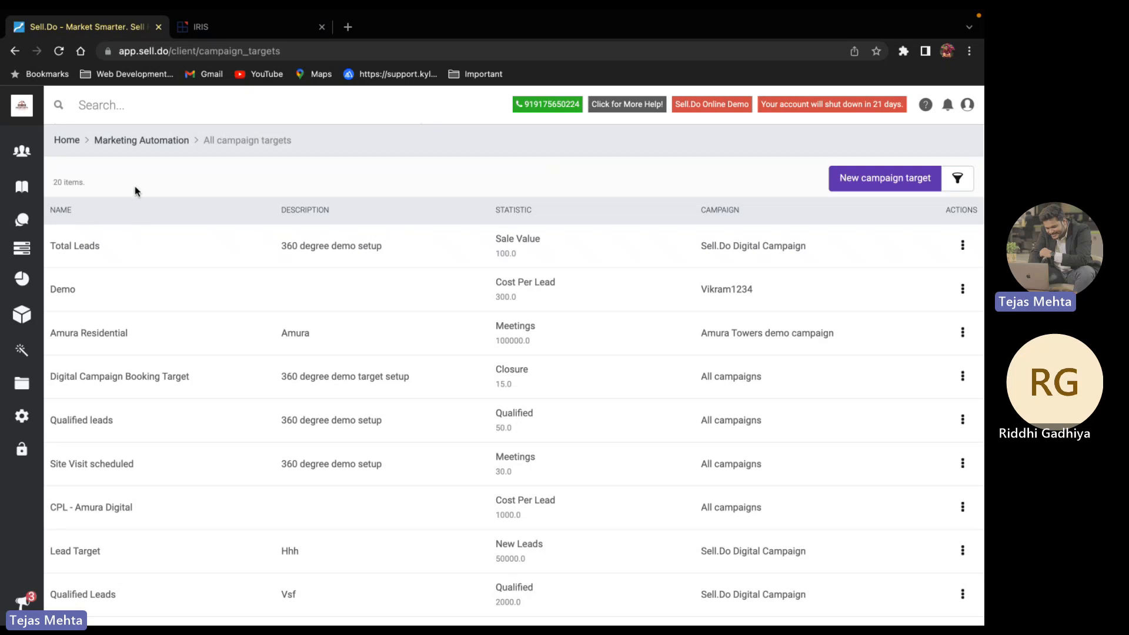
left_click(22, 350)
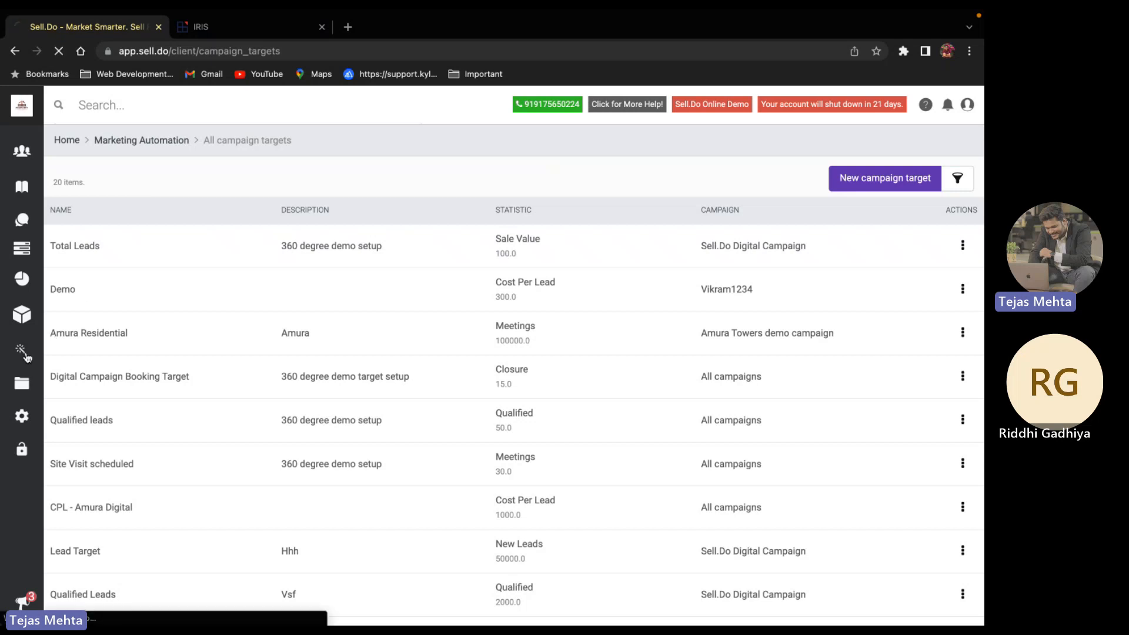
scroll(327, 351, "down", 2)
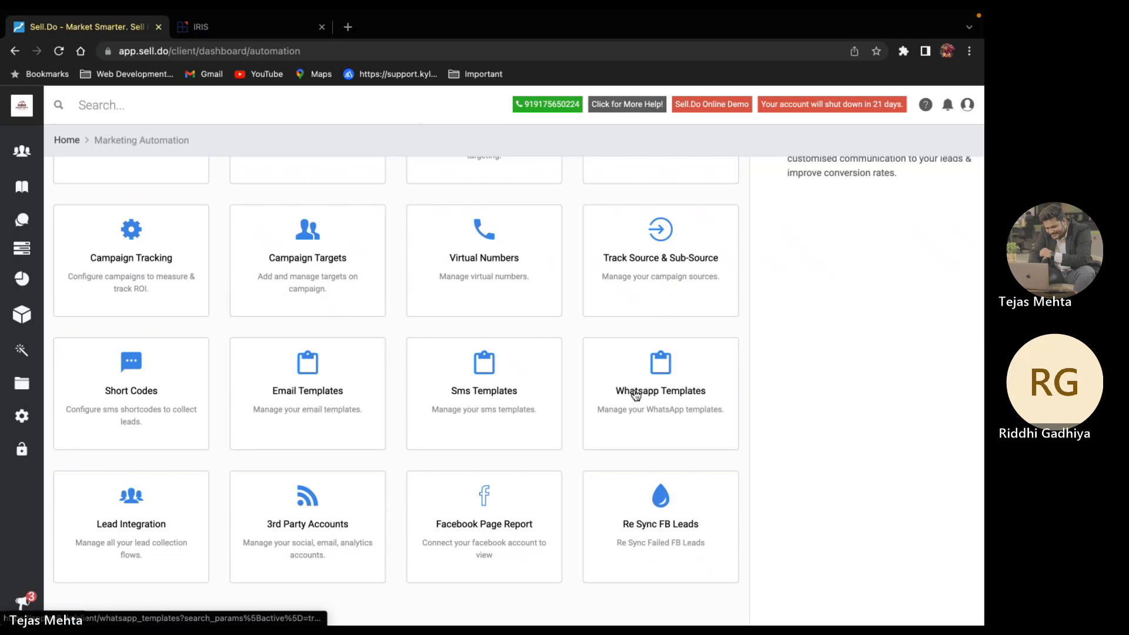
Browse the Property Portal integrations under Lead Integrations
left_click(122, 535)
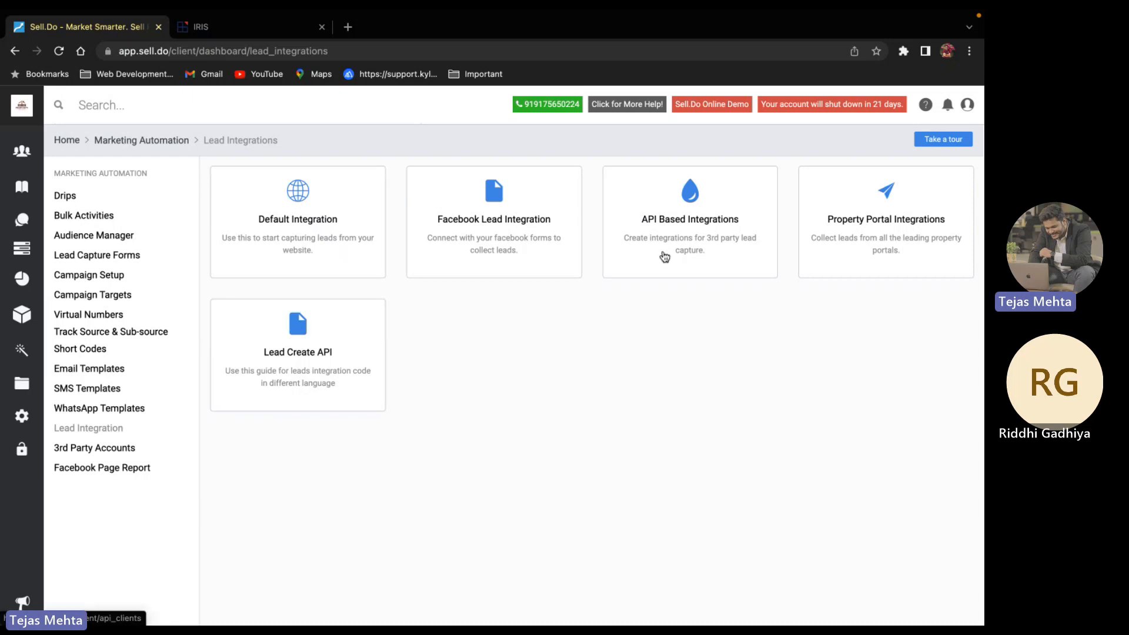
left_click(857, 252)
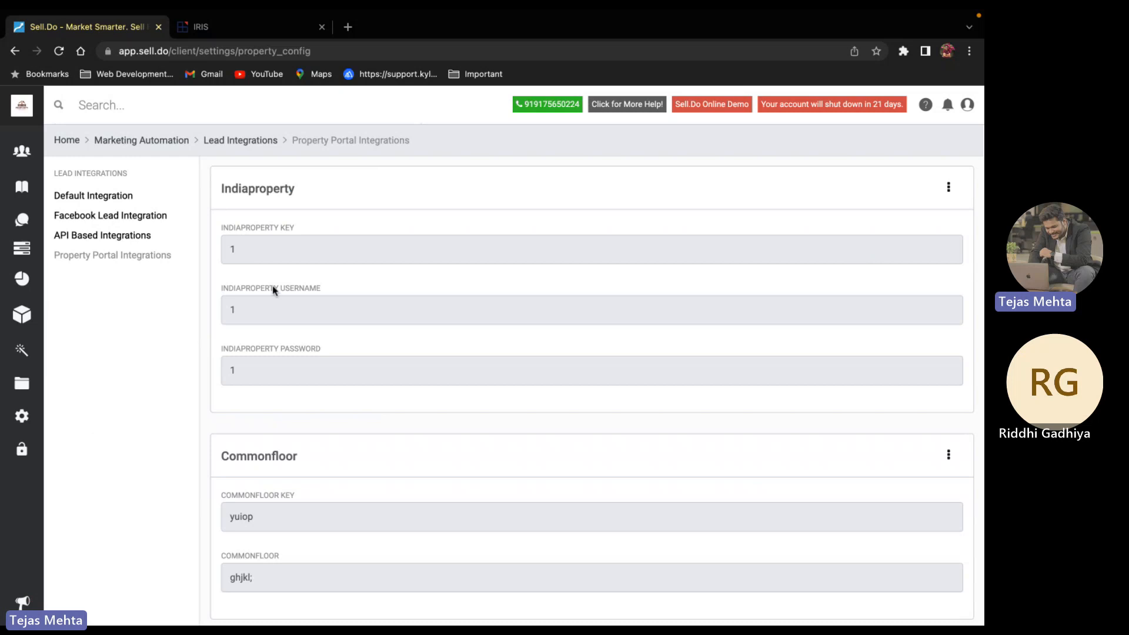
scroll(297, 337, "down", 2)
scroll(296, 336, "down", 5)
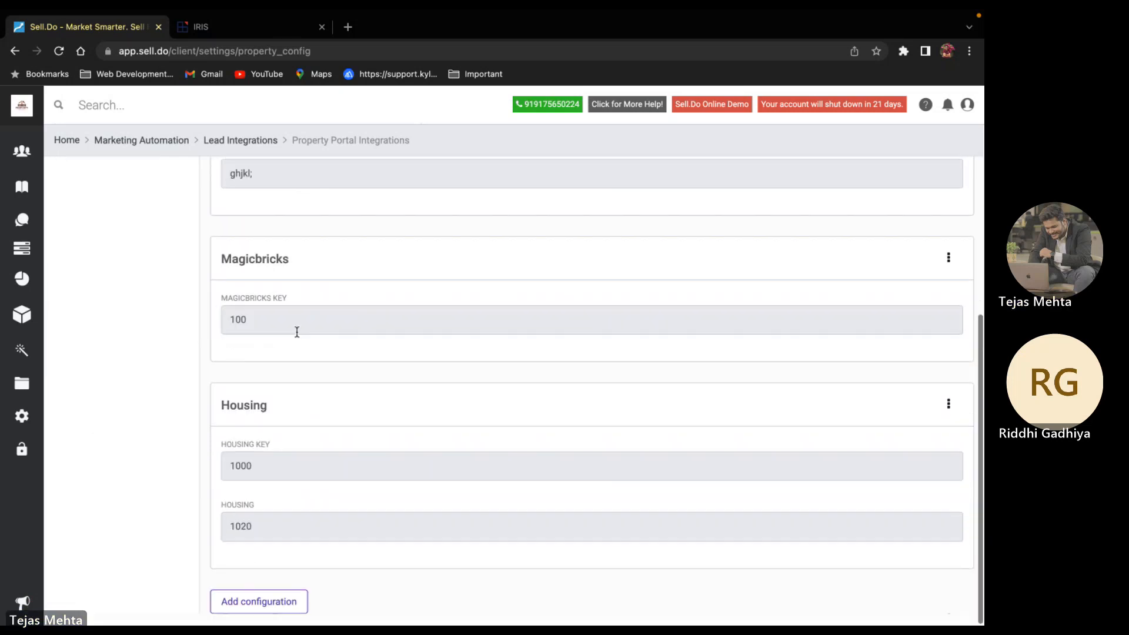
scroll(297, 332, "up", 7)
Open the Facebook Lead integration setup, then close the Add FB Pages panel
left_click(238, 145)
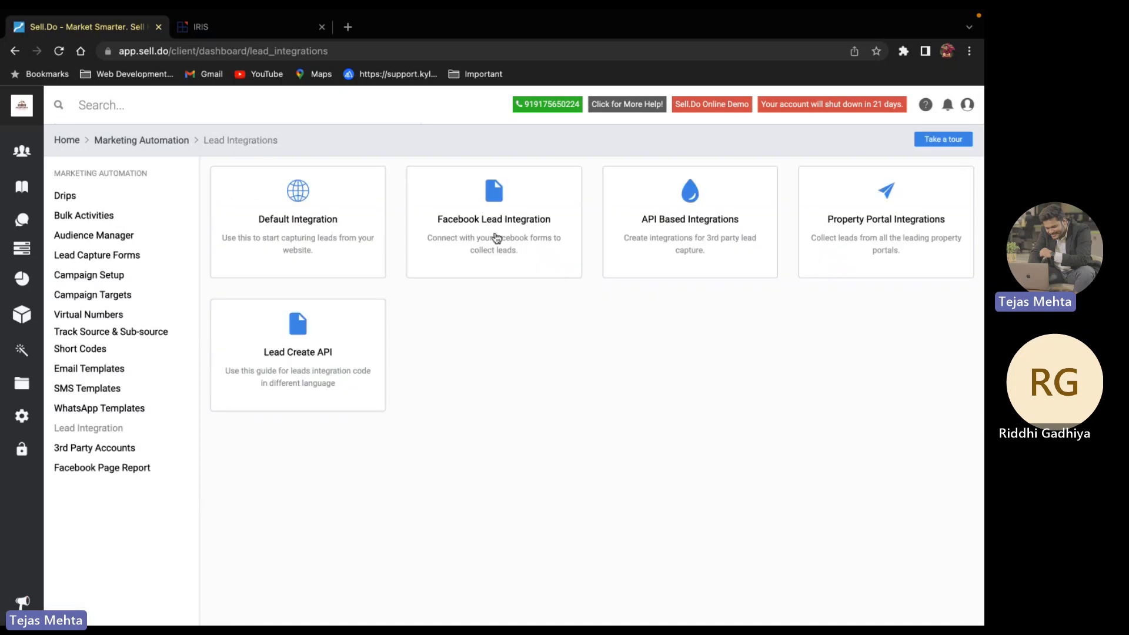
left_click(496, 238)
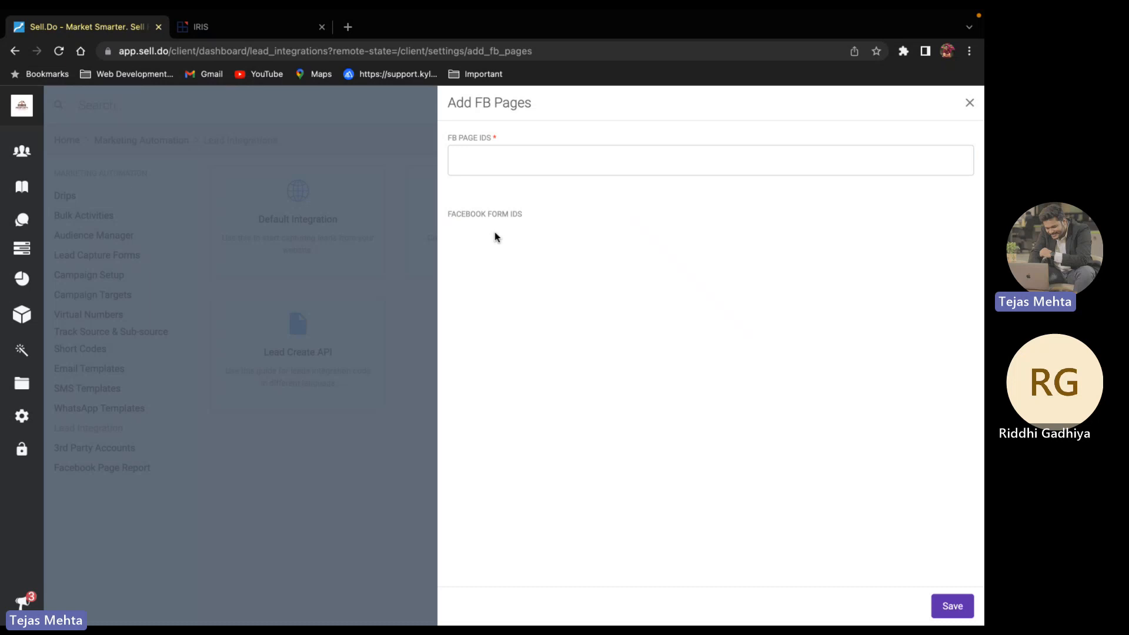
left_click(970, 103)
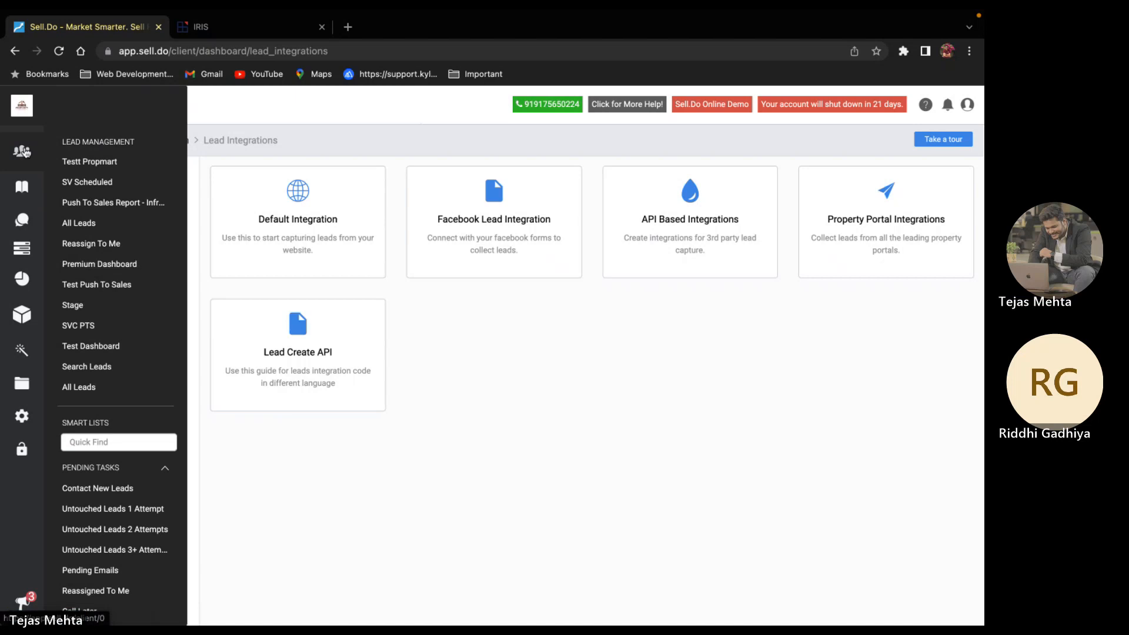
Open the Lead Stage Analysis report of 4 leads, then browse the other report categories
mouse_move(22, 280)
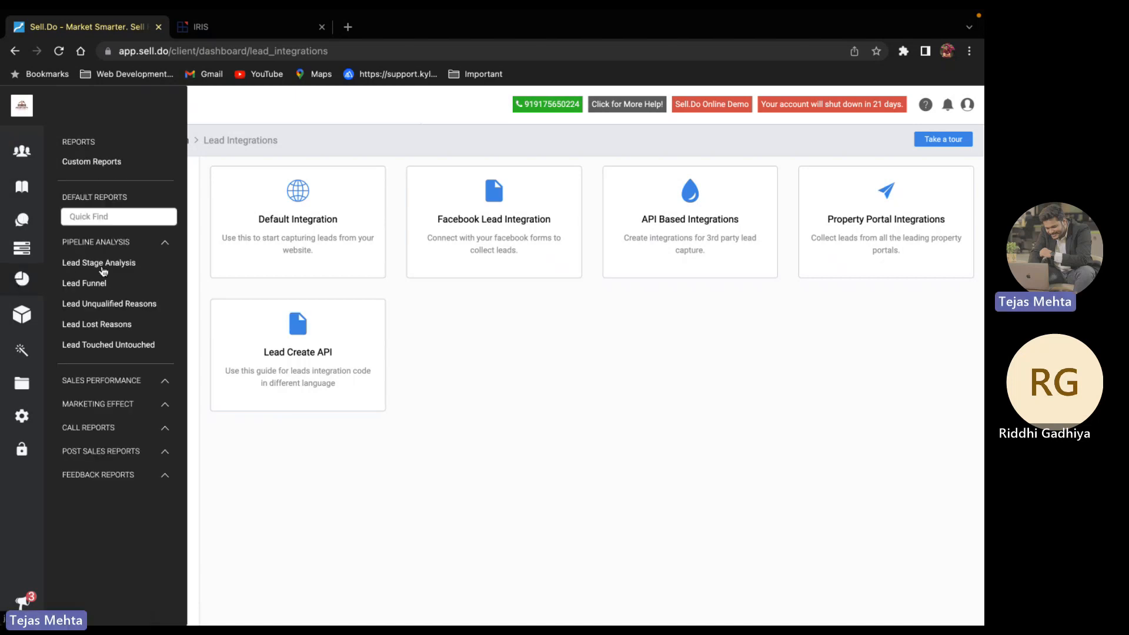
left_click(116, 264)
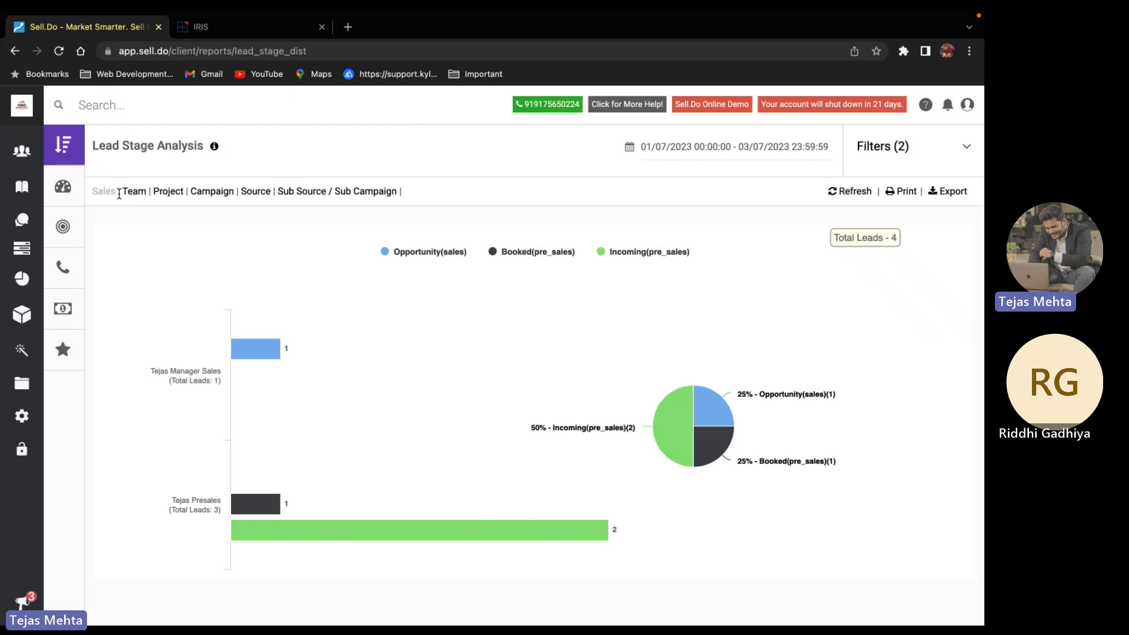
mouse_move(71, 171)
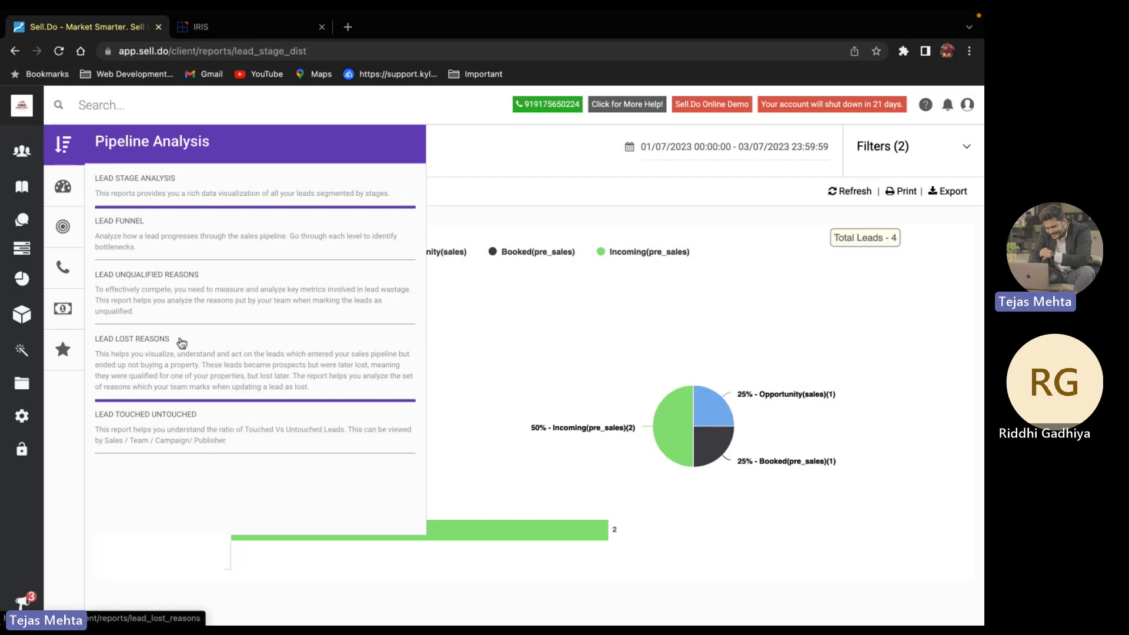
scroll(177, 337, "down", 1)
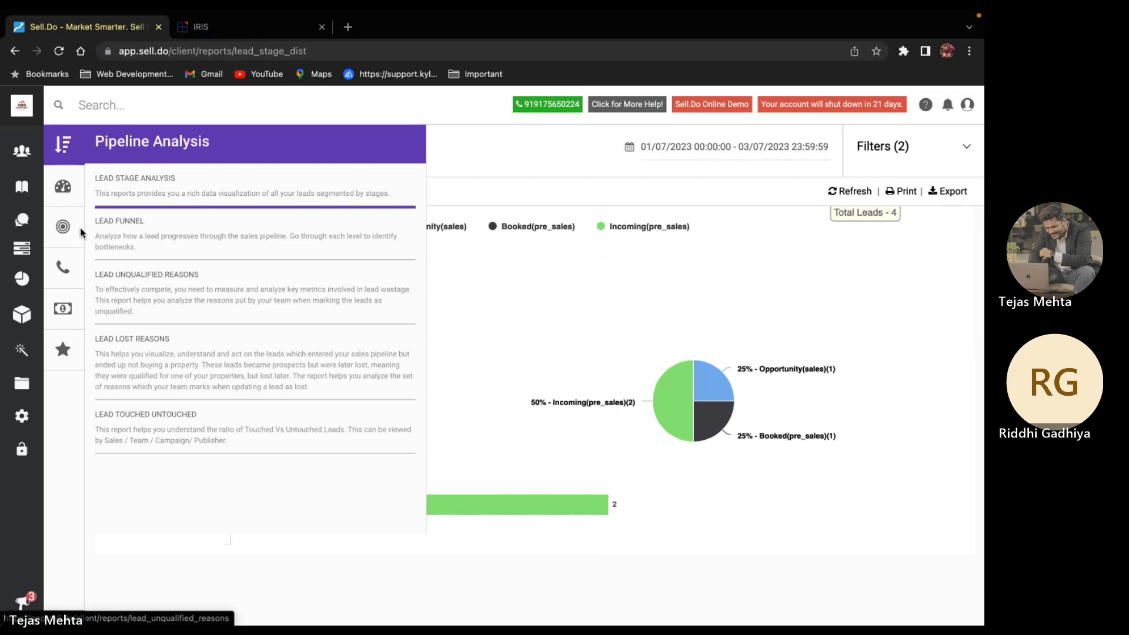
mouse_move(67, 223)
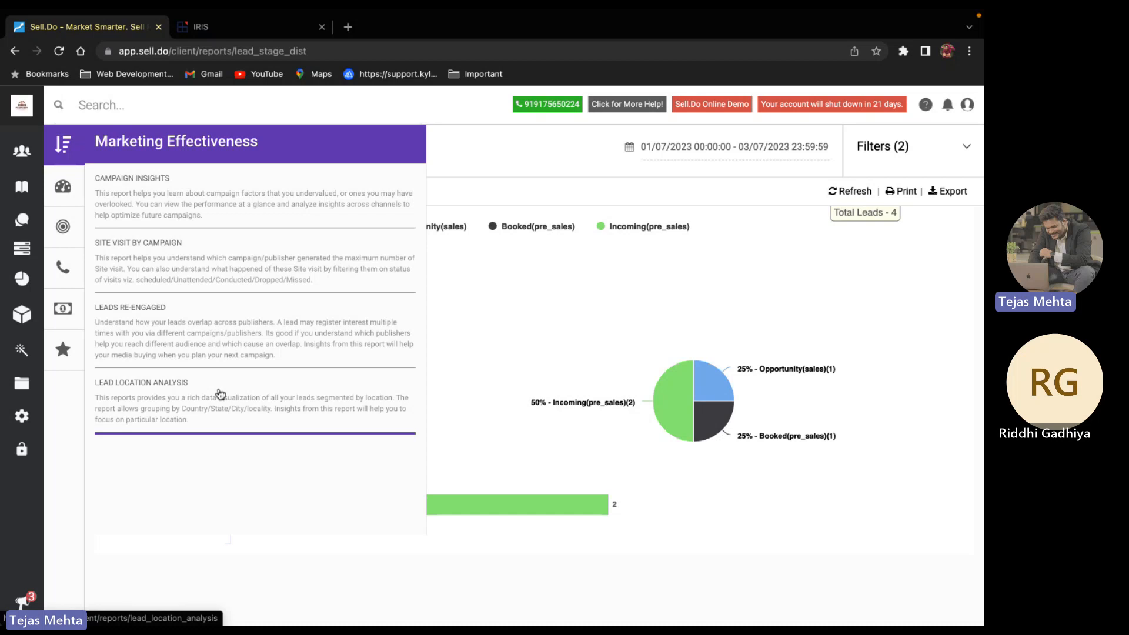
mouse_move(75, 268)
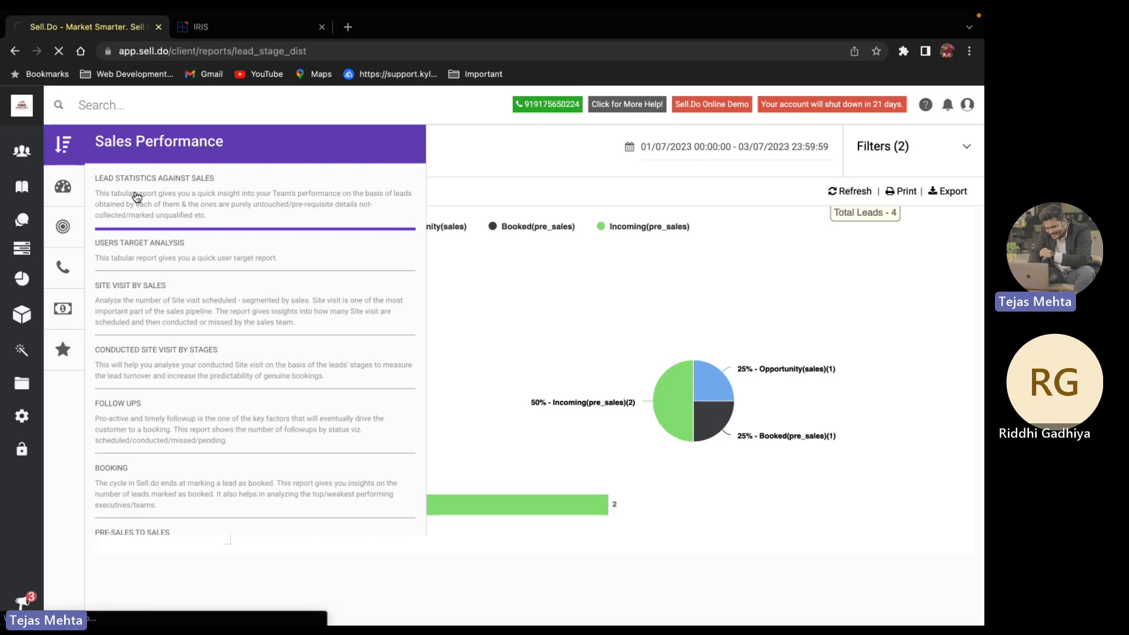
Open the Lead Statistics Against Sales report, then scroll through the Sales Performance report list
left_click(137, 197)
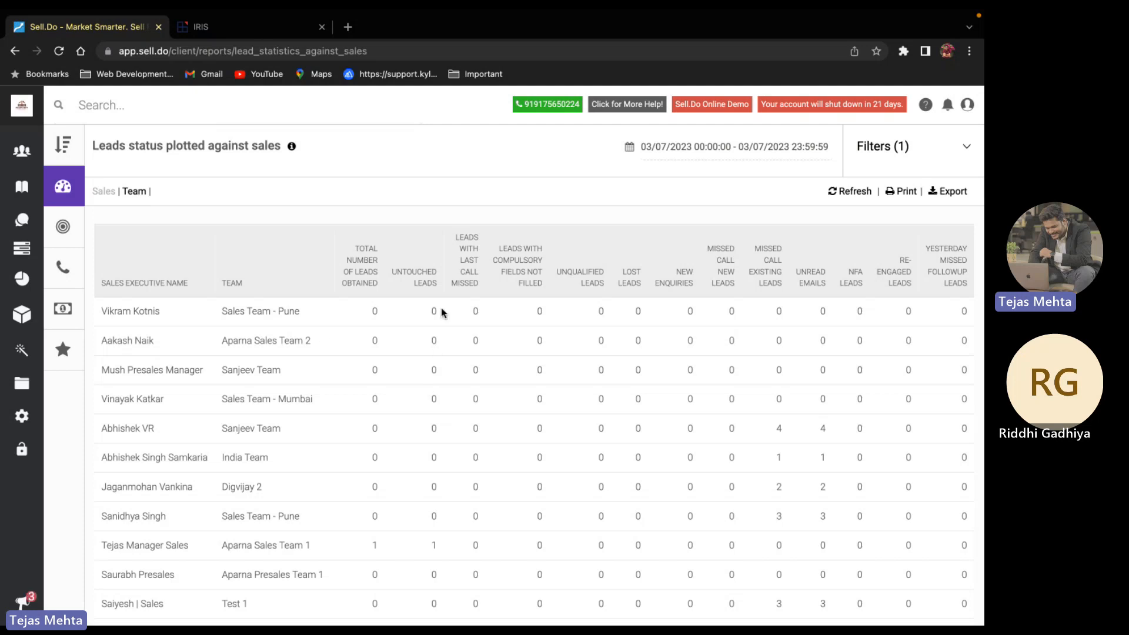
scroll(444, 312, "down", 1)
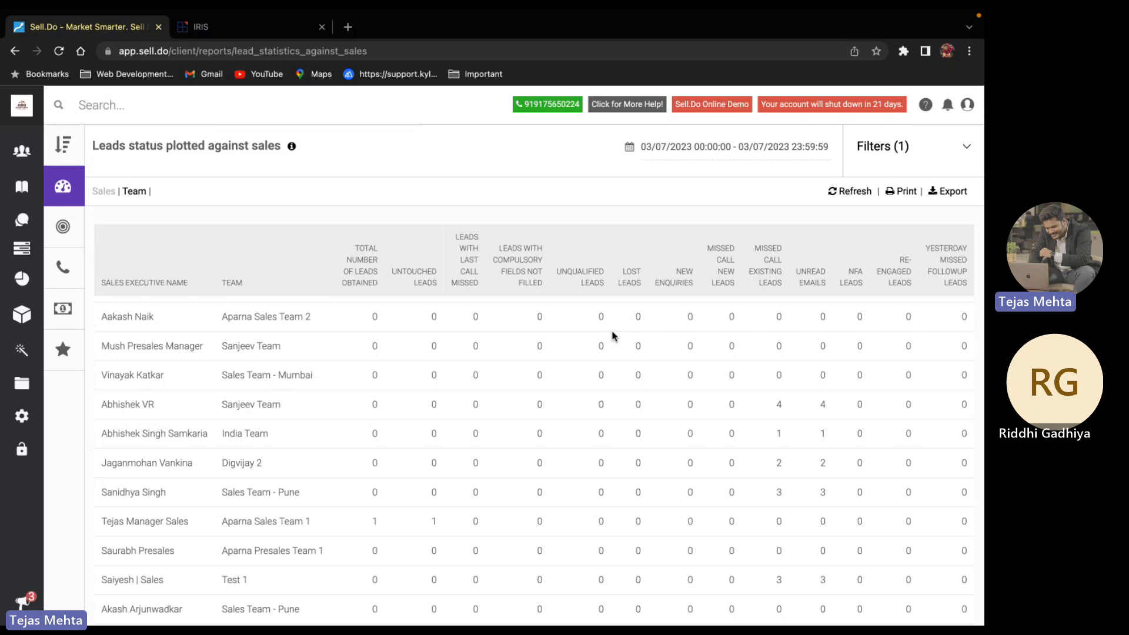
left_click(64, 189)
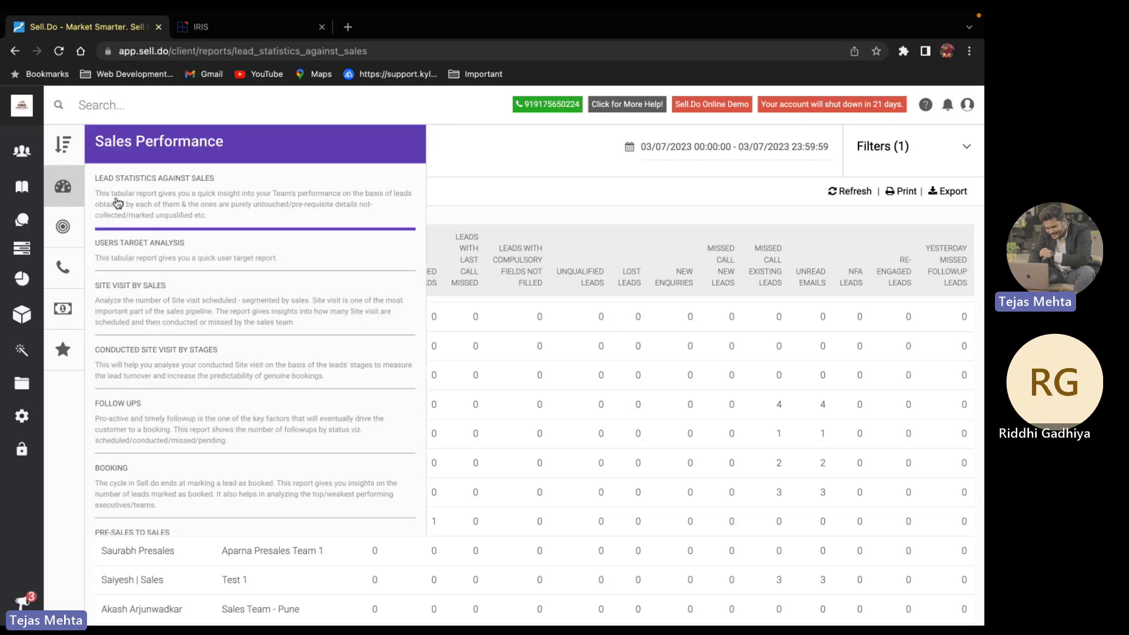
scroll(173, 265, "down", 2)
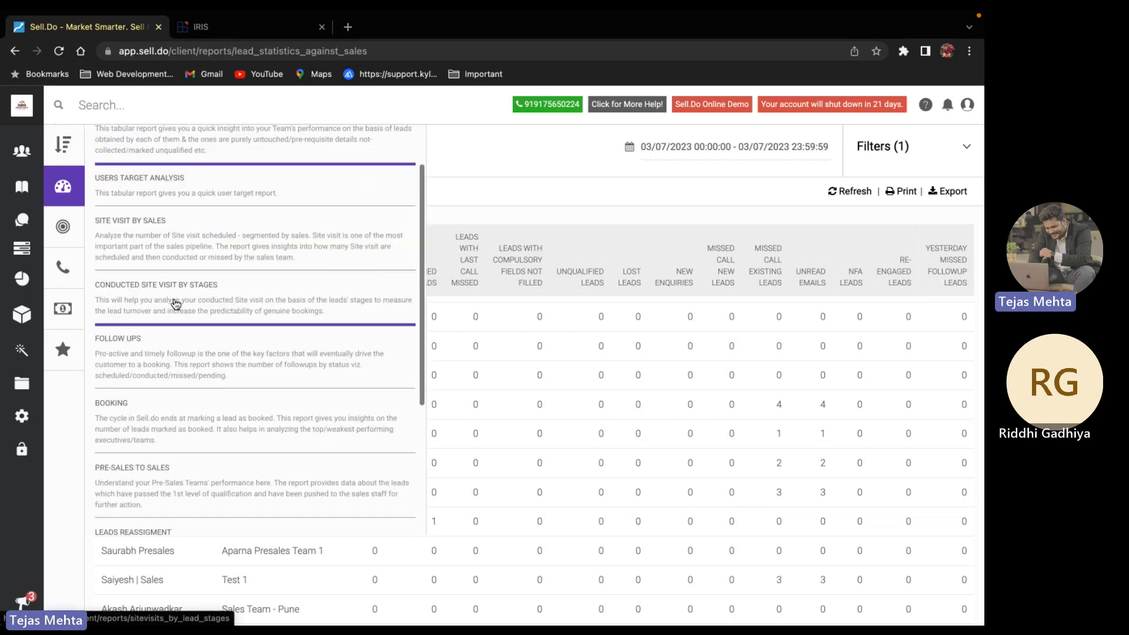
scroll(174, 318, "down", 3)
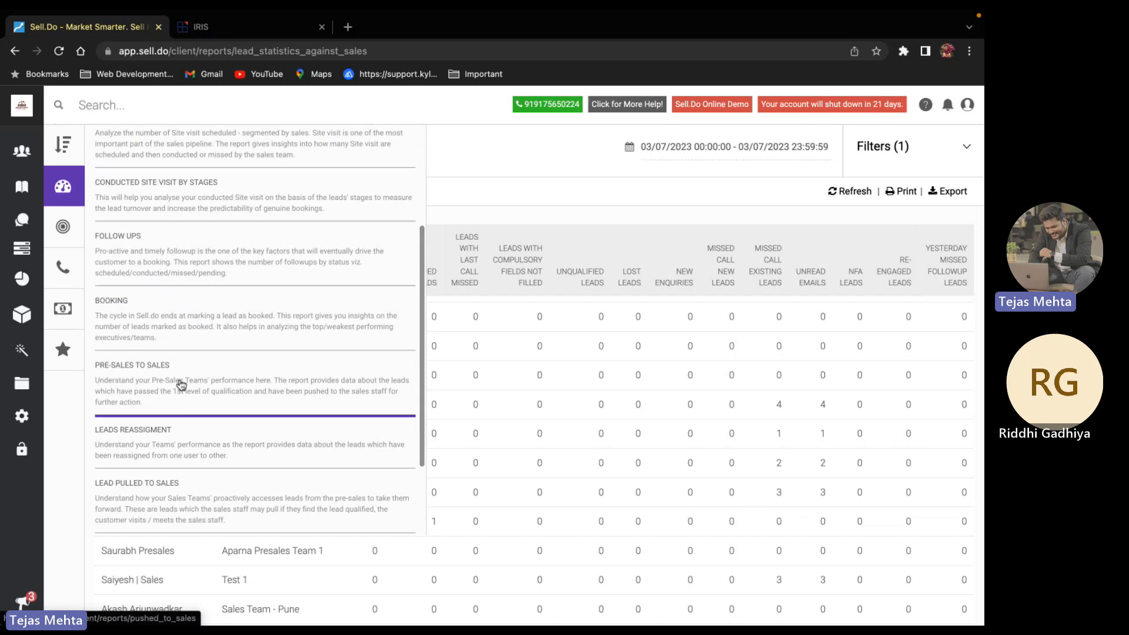
scroll(182, 385, "down", 1)
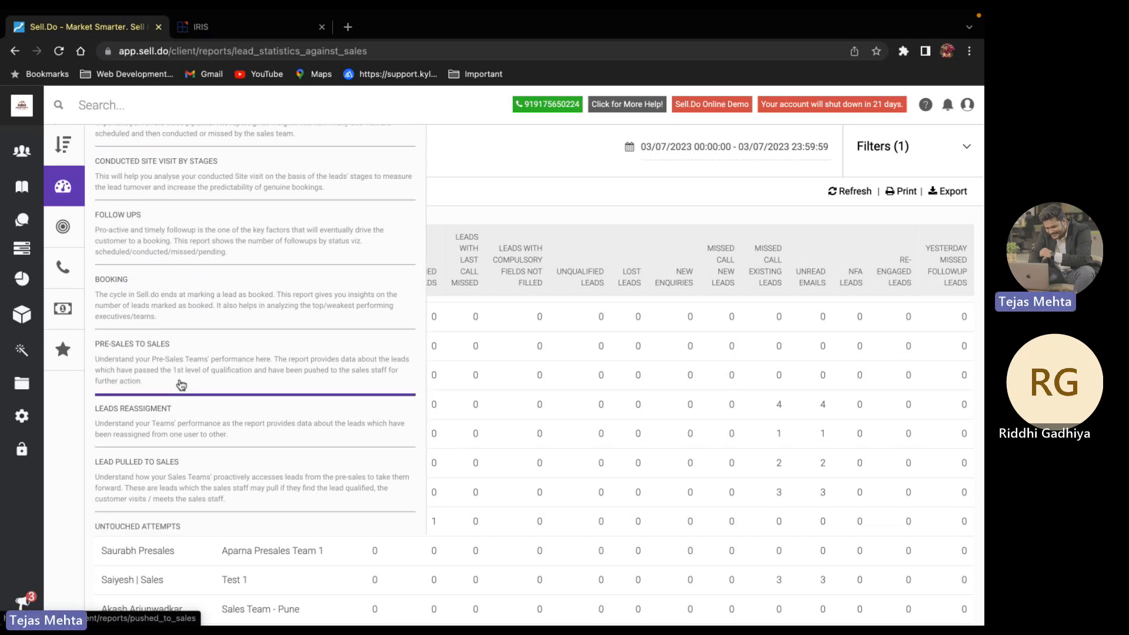
scroll(181, 385, "down", 2)
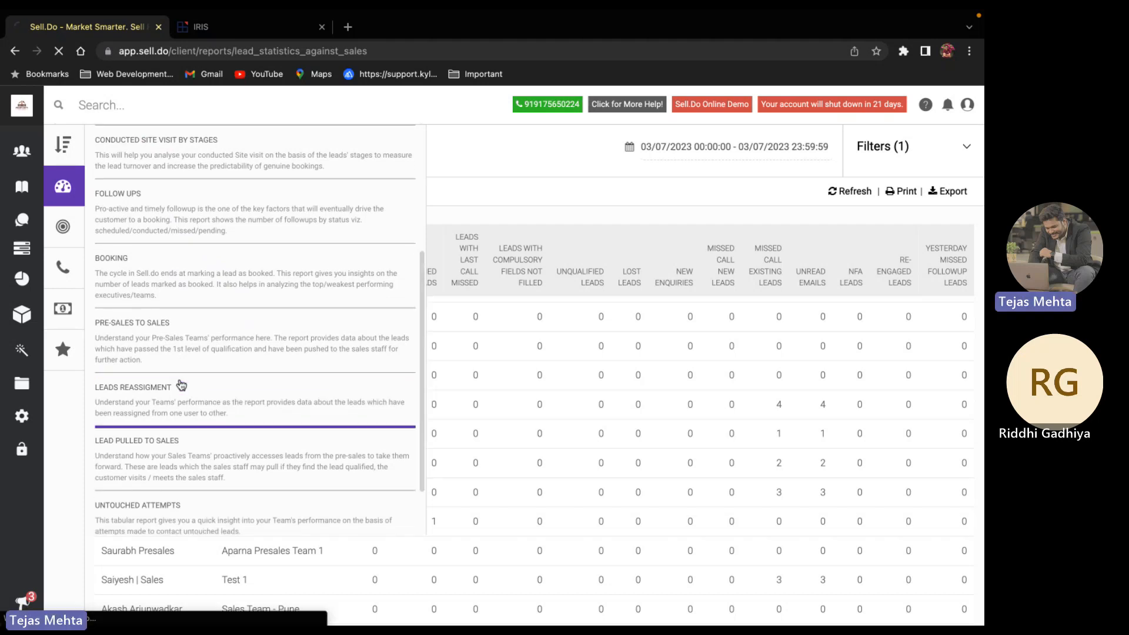
Open the Sales Performance Overview call report and scroll across its columns
left_click(182, 385)
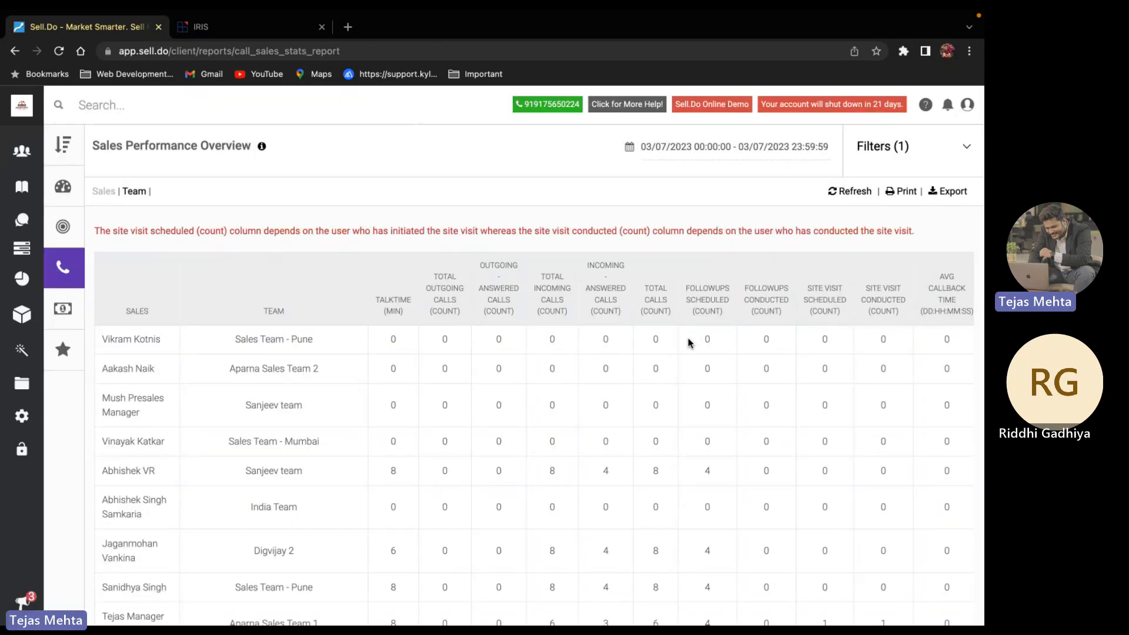
scroll(391, 353, "down", 1)
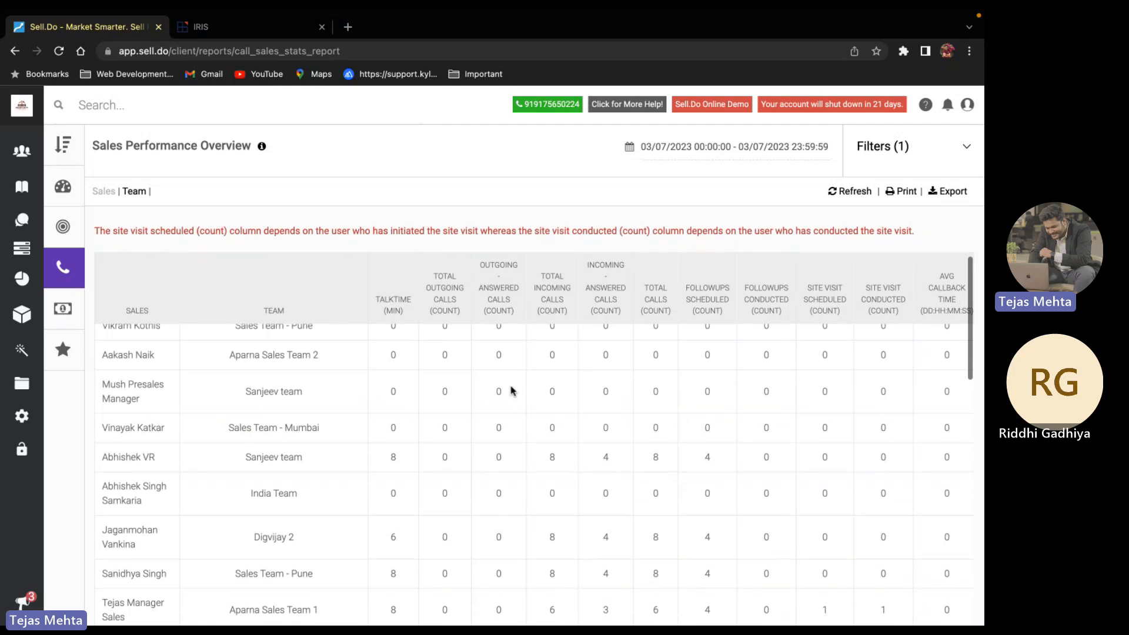
scroll(511, 391, "right", 1)
scroll(511, 391, "left", 1)
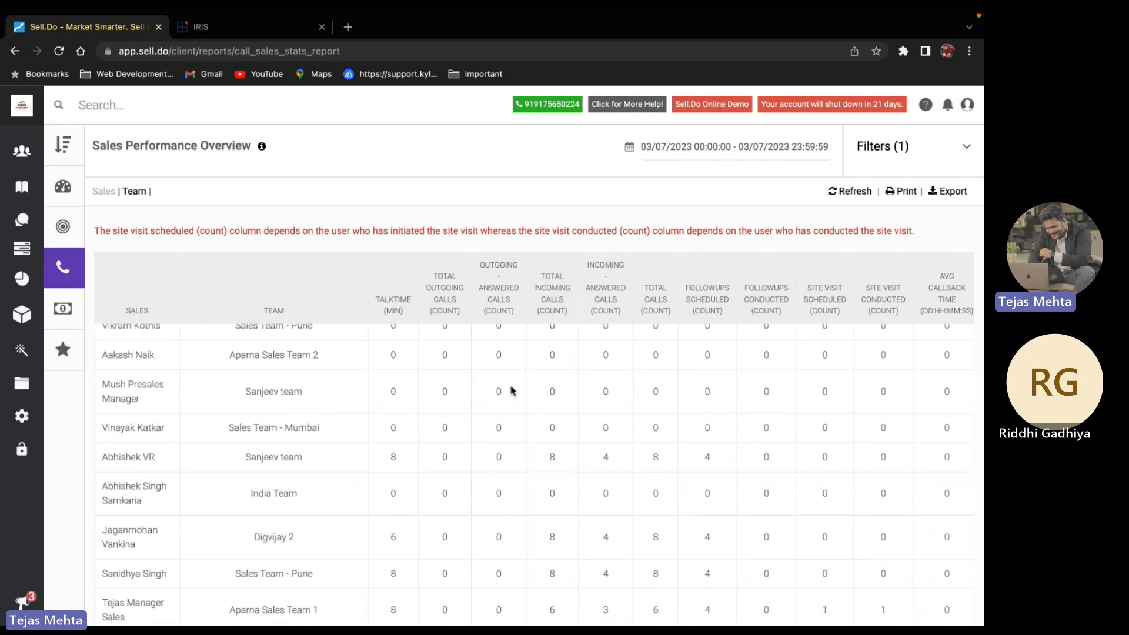
scroll(241, 423, "up", 1)
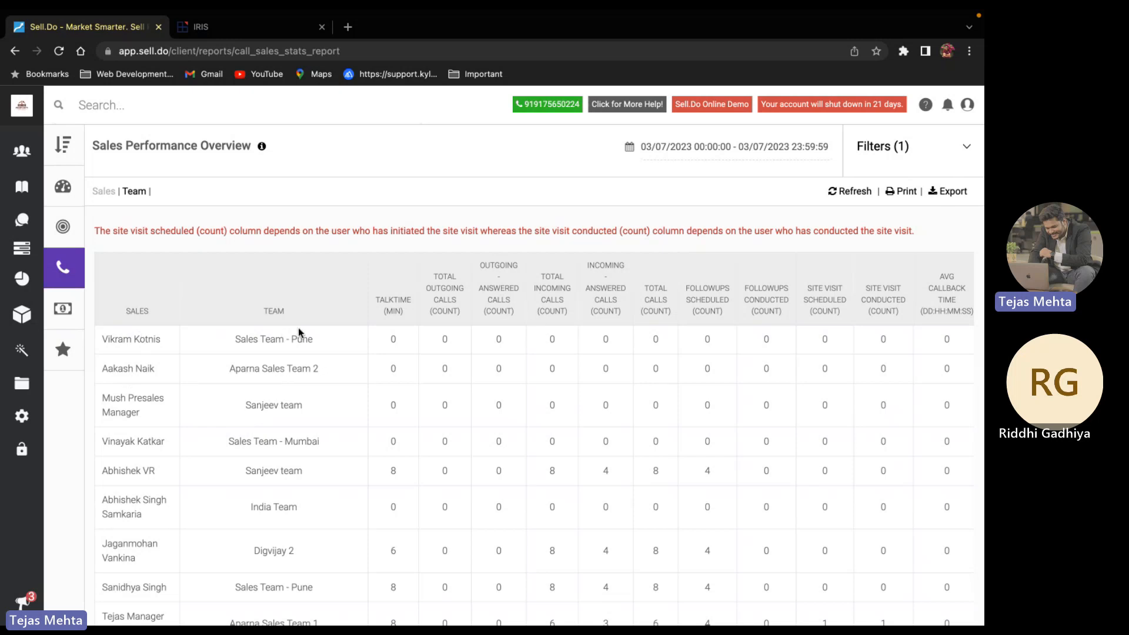
scroll(299, 333, "right", 1)
scroll(299, 333, "right", 2)
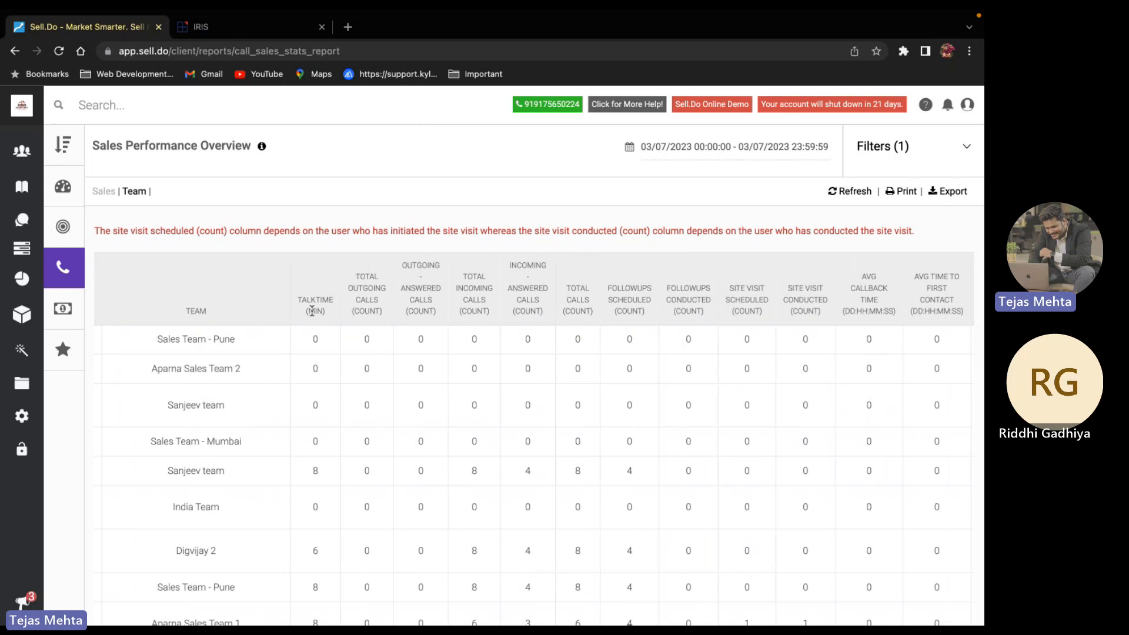
scroll(300, 317, "right", 2)
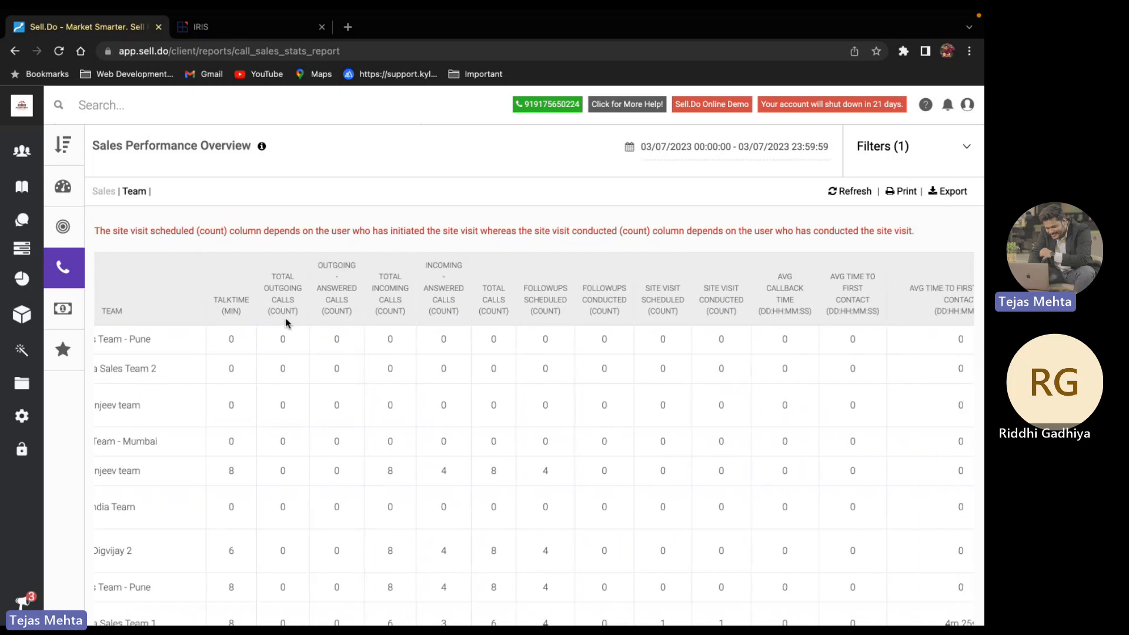
scroll(287, 322, "right", 1)
Highlight the Outgoing-Answered, follow-ups Scheduled and site visit Count column headings
triple_click(303, 289)
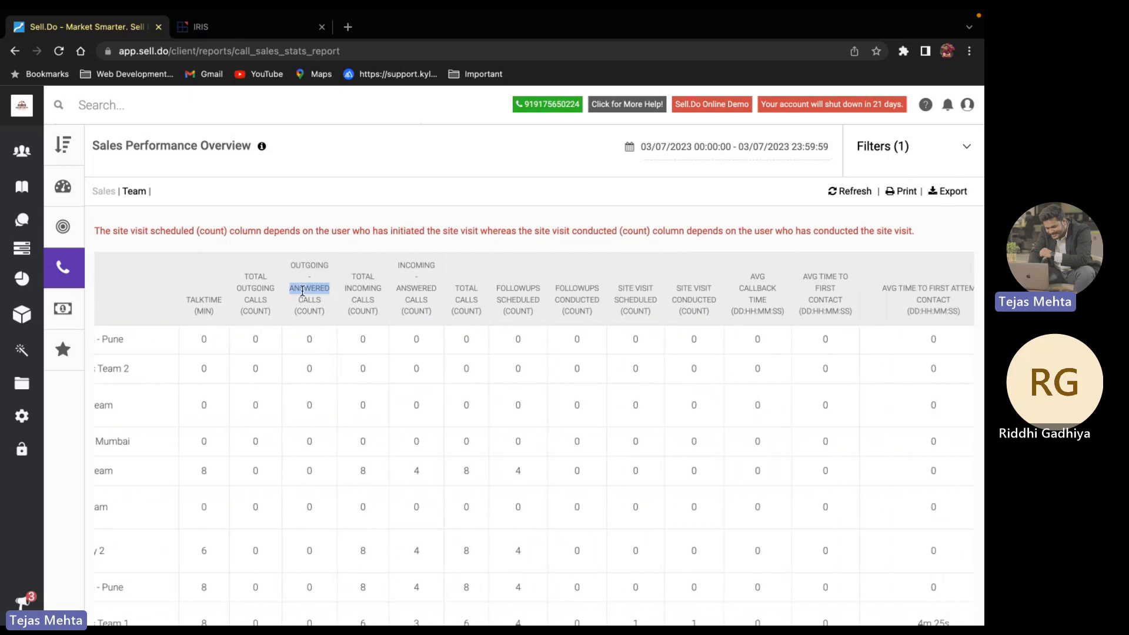
left_click(377, 328)
double_click(520, 299)
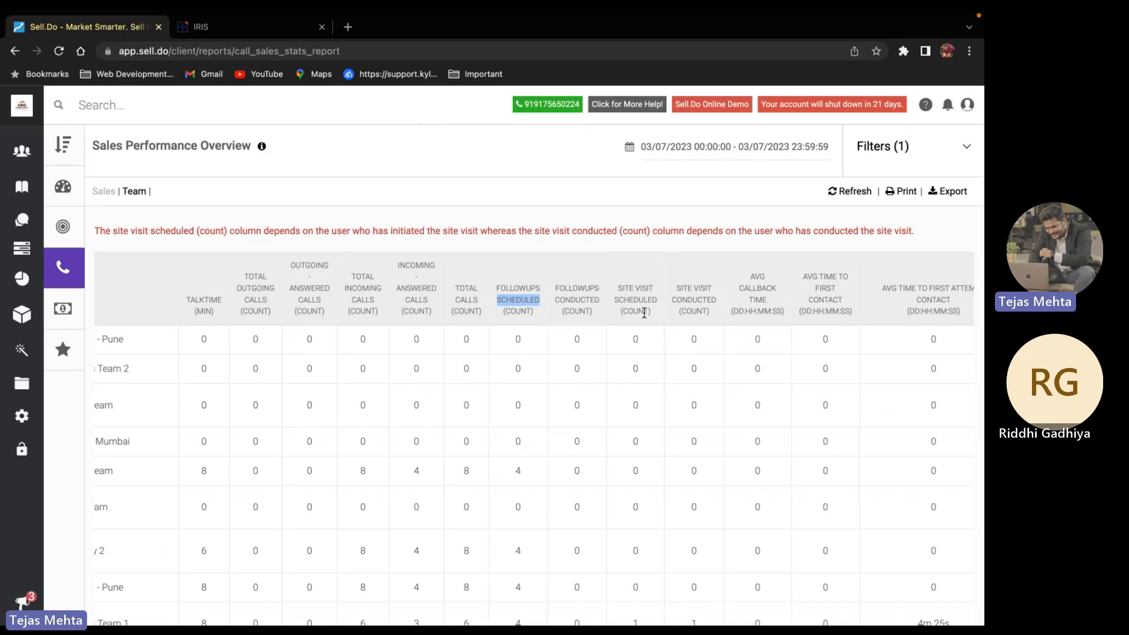
double_click(645, 313)
left_click(743, 323)
scroll(762, 310, "right", 3)
scroll(763, 310, "right", 3)
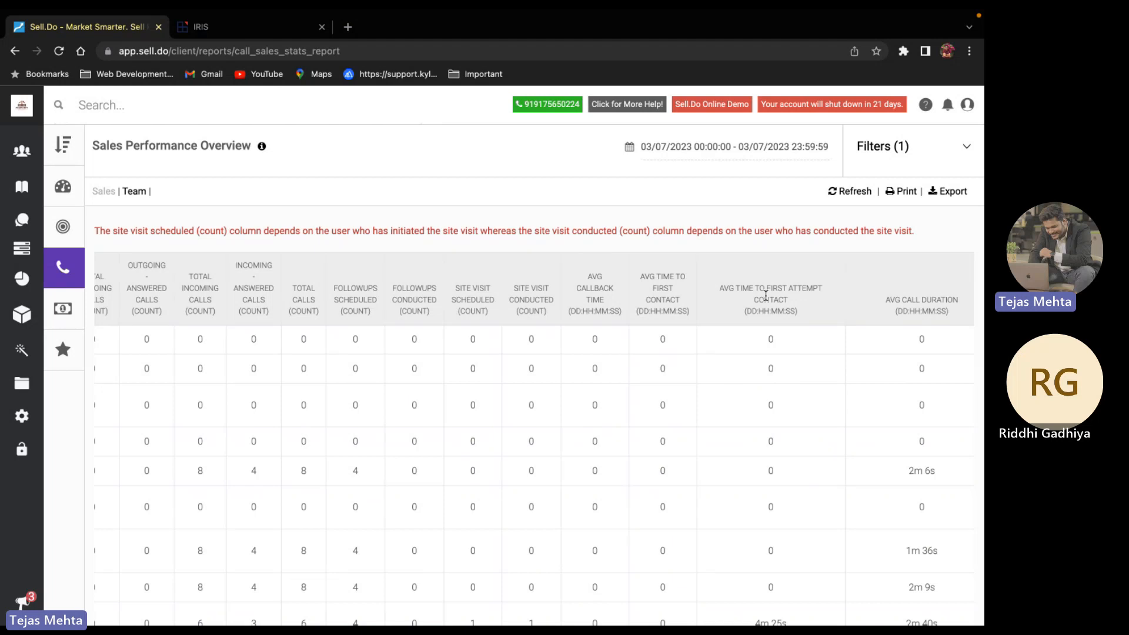
Switch to the video call and stop sharing the screen
key("ctrl+Left")
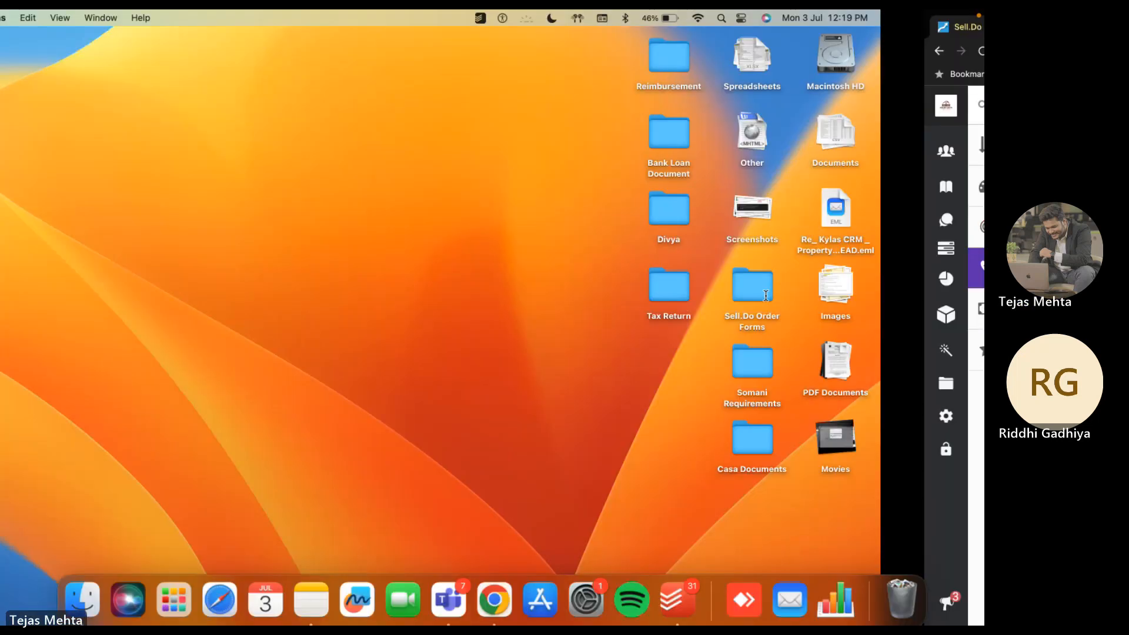
key("ctrl+Right")
key("ctrl+Right")
left_click(869, 32)
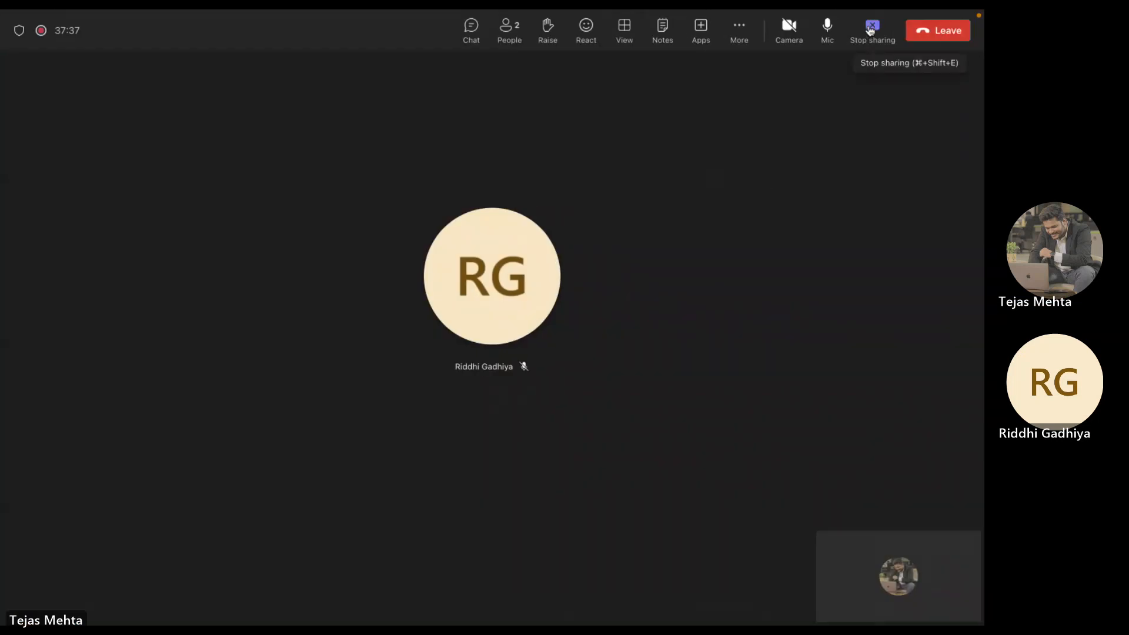